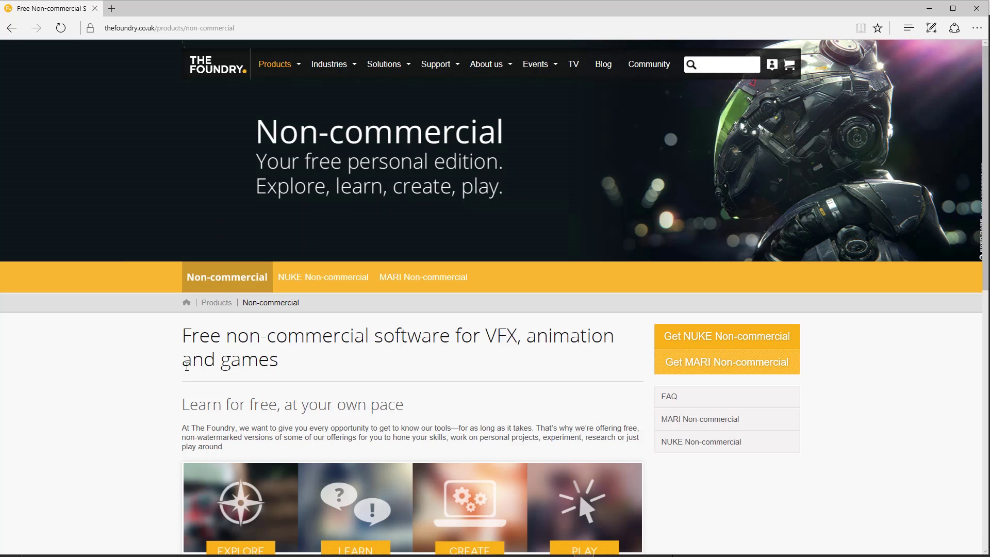
scroll(146, 446, down, 3)
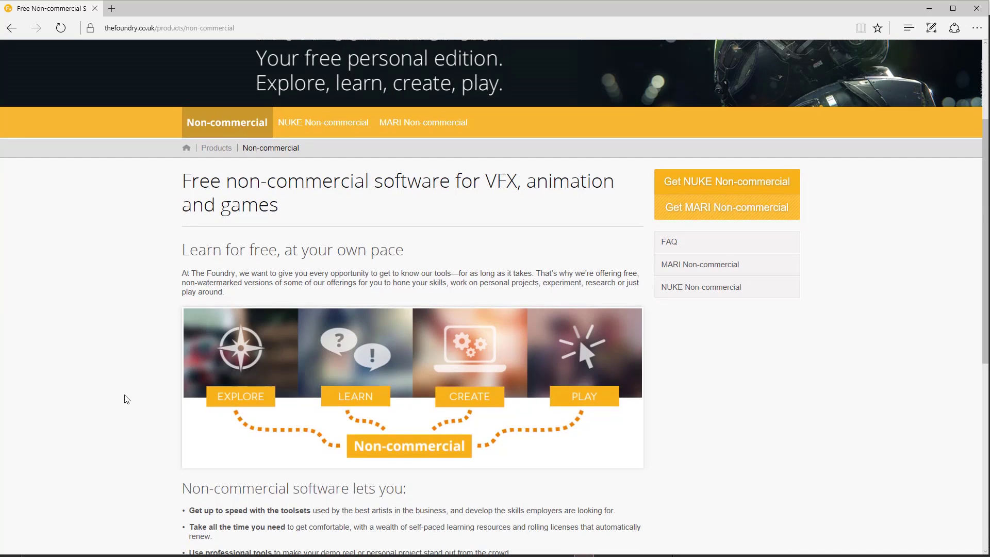
scroll(127, 395, up, 3)
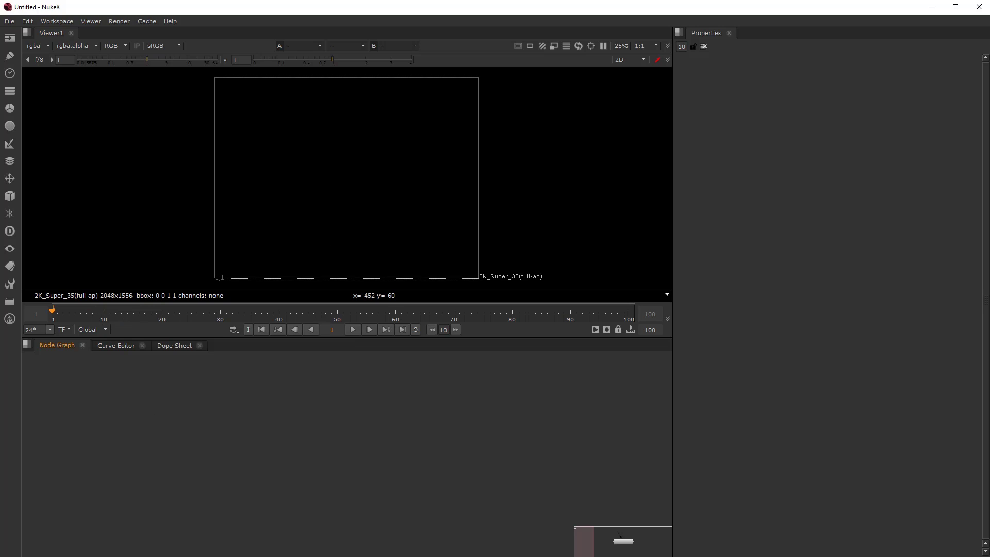
Step: Add a CheckerBoard node and place it in the upper part of the node graph
click(10, 40)
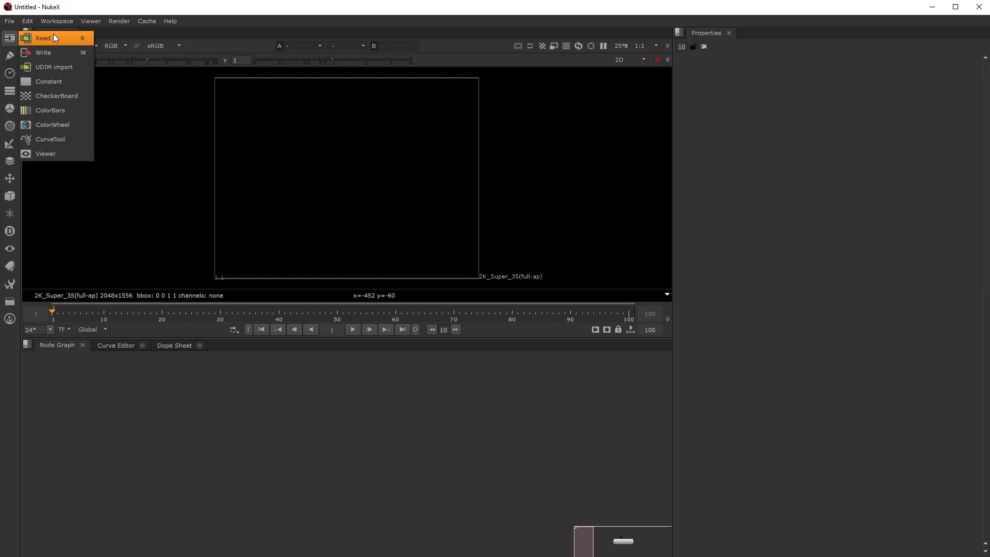
click(54, 96)
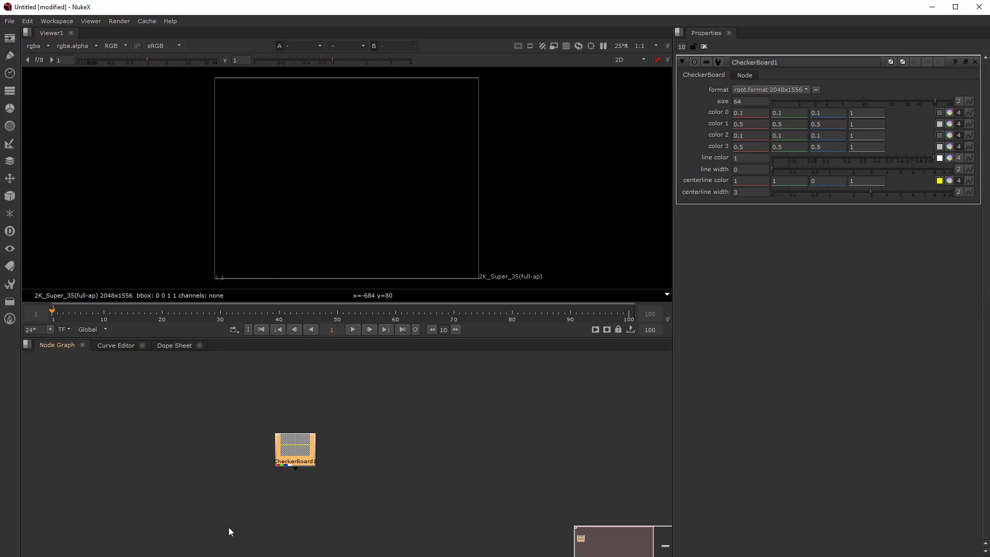
drag(291, 459, 280, 409)
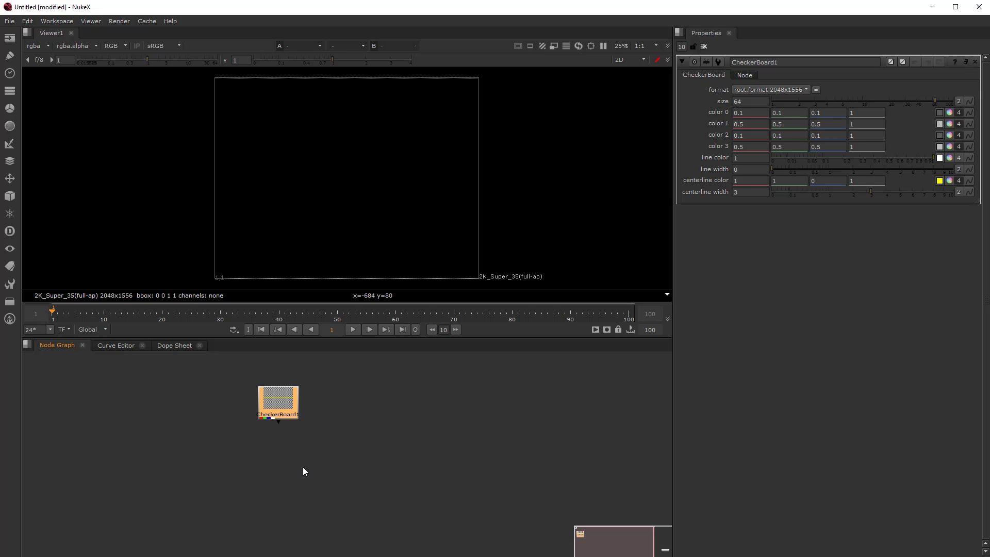
Step: Add a ColorBars node and place it to the right of the CheckerBoard node
click(11, 55)
click(9, 37)
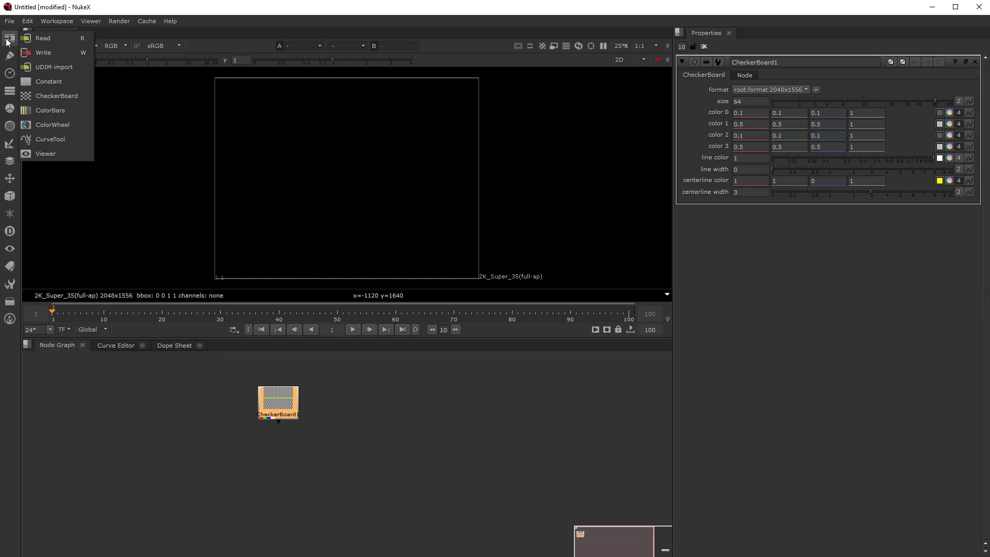
click(63, 109)
drag(289, 415, 383, 410)
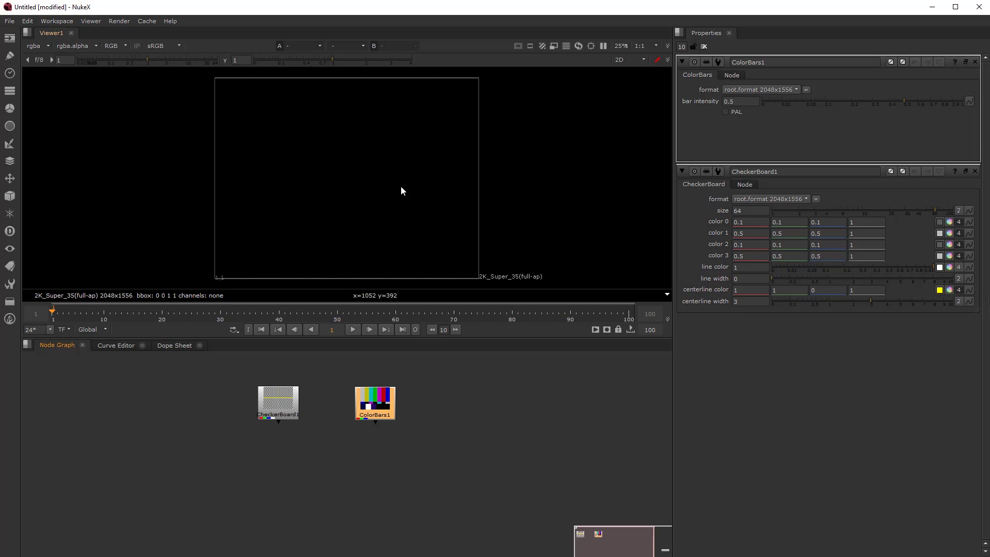
Step: Connect the CheckerBoard node to viewer input 1 and the ColorBars node to viewer input 2
click(278, 411)
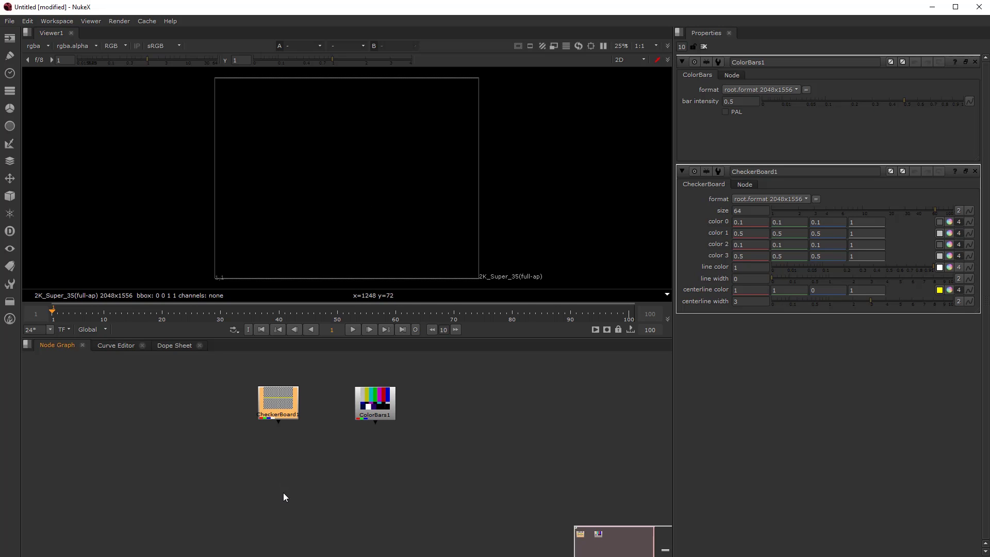
key(1)
click(299, 479)
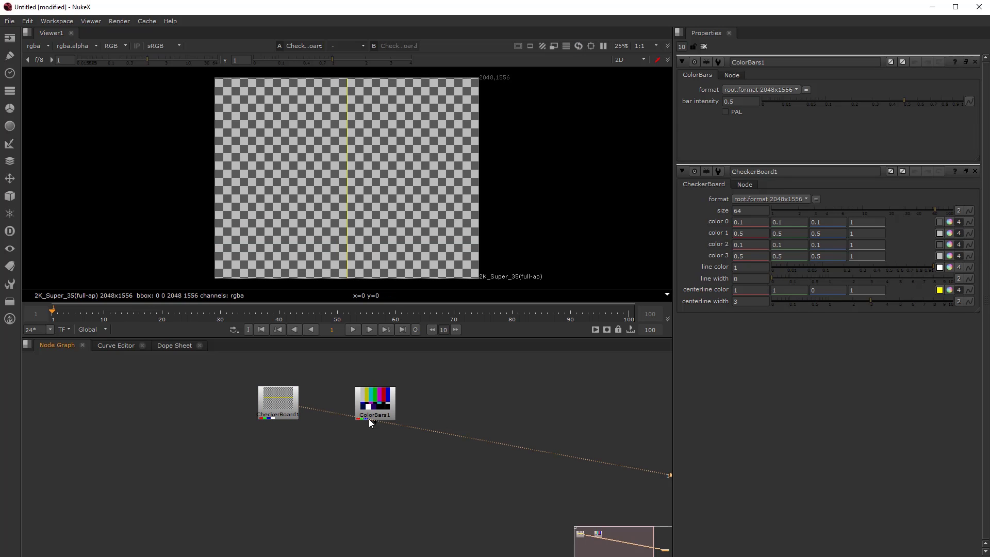
click(375, 403)
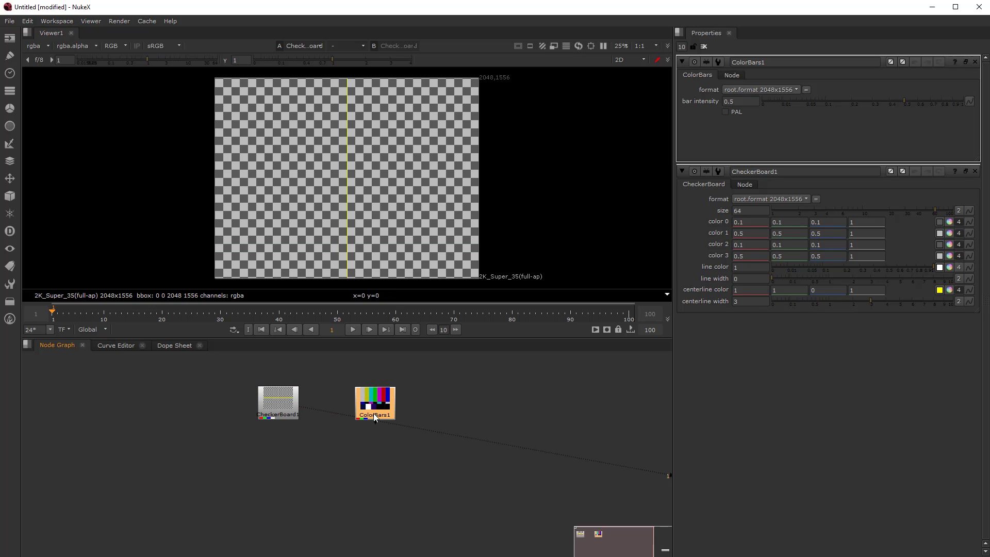
key(1)
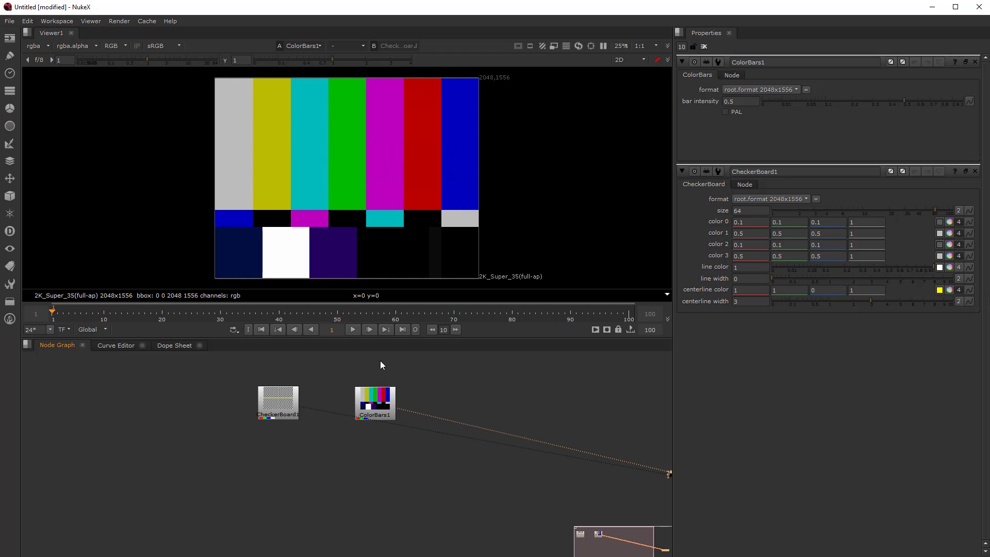
Step: Switch the viewer back and forth between inputs 1 and 2 to compare the checkerboard with the color bars
click(289, 415)
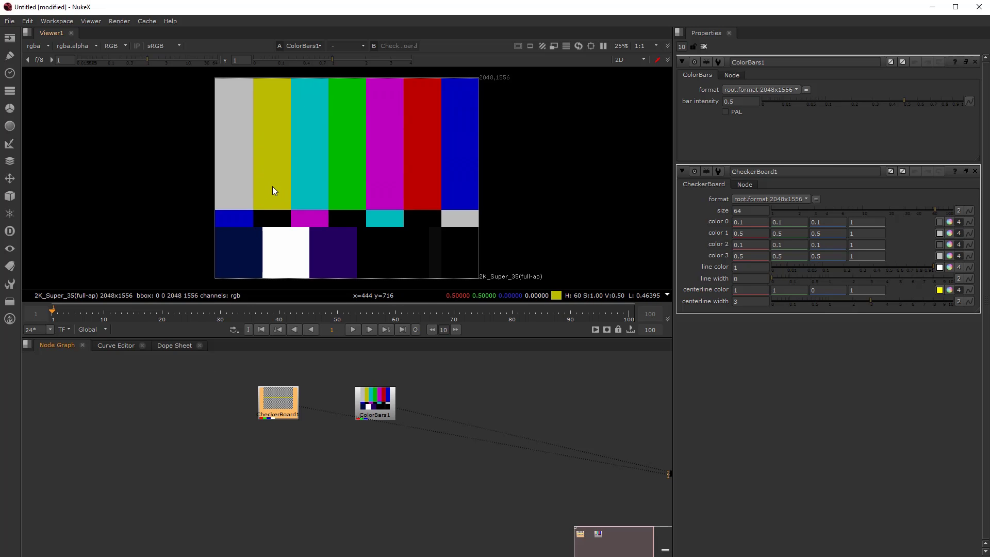
key(1)
key(2)
key(1)
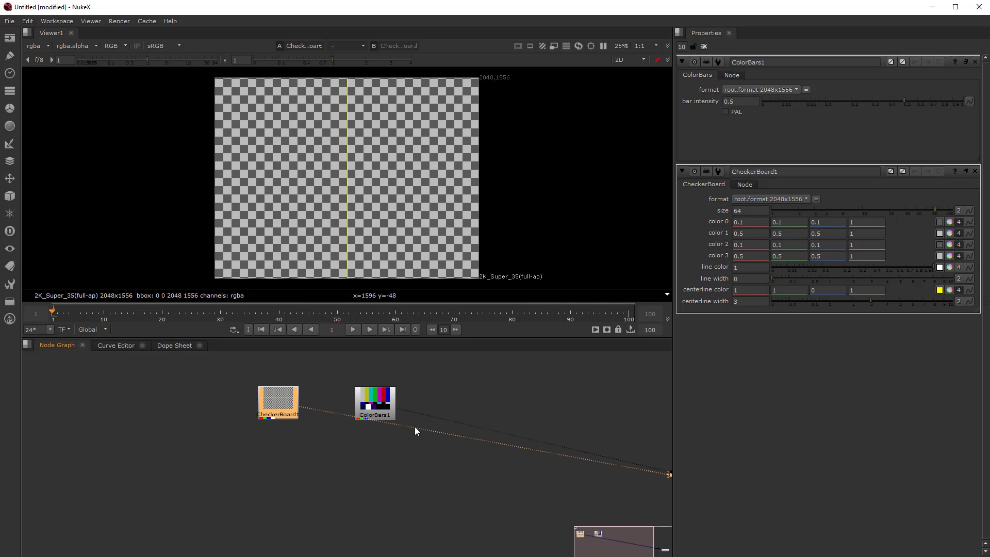
key(2)
key(1)
Step: Move the Viewer node close to the other nodes, below and between CheckerBoard and ColorBars
scroll(421, 484, down, 4)
scroll(546, 483, up, 5)
drag(545, 484, 122, 455)
middle_drag(122, 455, 192, 450)
scroll(192, 450, up, 4)
key(f)
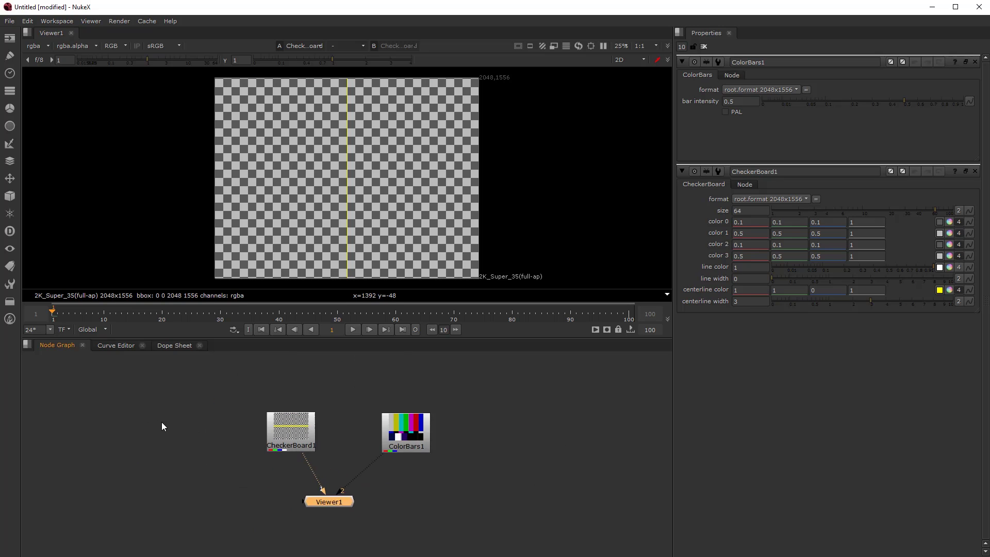
Step: Examine the CheckerBoard, ColorBars and Viewer nodes and their connections in the node graph at different magnifications
scroll(239, 462, down, 2)
scroll(240, 463, up, 2)
scroll(249, 461, down, 2)
scroll(264, 461, up, 2)
scroll(265, 461, down, 2)
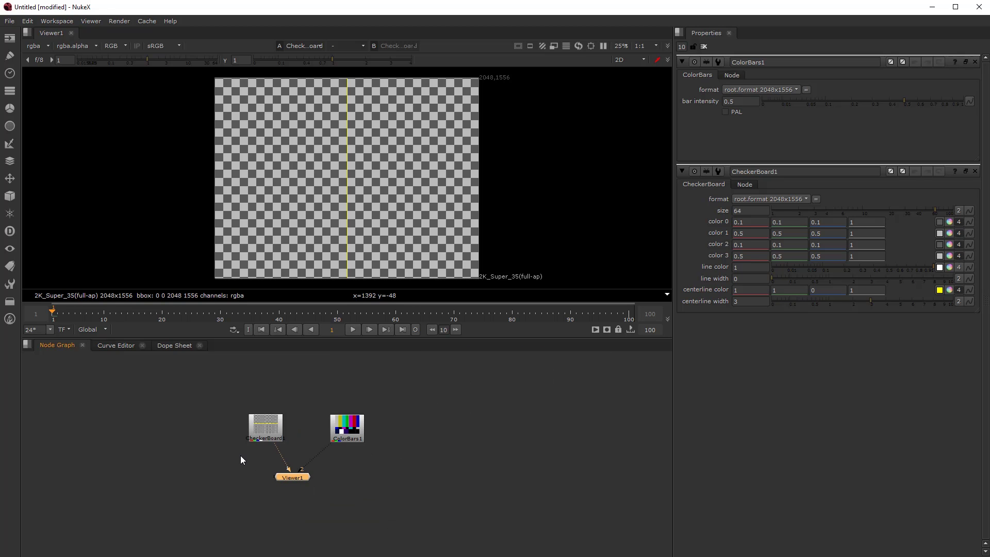
middle_drag(240, 456, 217, 471)
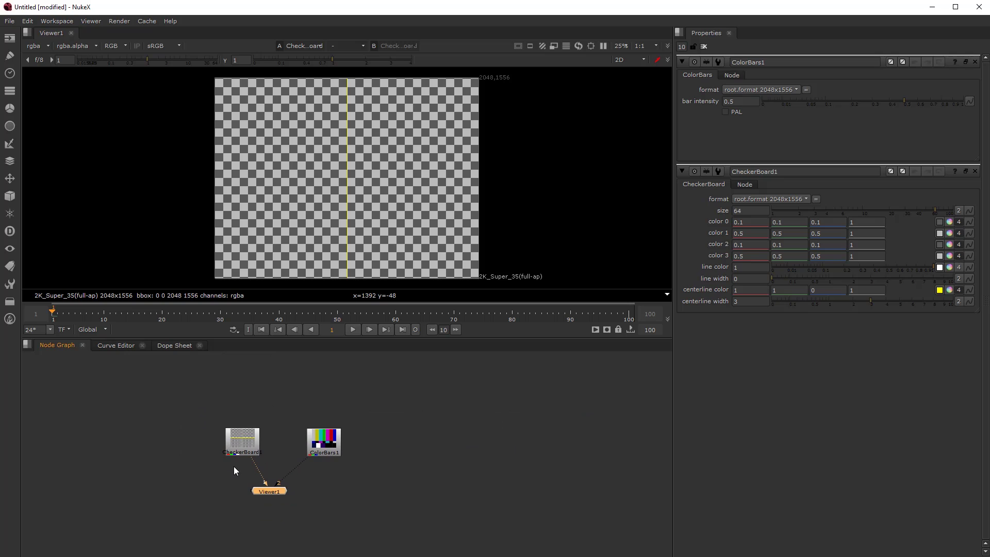
mouse_move(204, 467)
mouse_down()
mouse_move(250, 486)
mouse_move(202, 470)
mouse_up()
scroll(202, 470, up, 2)
middle_drag(203, 469, 225, 469)
scroll(253, 467, up, 3)
scroll(270, 467, down, 1)
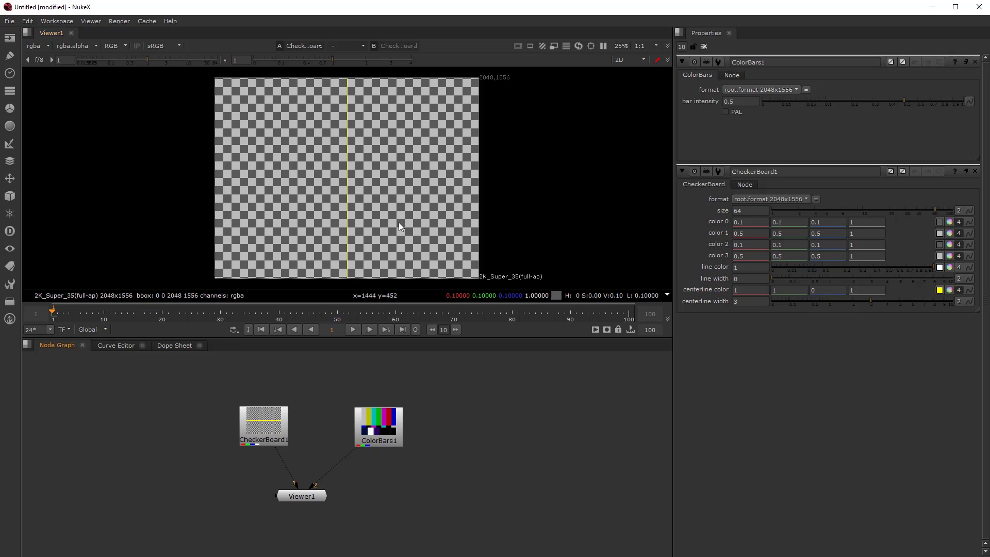
scroll(278, 447, up, 1)
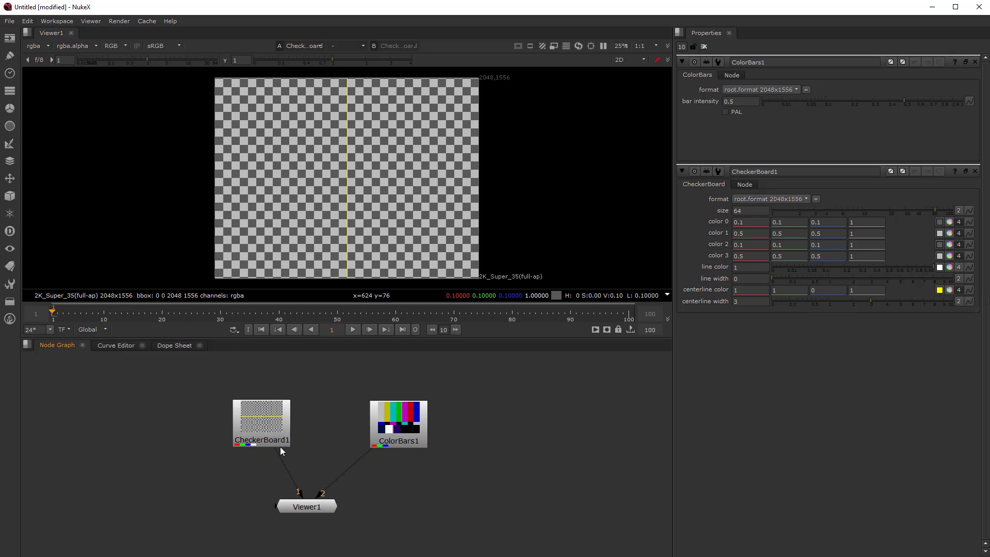
Step: Move the CheckerBoard node slightly farther away from the ColorBars node
drag(271, 436, 241, 439)
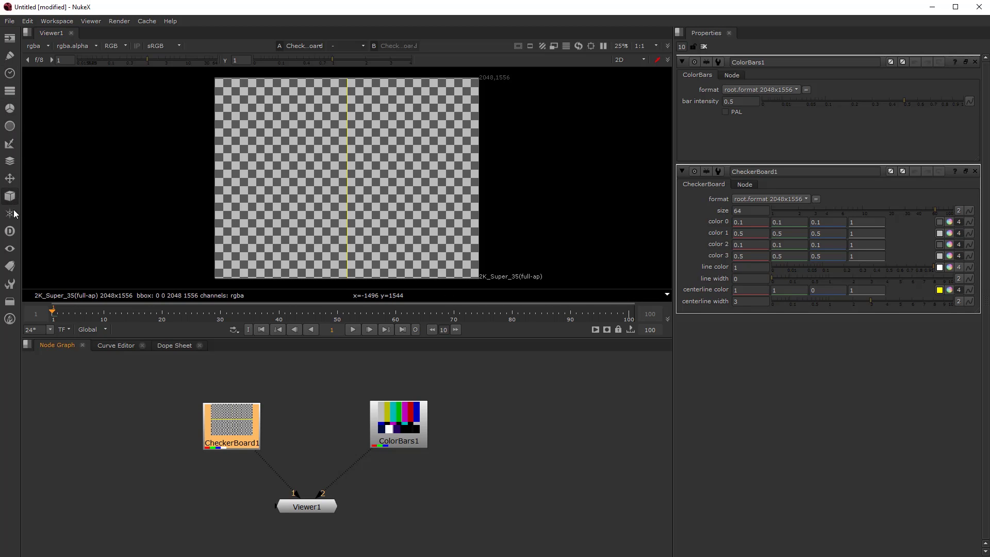
click(10, 161)
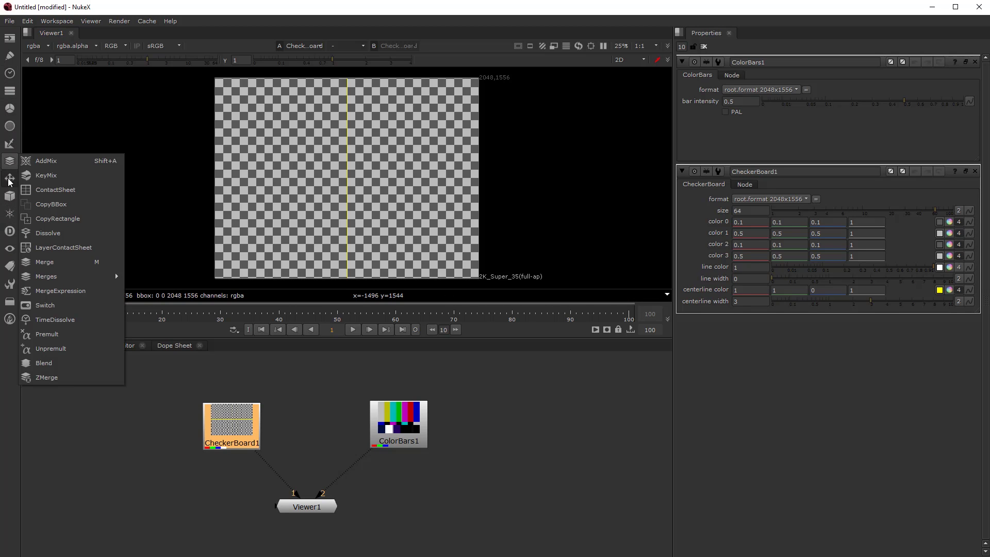
mouse_move(9, 179)
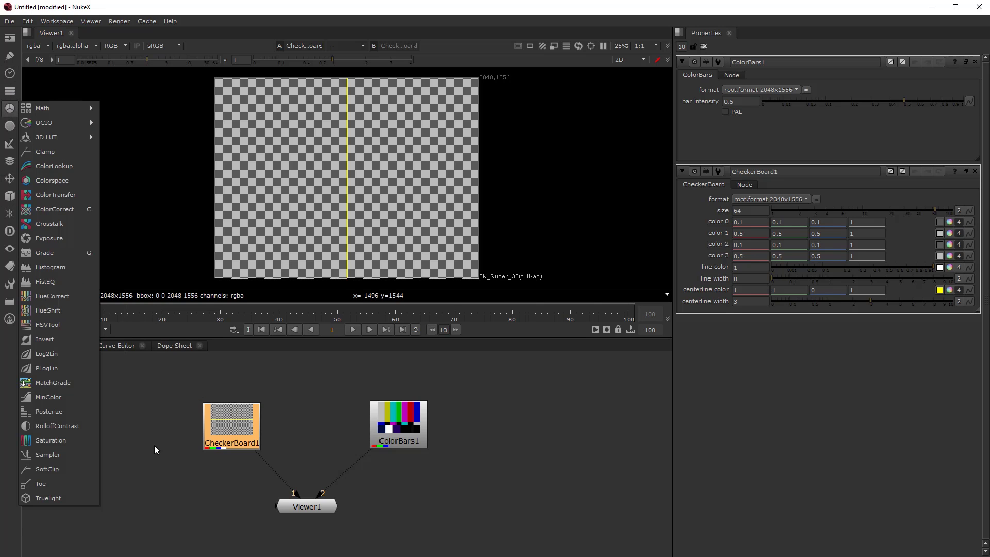
click(177, 444)
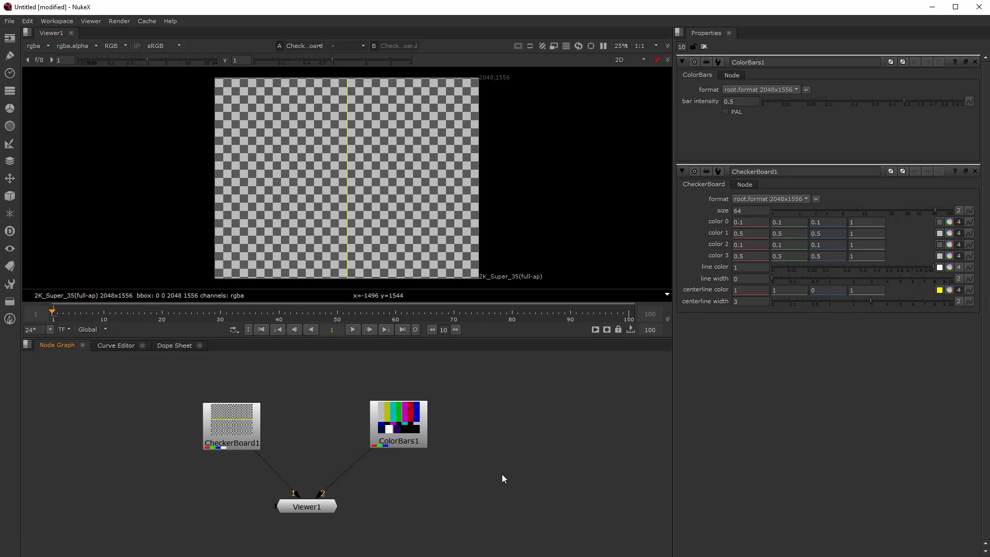
Step: Add a ColorWheel node by searching for "col", place it right of ColorBars, and connect it to viewer input 3
key(Tab)
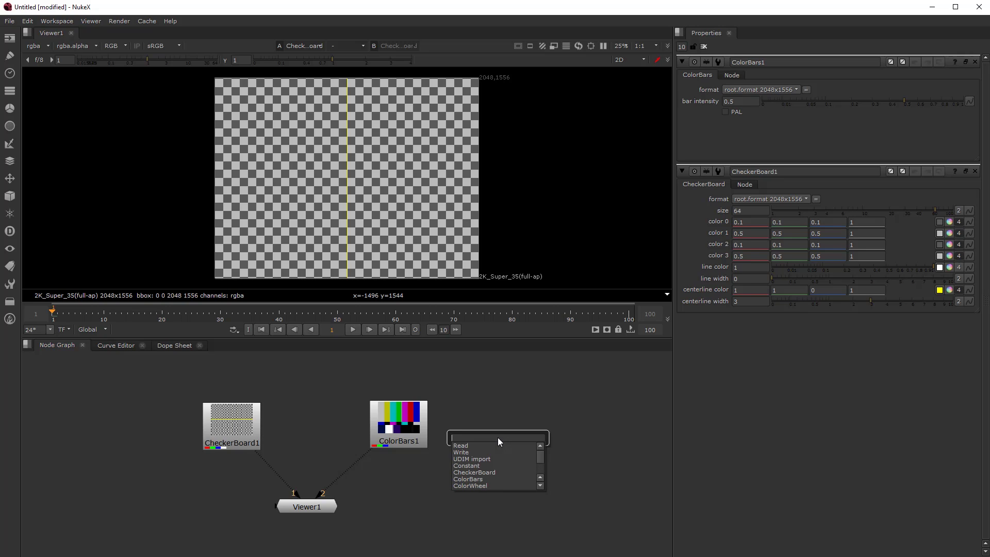
text(col)
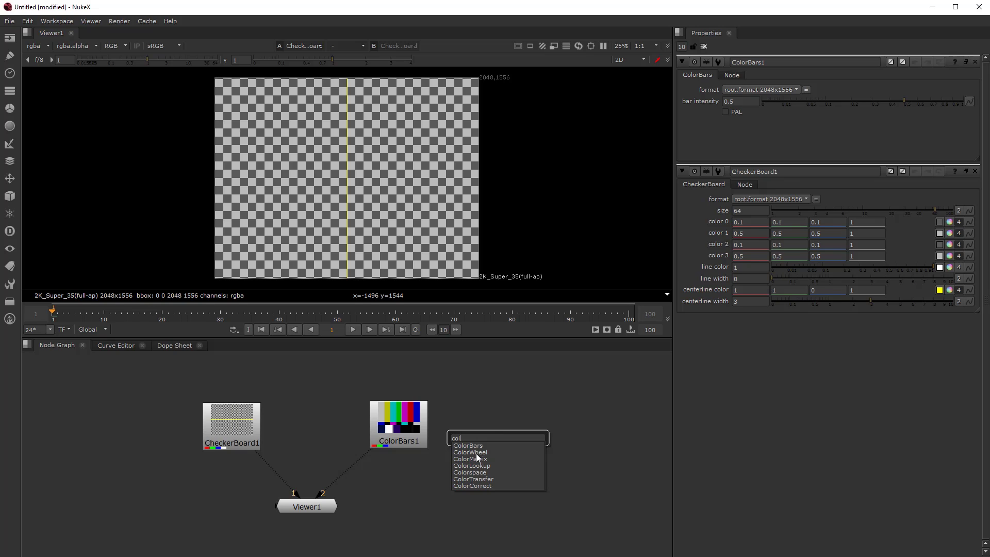
click(475, 452)
drag(476, 453, 533, 423)
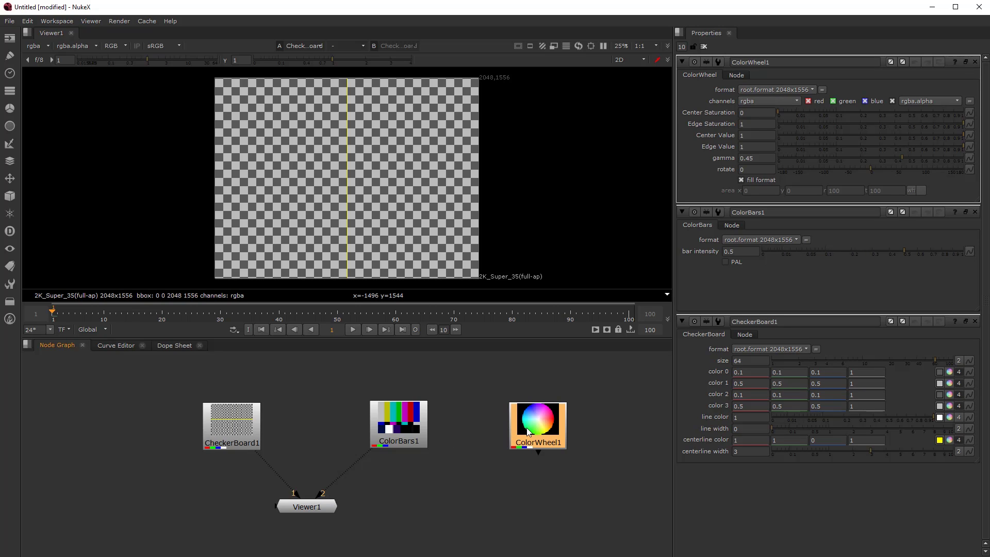
key(3)
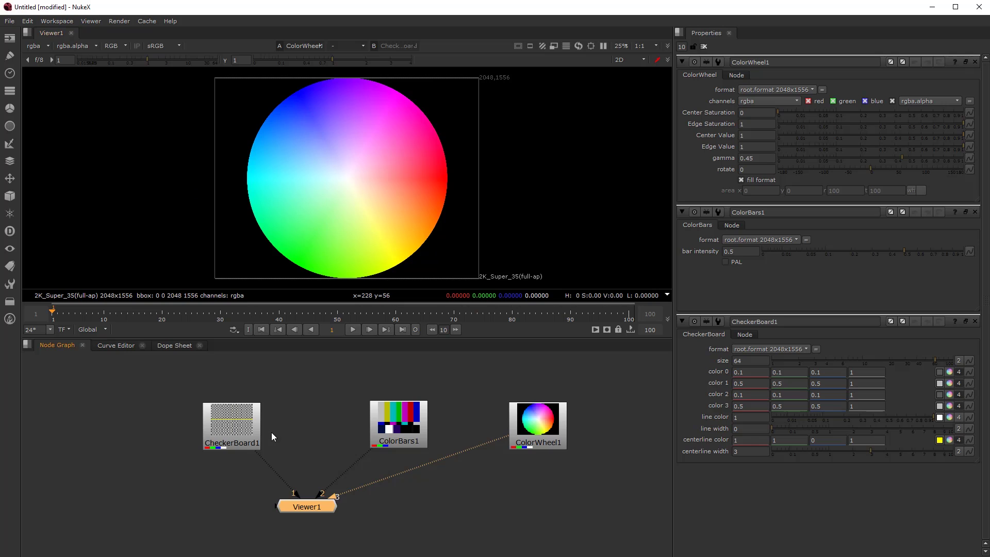
click(291, 433)
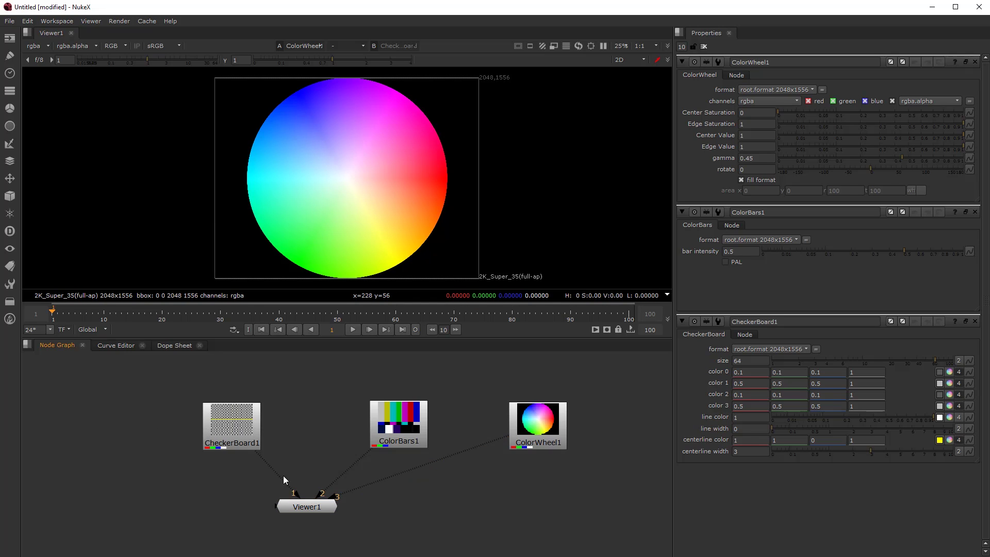
Step: View the CheckerBoard, ColorBars and ColorWheel nodes in turn through viewer inputs 1, 2 and 3
click(229, 424)
key(1)
click(397, 438)
key(2)
click(551, 435)
key(3)
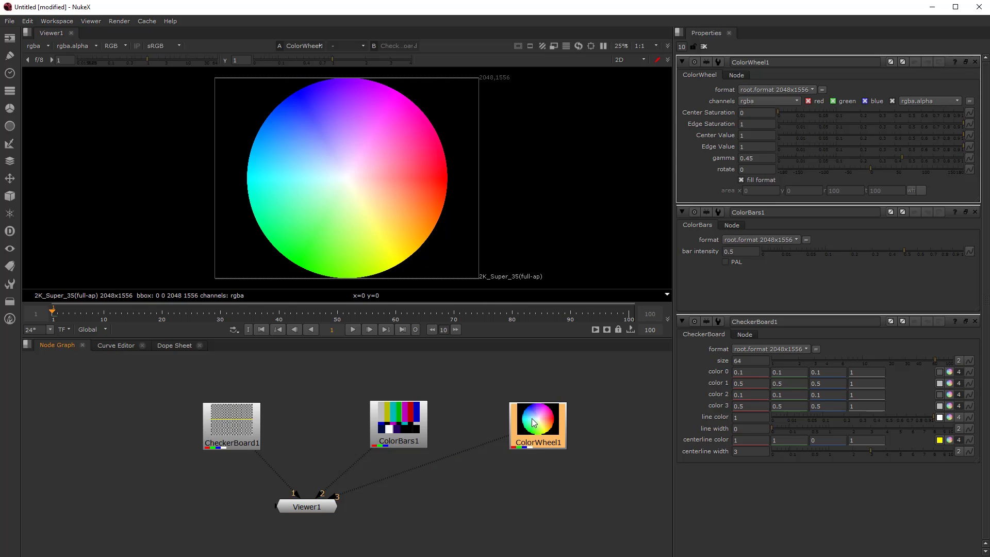
Step: Reassign the viewer inputs so ColorWheel feeds input 1, ColorBars feeds input 2 and CheckerBoard feeds input 3
drag(294, 493, 324, 494)
click(397, 424)
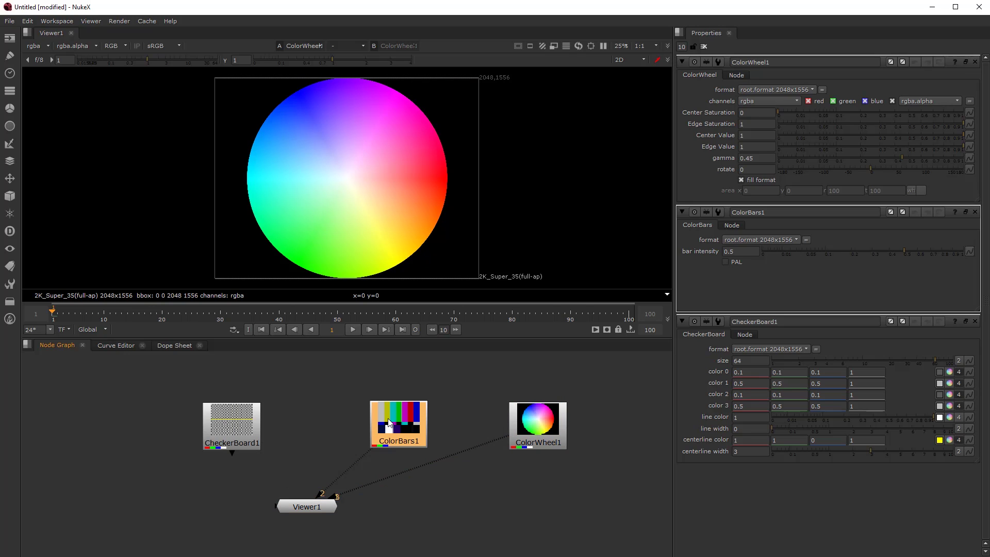
key(2)
click(244, 426)
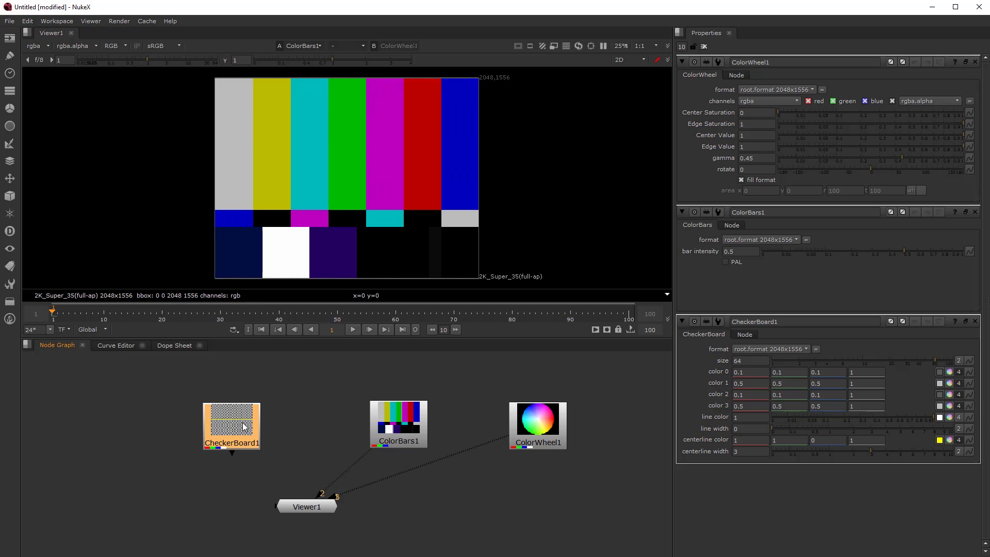
key(3)
click(327, 508)
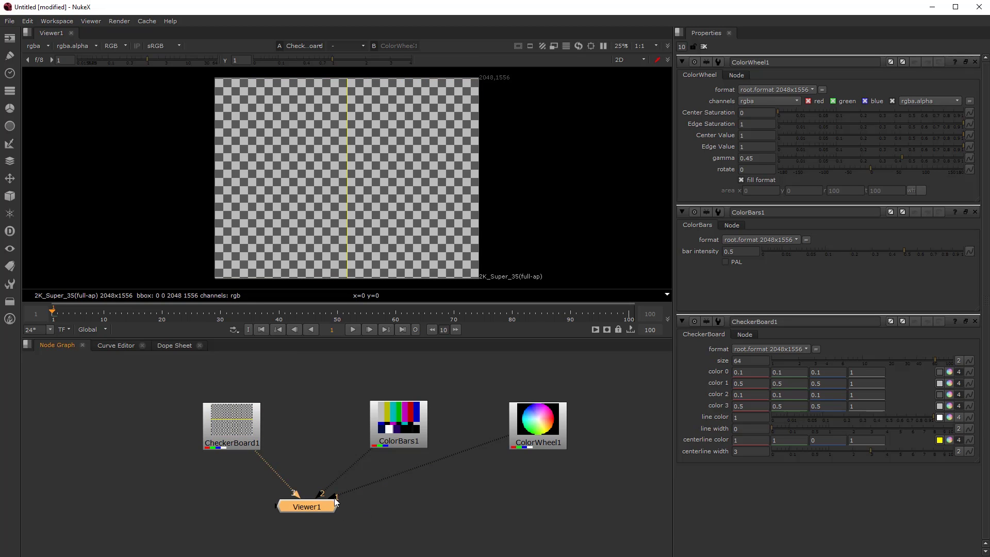
Step: Examine the Viewer node's input numbers and cycle the viewer through inputs 1, 2 and 3, ending on ColorBars
scroll(334, 497, up, 5)
middle_drag(302, 506, 308, 485)
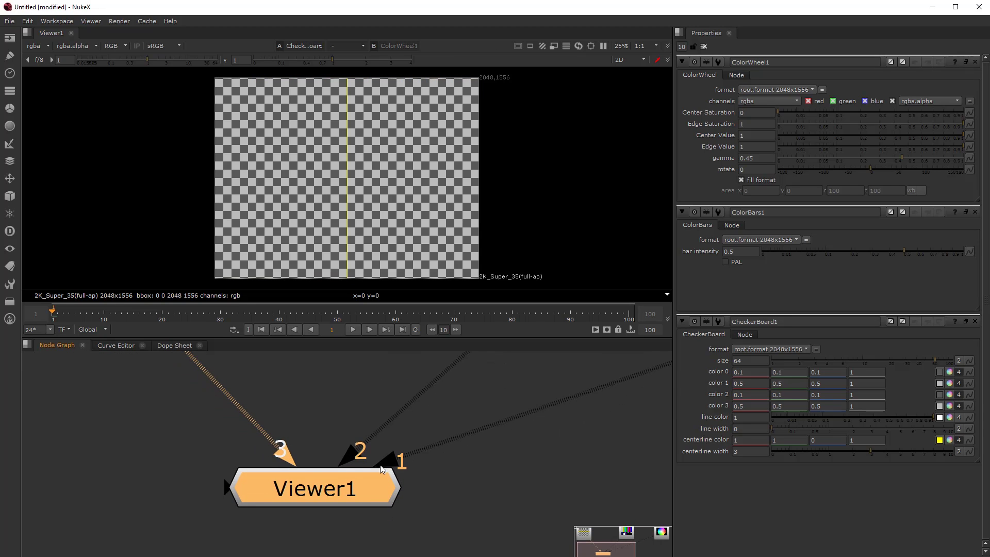
scroll(382, 469, down, 5)
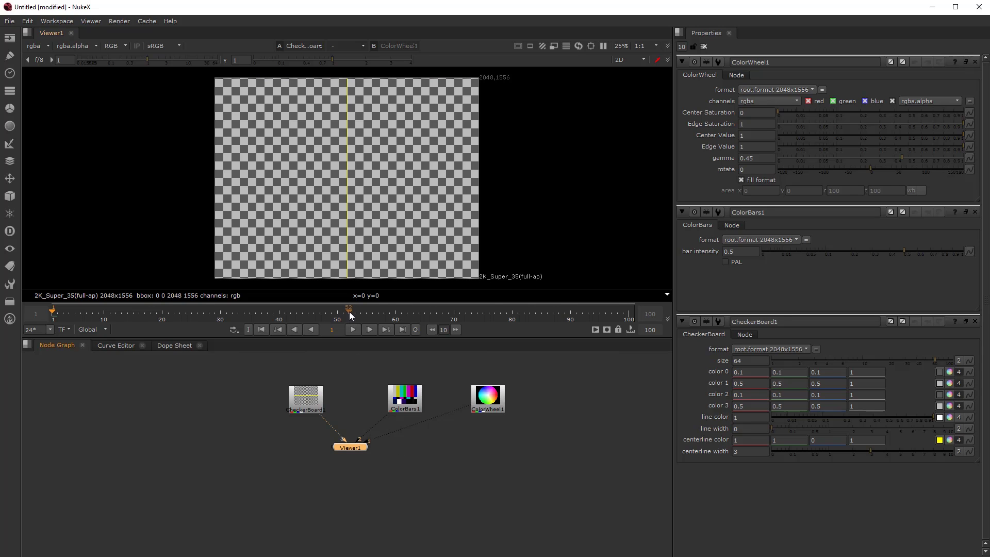
key(1)
key(2)
key(3)
key(2)
key(1)
key(2)
key(3)
key(2)
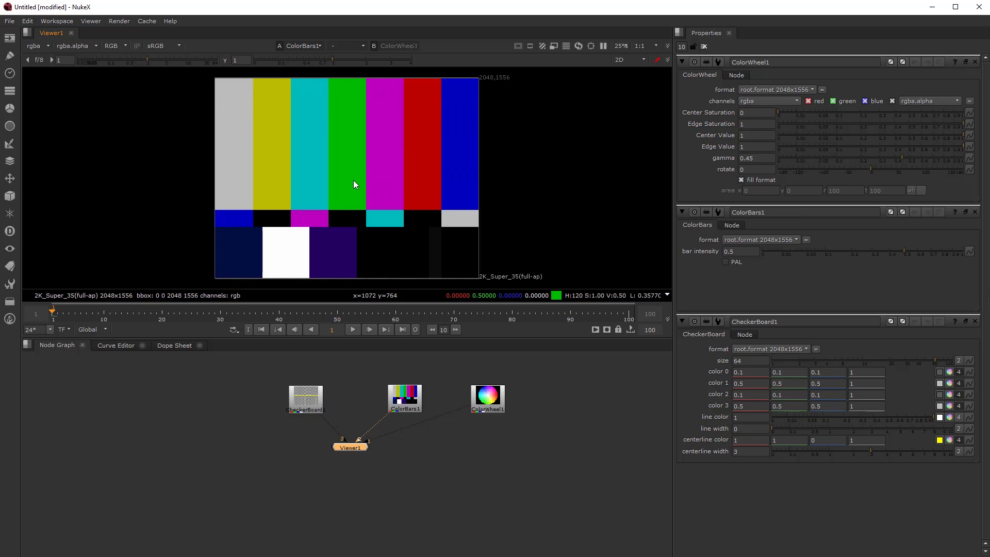
scroll(371, 448, up, 5)
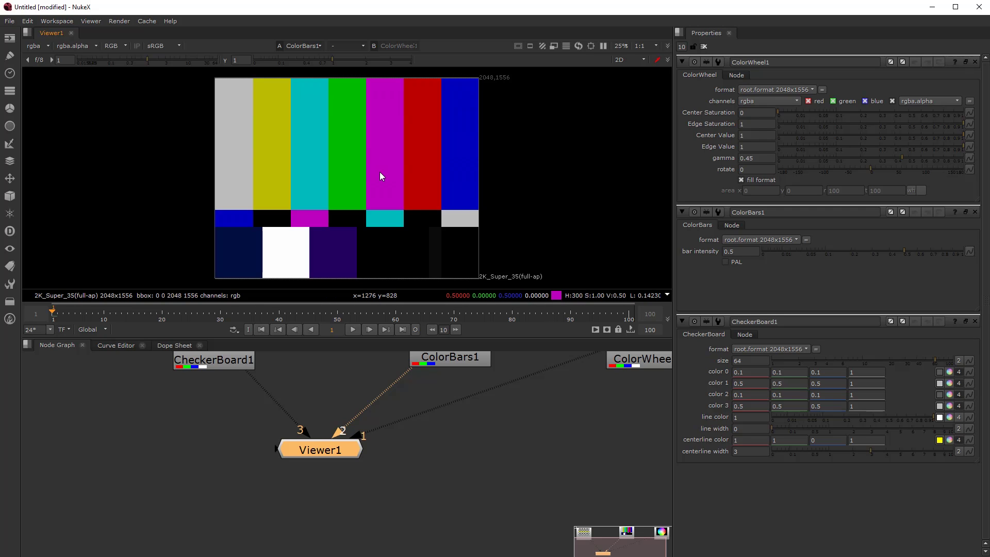
Step: Toggle the viewer repeatedly between the alpha channel and full RGB of the ColorBars image, ending on RGB
key(a)
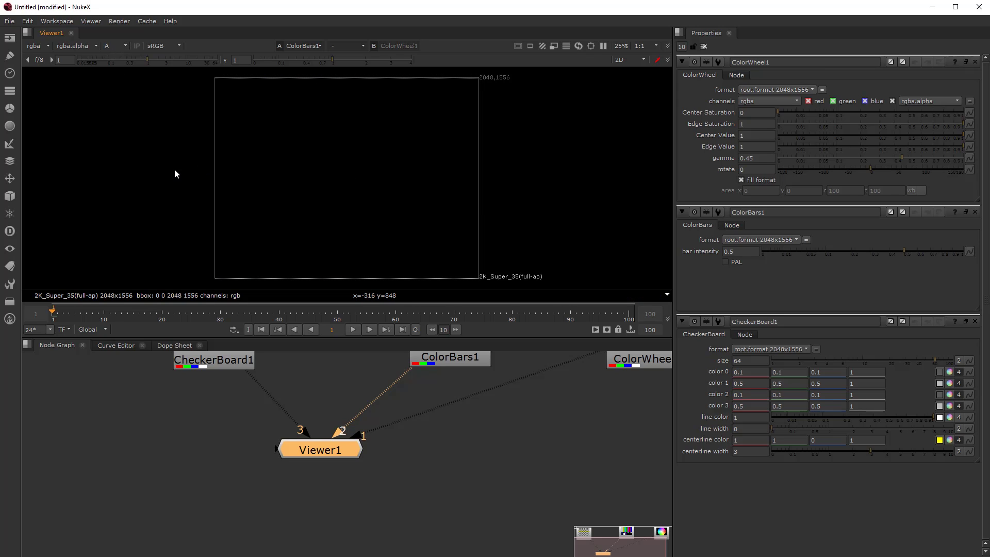
key(a)
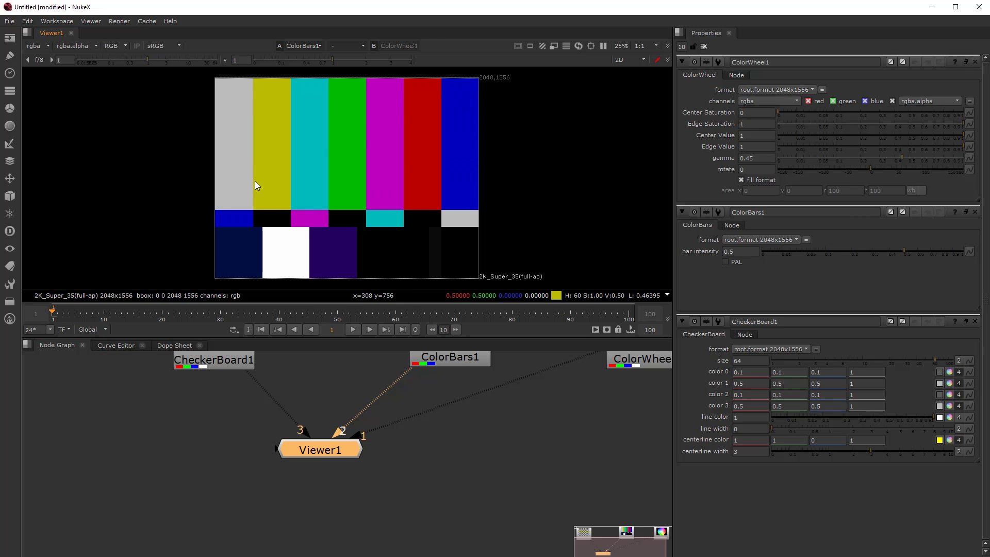
key(a)
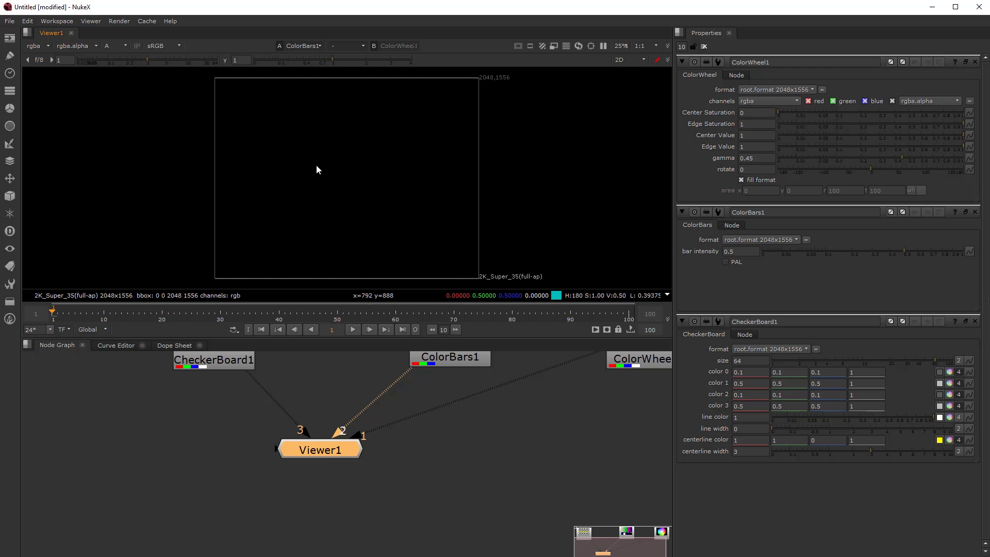
key(a)
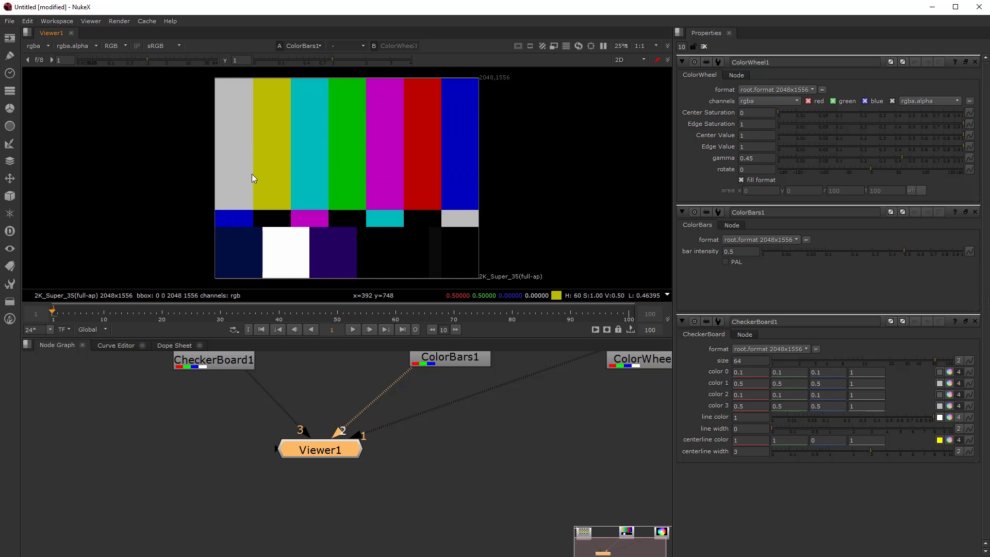
key(a)
key(a)
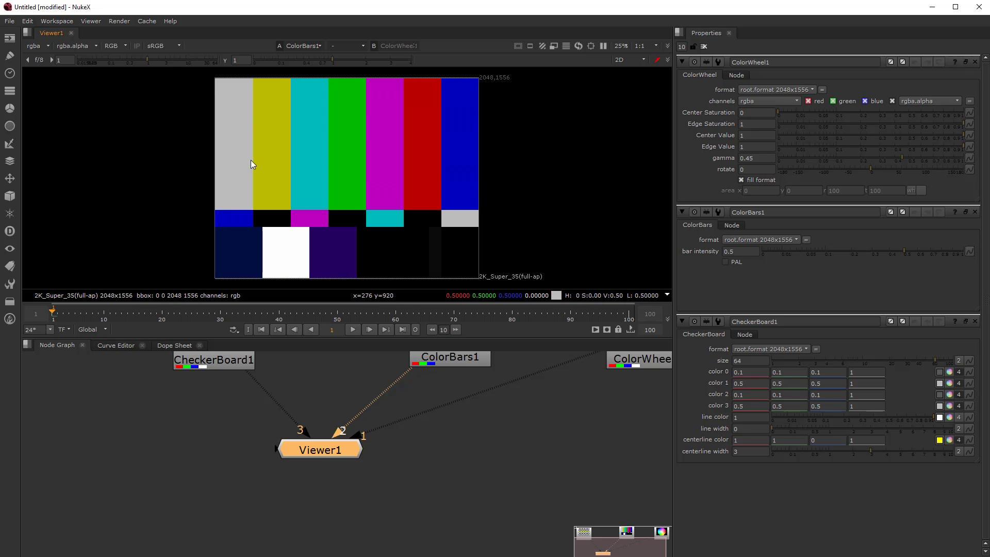
Step: View the ColorBars image's red, green, blue, alpha and luminance channels in turn, and return the viewer to RGB
click(123, 44)
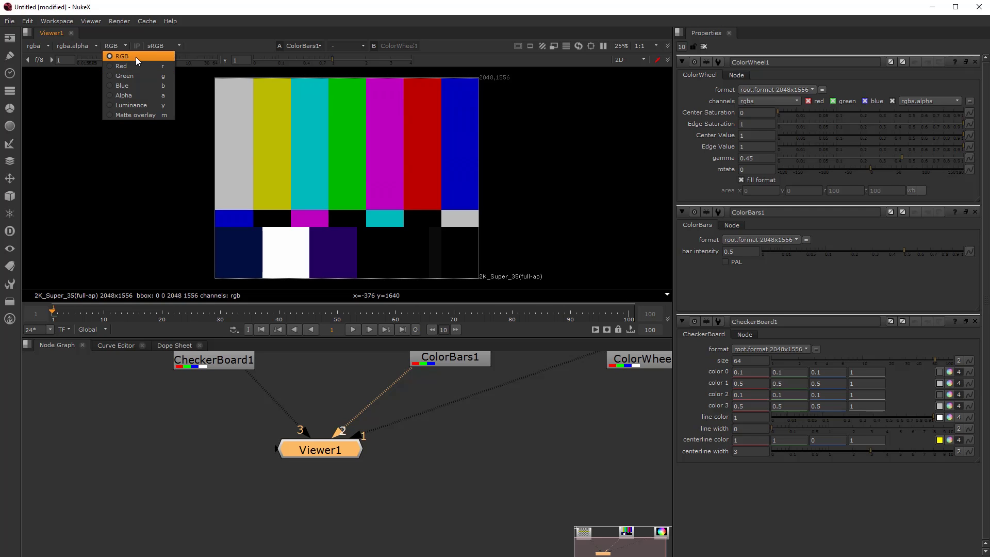
click(136, 65)
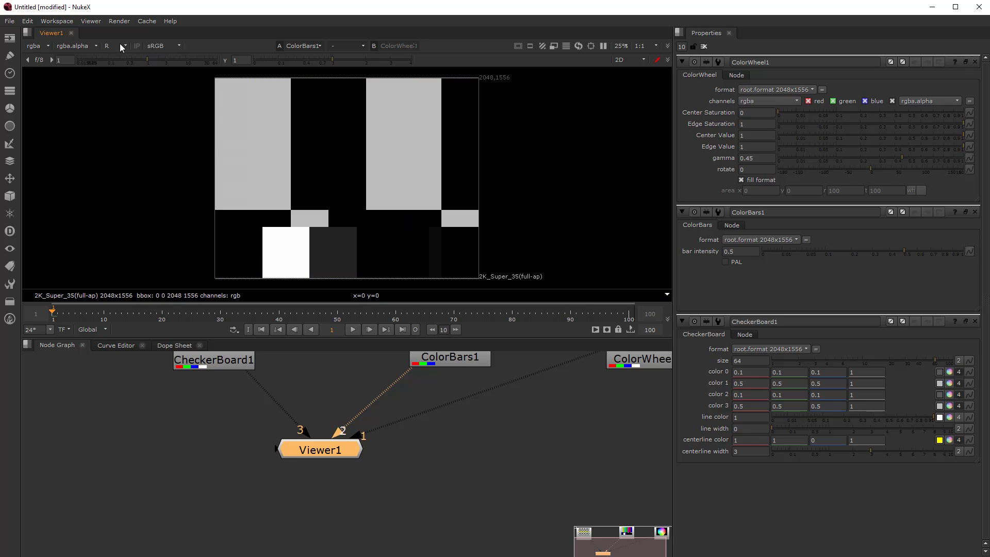
click(123, 45)
click(136, 76)
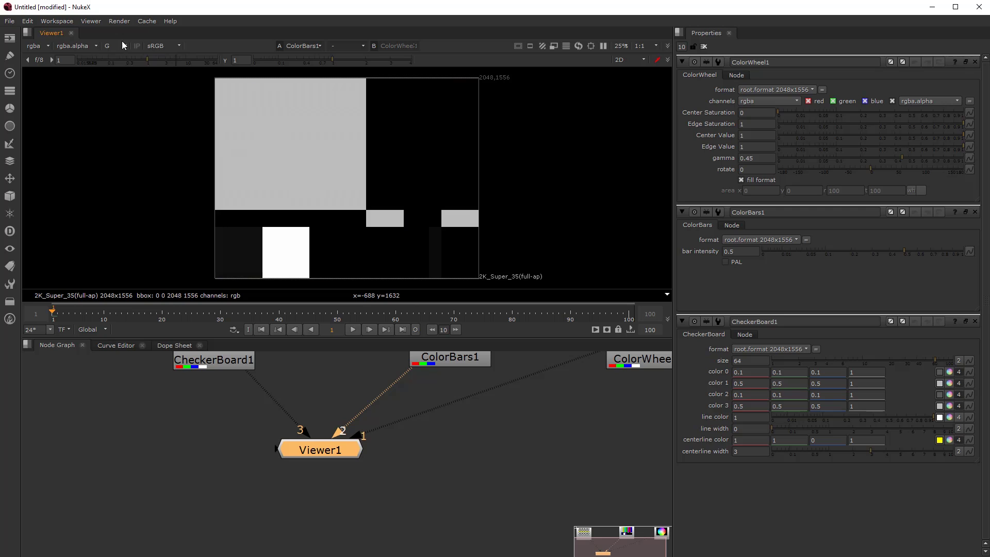
click(122, 44)
click(126, 86)
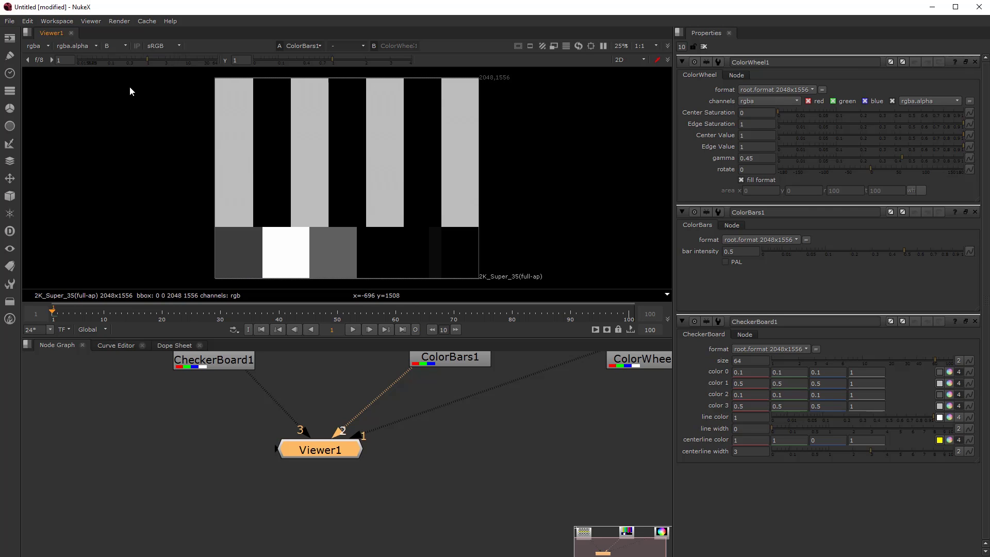
click(122, 45)
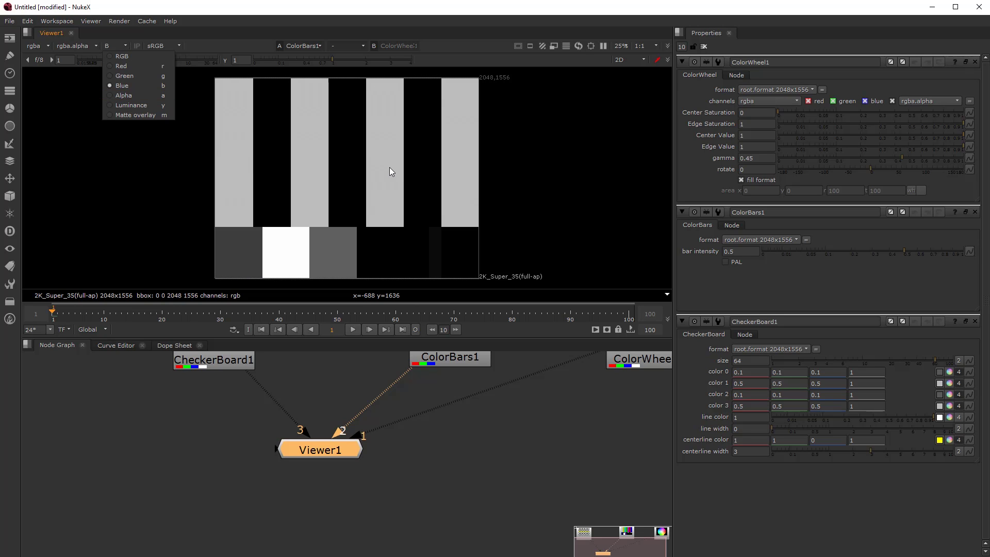
click(138, 95)
click(122, 45)
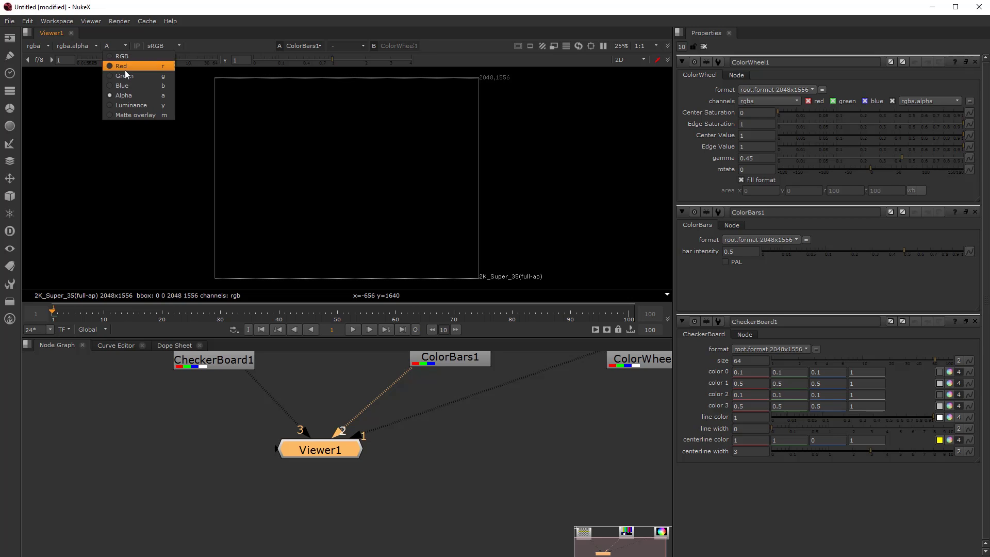
click(131, 102)
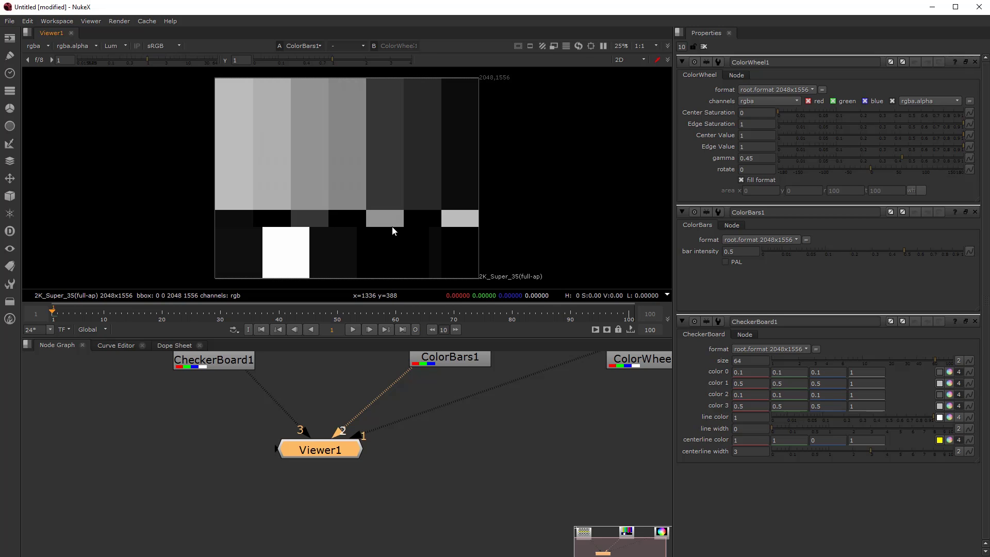
click(123, 45)
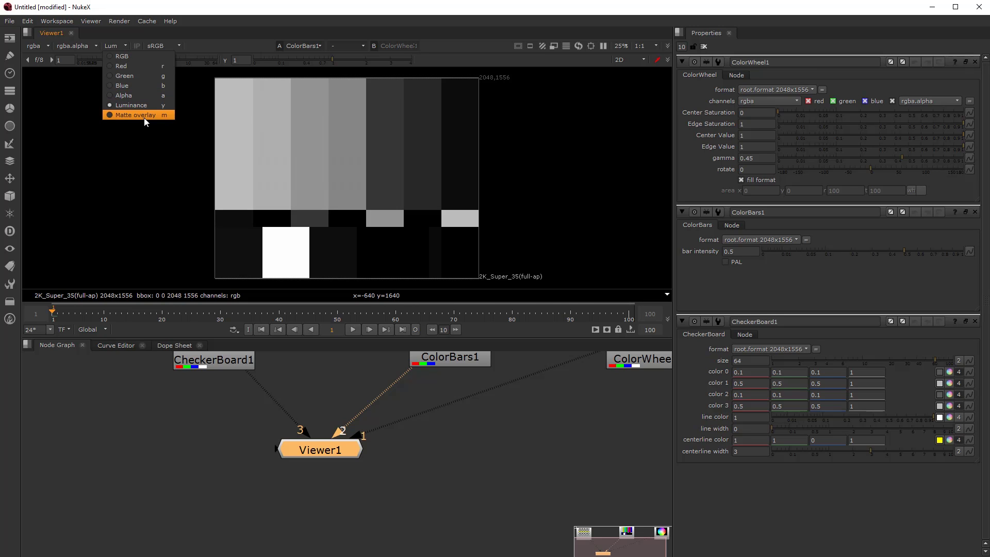
click(140, 57)
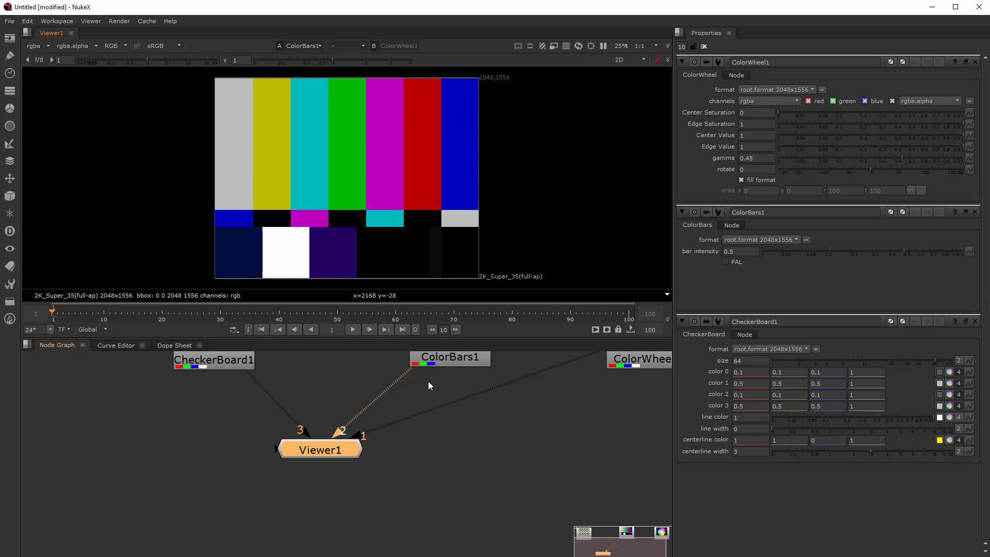
Step: Deselect the Viewer node and look through the viewer's layer choices, keeping rgba
click(198, 437)
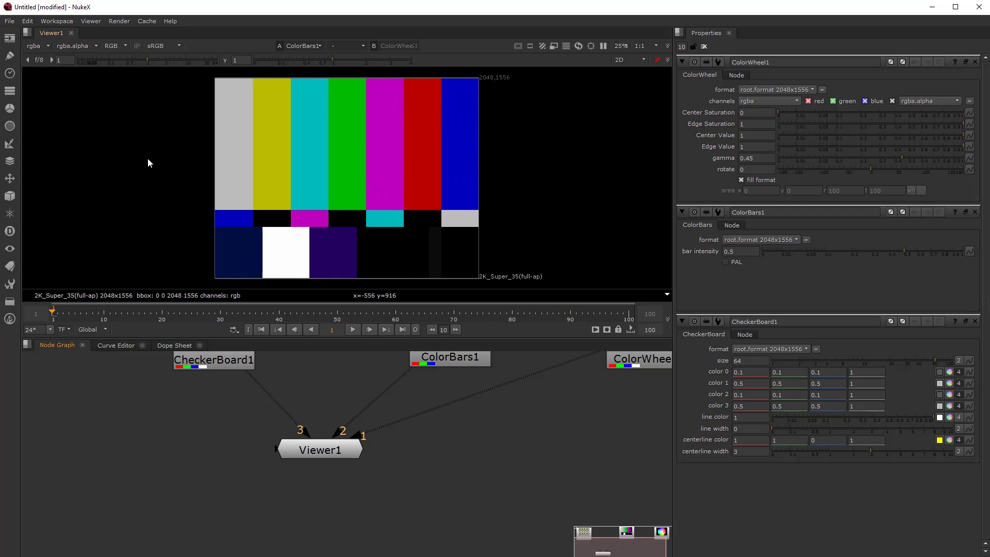
click(48, 46)
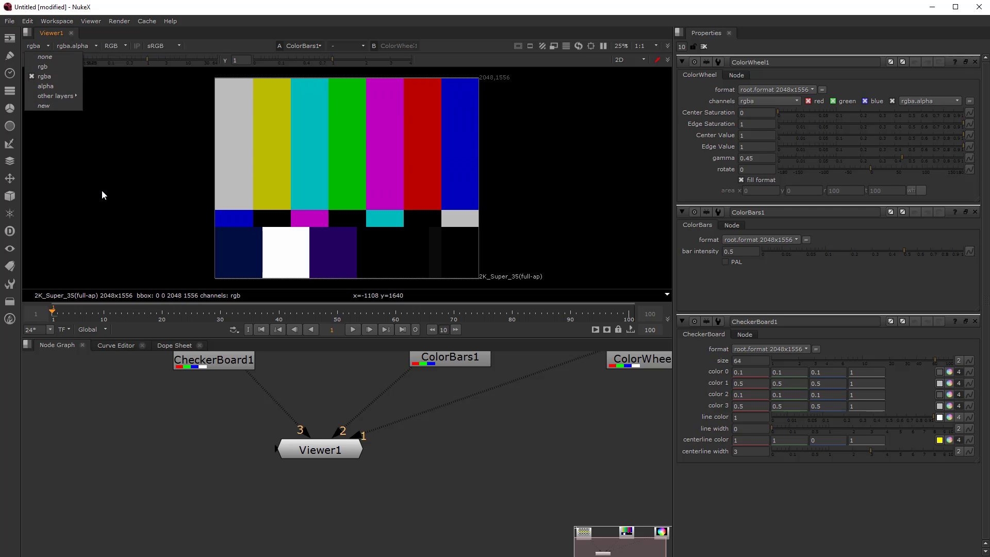
click(101, 165)
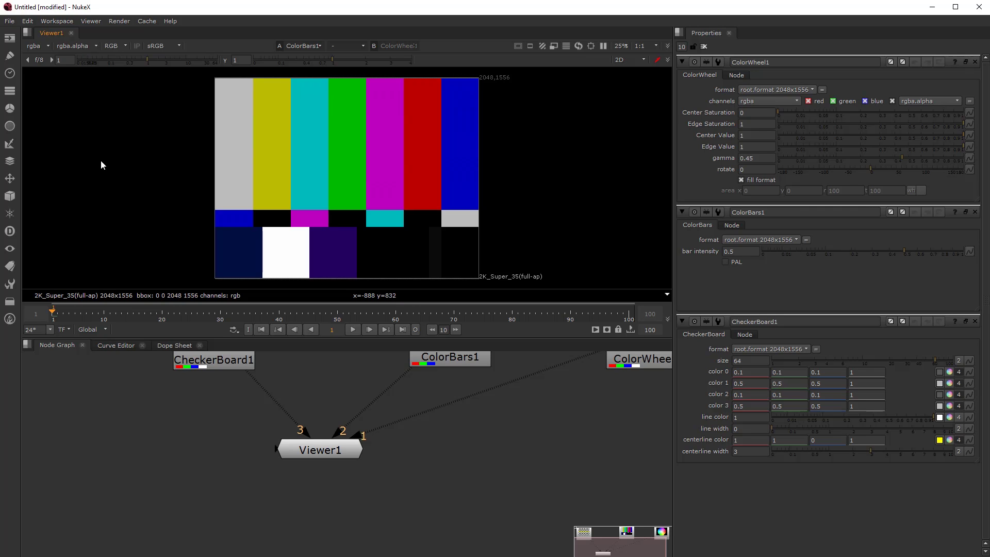
Step: Switch the viewer's alpha channel source to rgba.green and restore it to rgba.alpha
click(95, 46)
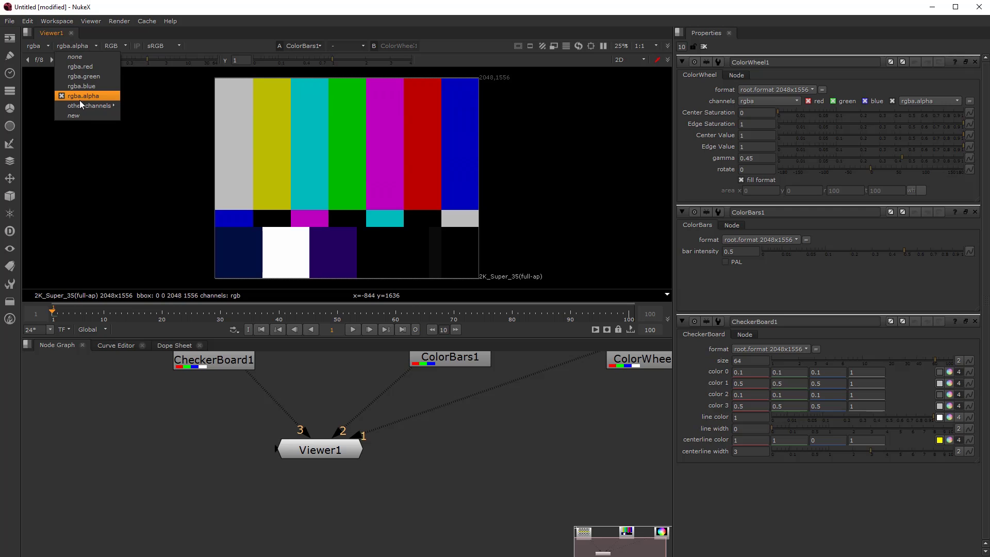
click(91, 76)
click(79, 45)
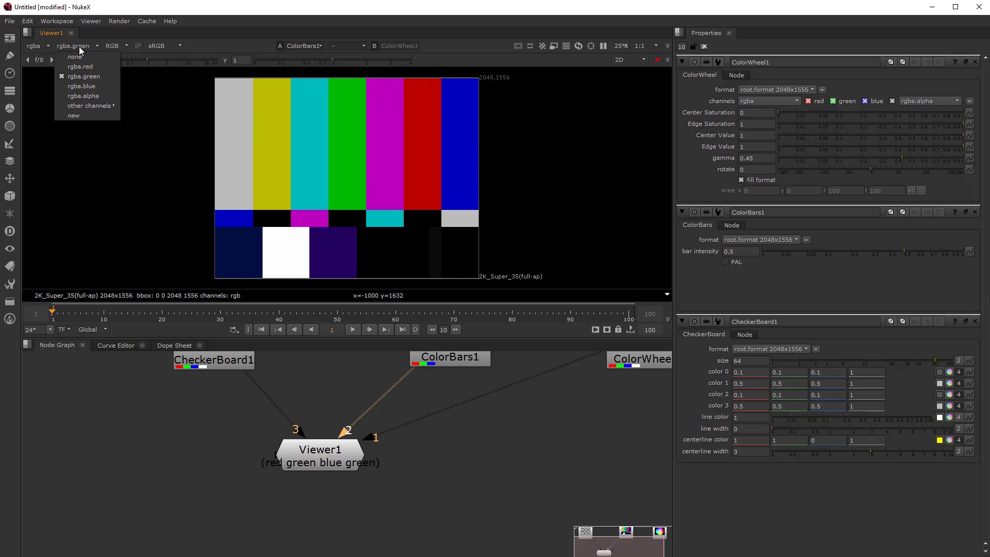
click(94, 95)
click(80, 46)
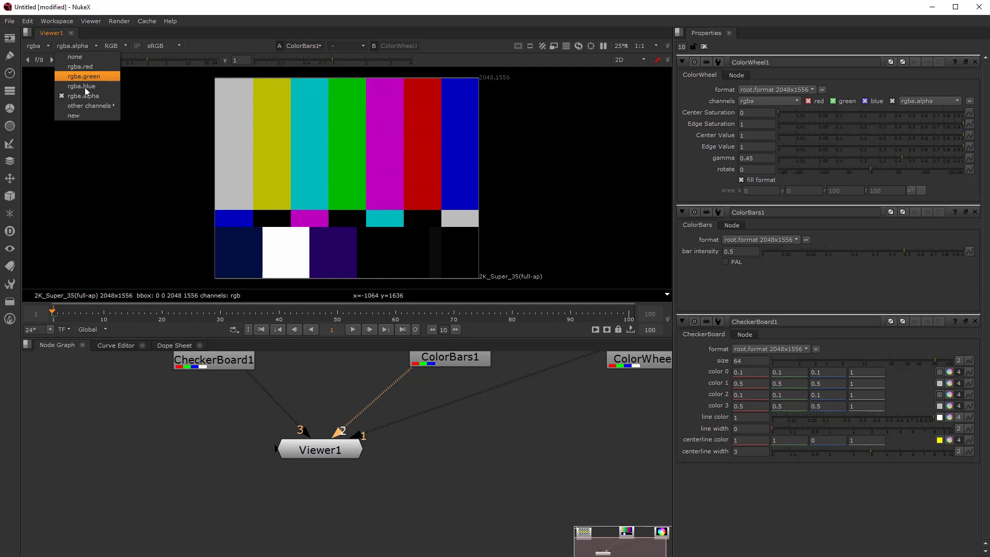
click(88, 96)
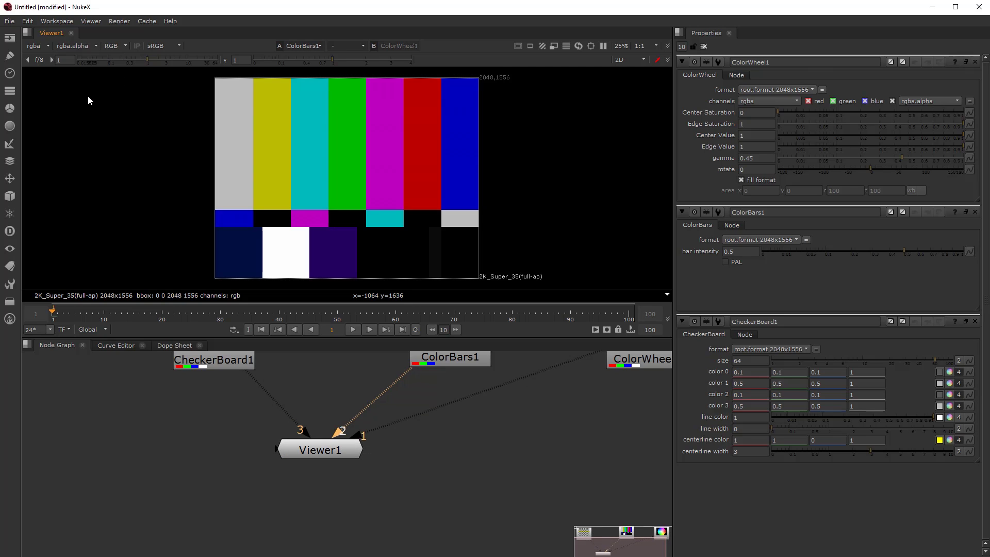
Step: Examine the other layers available for display in the viewer, keeping the rgba layer selected
click(47, 47)
mouse_move(57, 97)
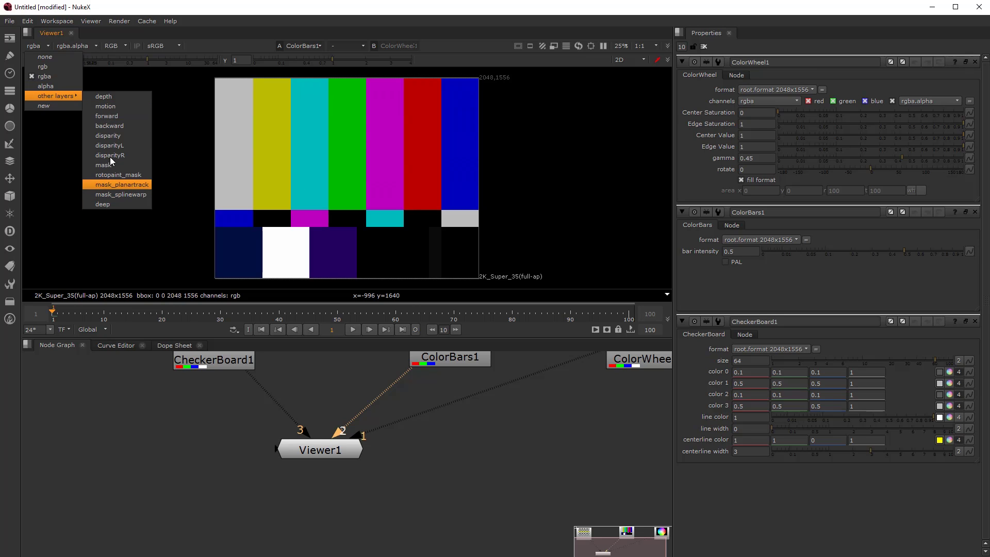
click(67, 78)
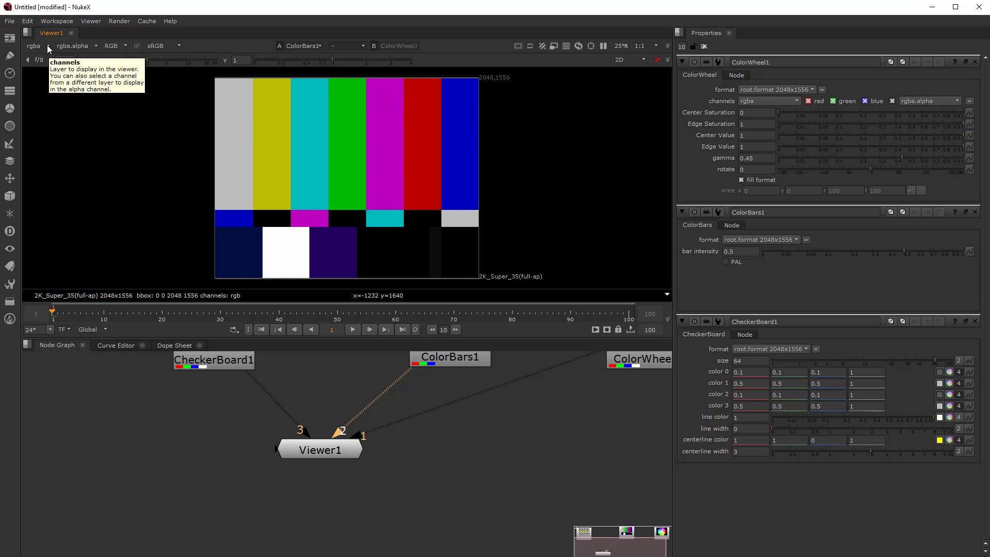
click(47, 48)
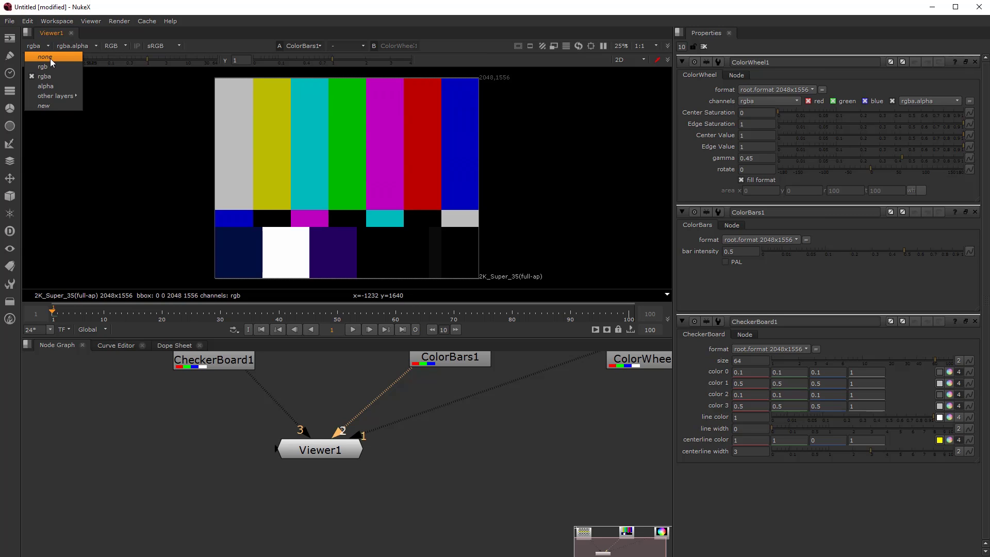
key(Escape)
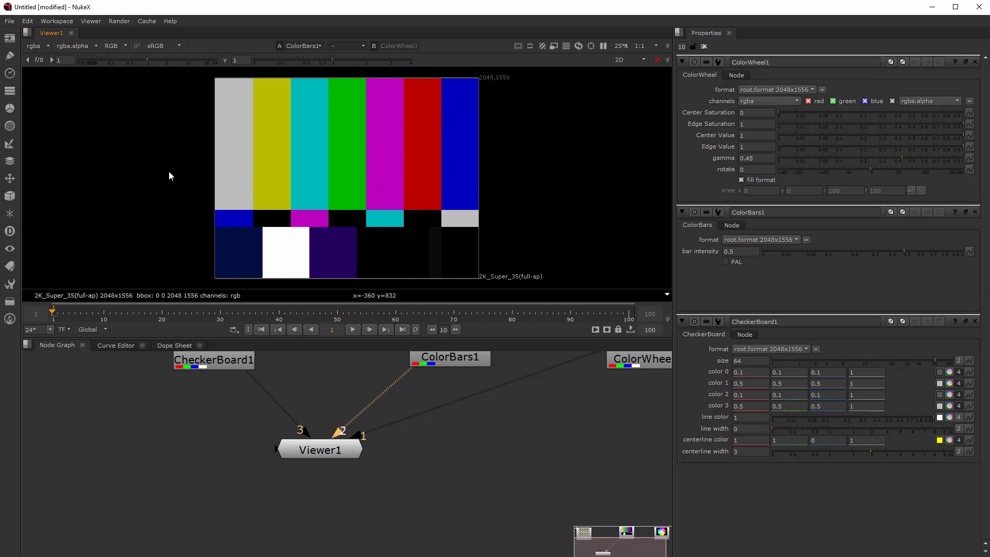
Step: Toggle the viewer repeatedly between 2D and 3D, orbiting the 3D grid, and end on the 2D image
key(Tab)
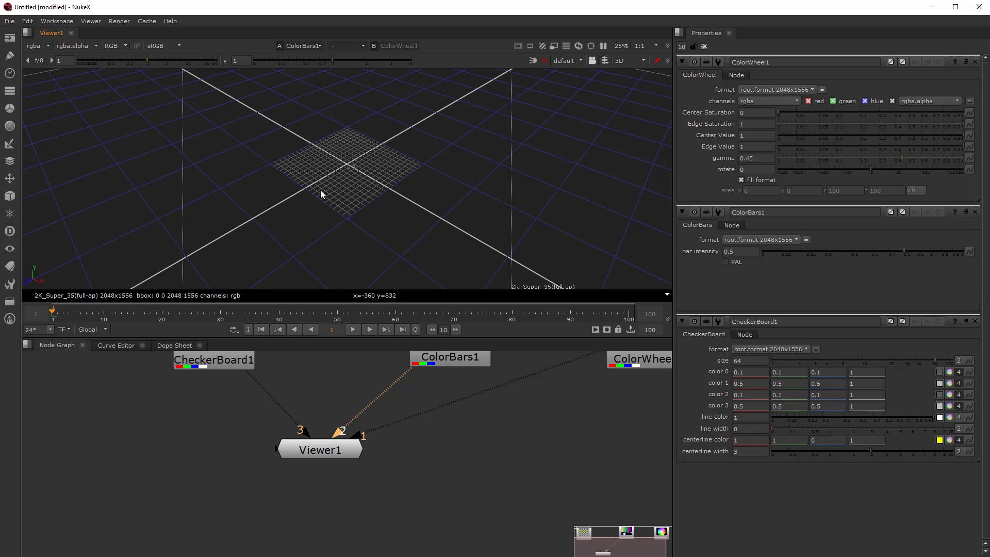
ctrl+drag(310, 188, 345, 159)
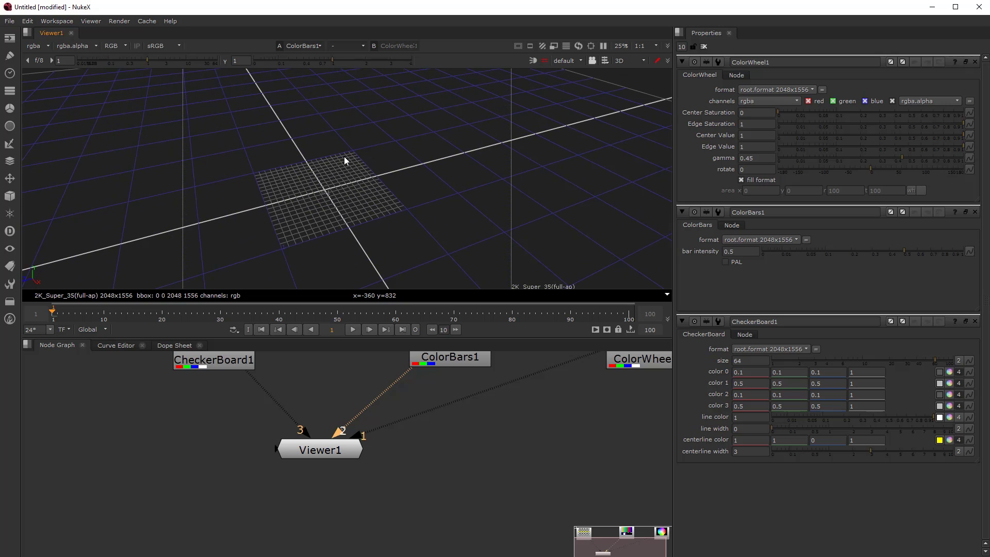
key(Tab)
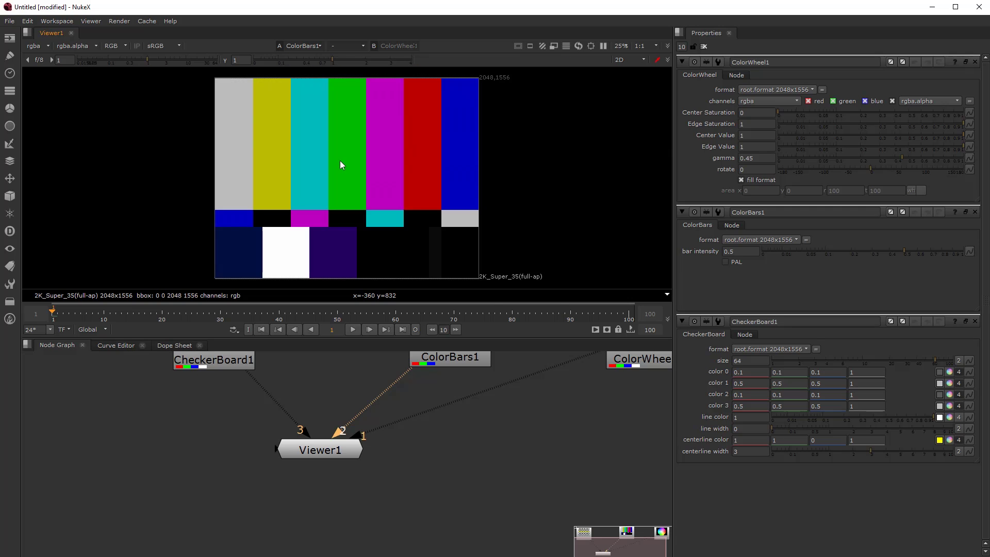
key(Tab)
key(Tab)
key(Tab)
key(Tab)
key(Tab)
key(Tab)
key(Tab)
key(Tab)
key(Tab)
key(Tab)
Step: Check the viewer's available view options and look at the 3D scene from the right side, front and top
click(645, 60)
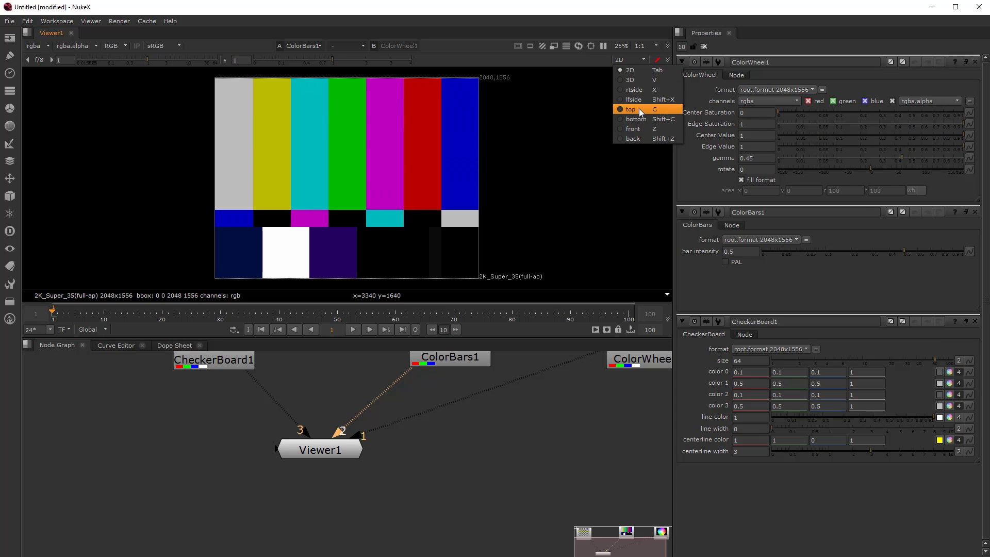
click(382, 246)
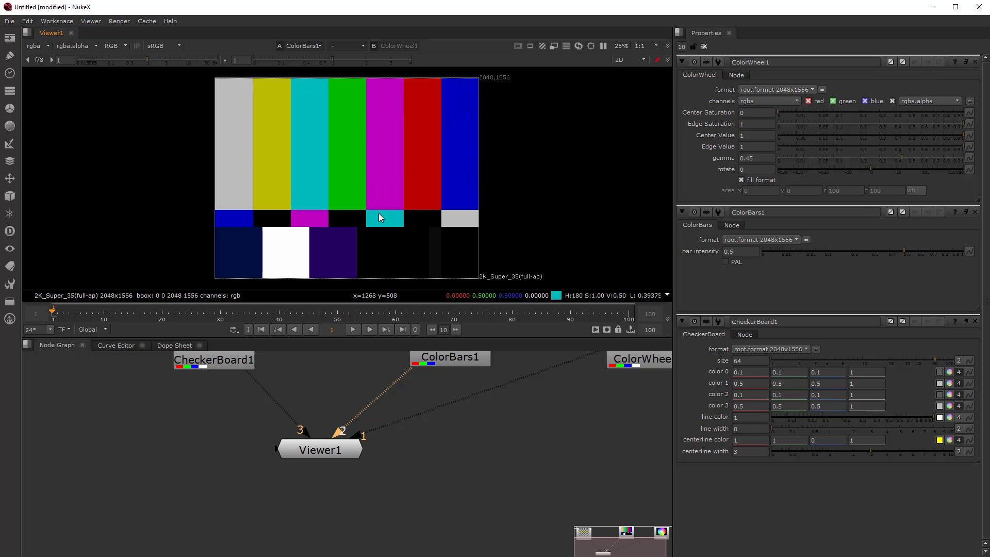
key(x)
key(z)
key(x)
key(z)
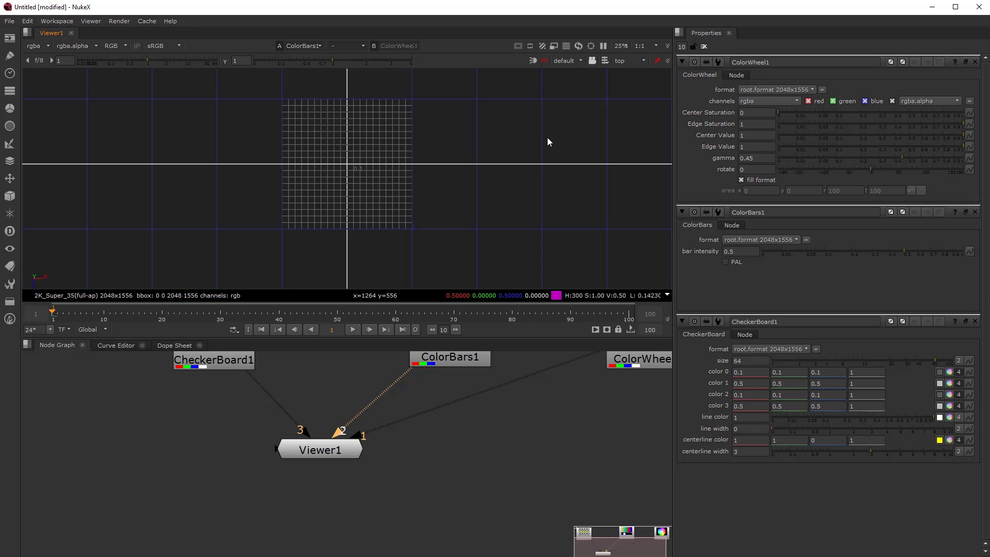
Step: View the 3D scene from the bottom, back, front and right side, and return the viewer to 2D
key(shift+c)
key(shift+z)
key(shift+c)
key(shift+z)
key(z)
key(x)
click(632, 60)
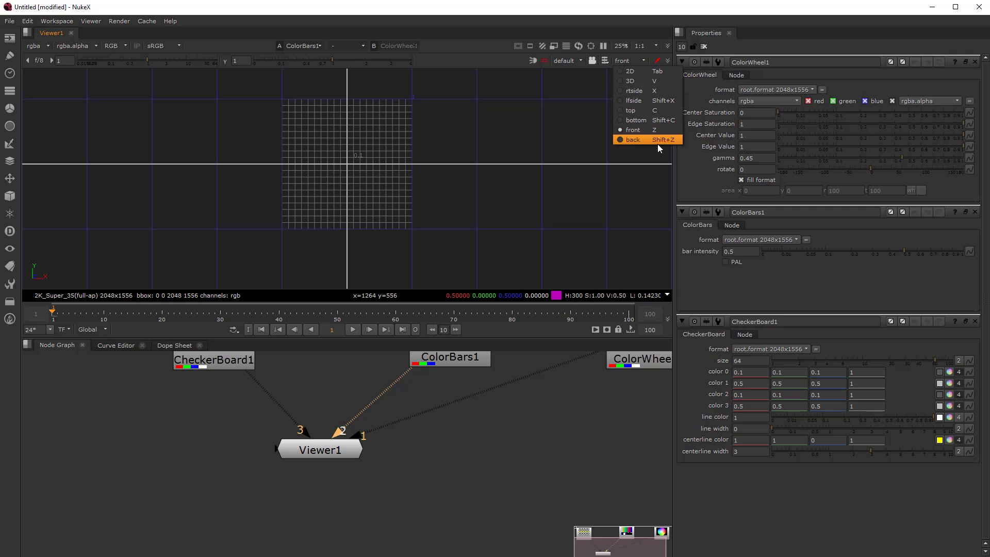
click(661, 71)
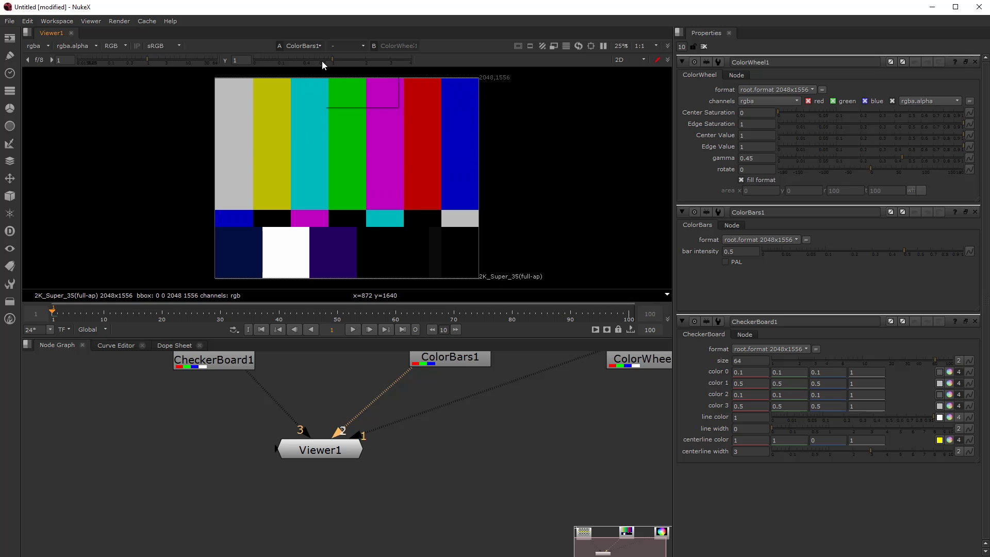
Step: Lower the viewer gamma to 0.085 and reset it to 1
drag(311, 57, 225, 61)
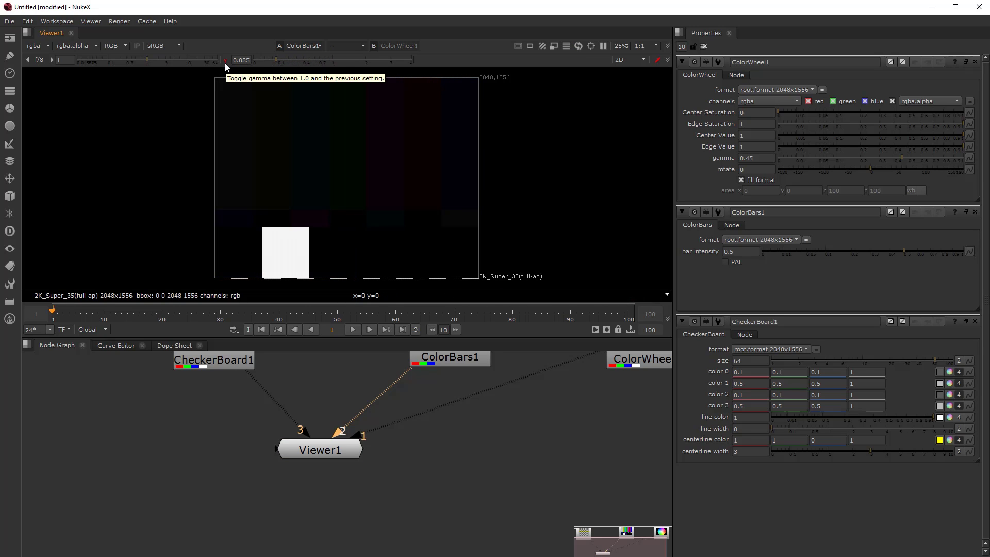
click(225, 60)
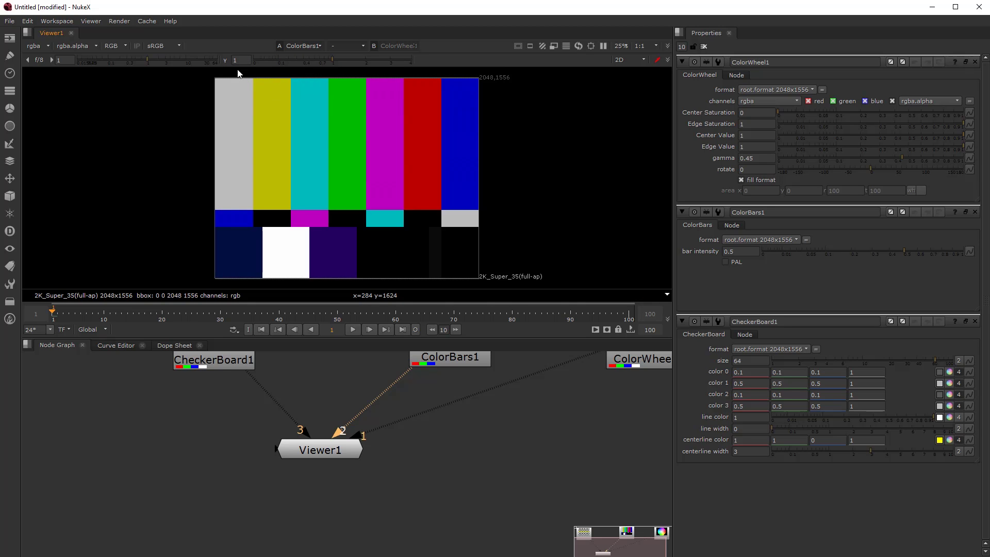
Step: Try lower gamma and gain values in the viewer and restore both to 1
drag(354, 61, 292, 59)
drag(141, 58, 39, 60)
click(38, 60)
Step: Switch the viewer's colour display from sRGB to None and back to sRGB
click(178, 46)
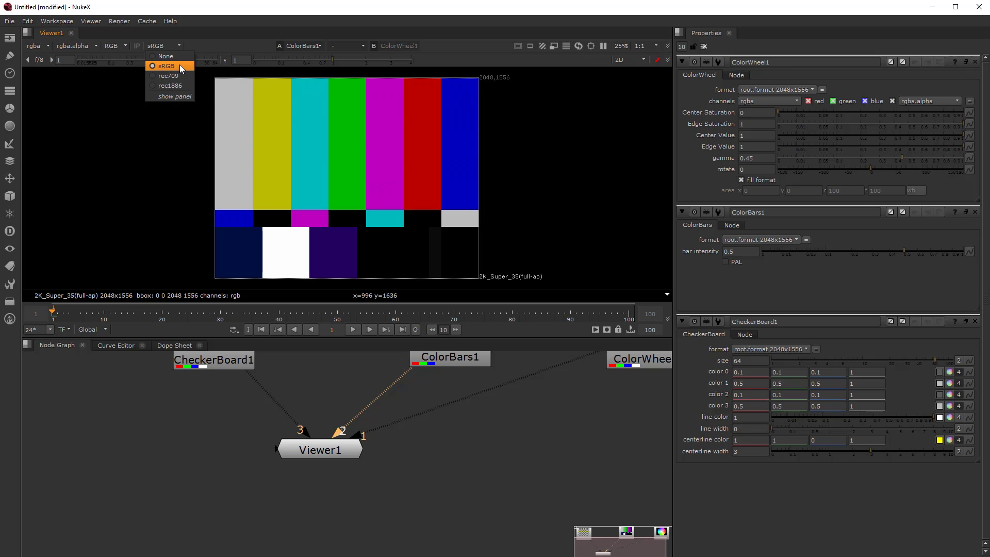
click(186, 57)
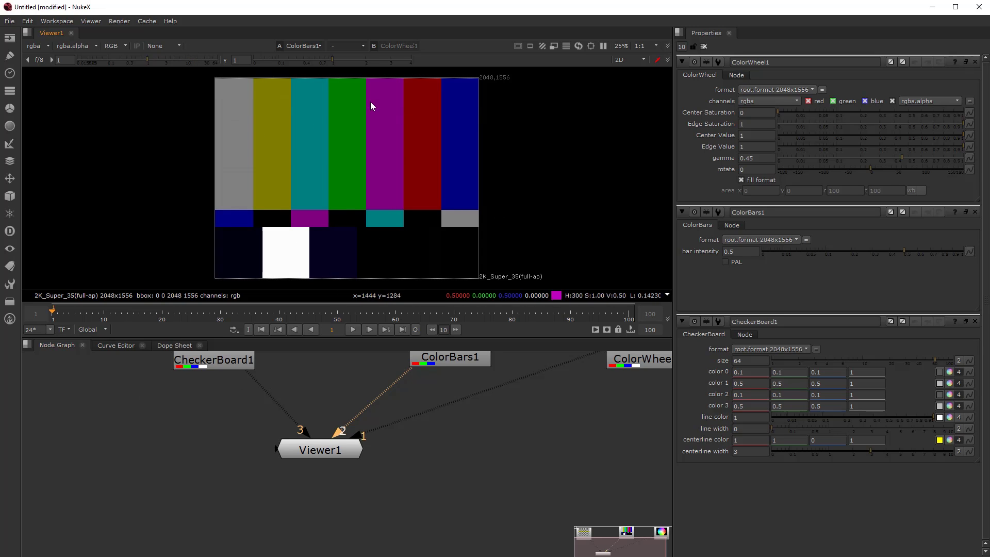
click(179, 46)
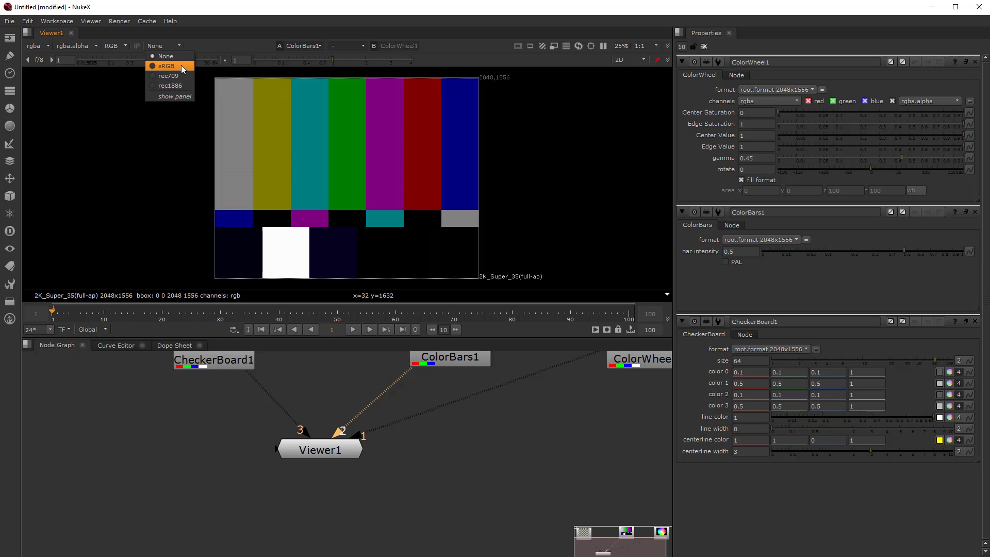
click(181, 66)
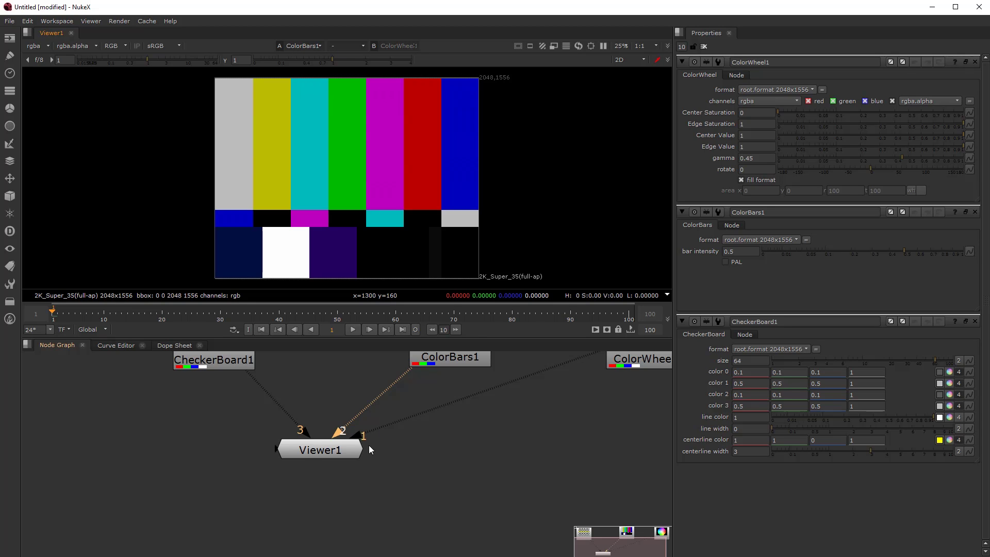
Step: Compare ColorBars1 with ColorWheel1 in the viewer using the wipe mode
scroll(382, 459, down, 2)
scroll(371, 493, up, 3)
scroll(348, 514, down, 2)
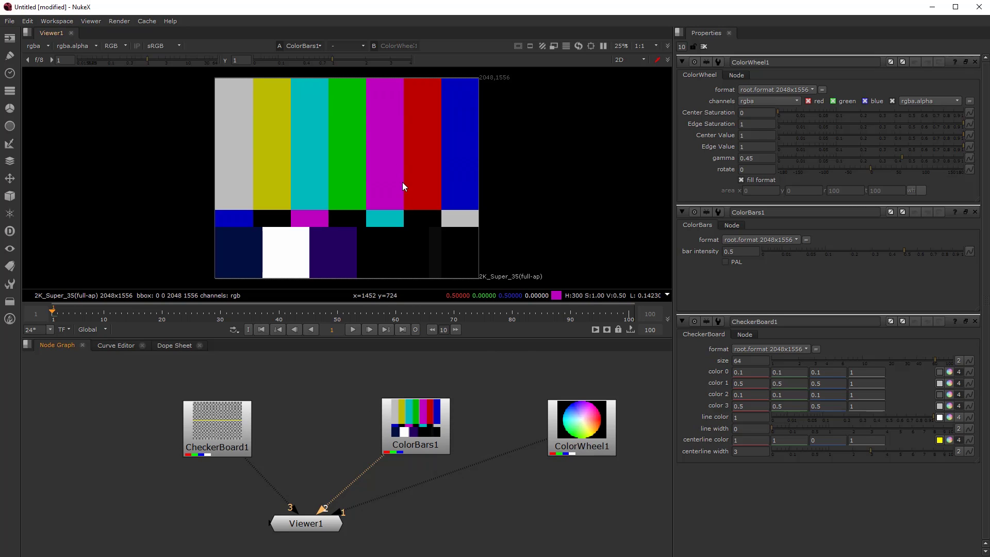
click(362, 47)
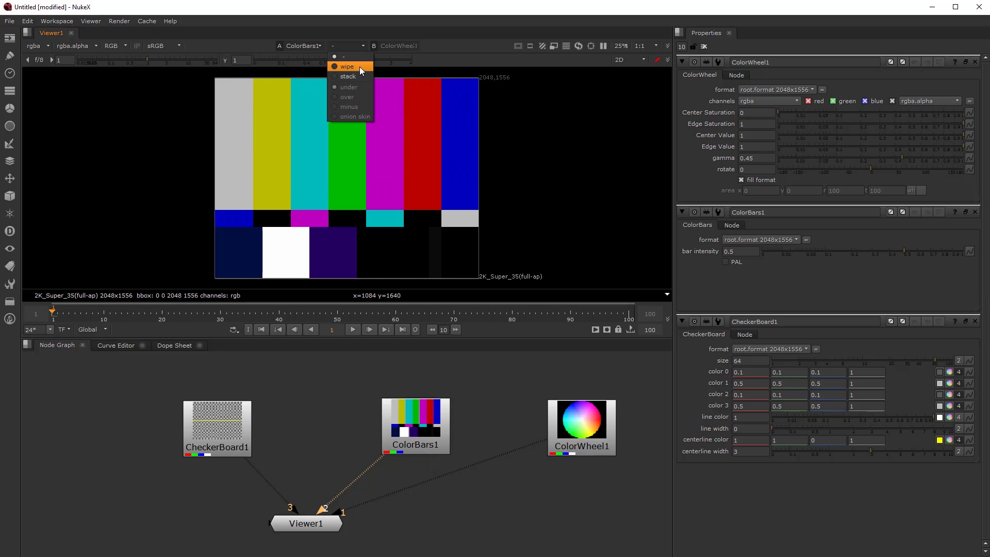
click(360, 67)
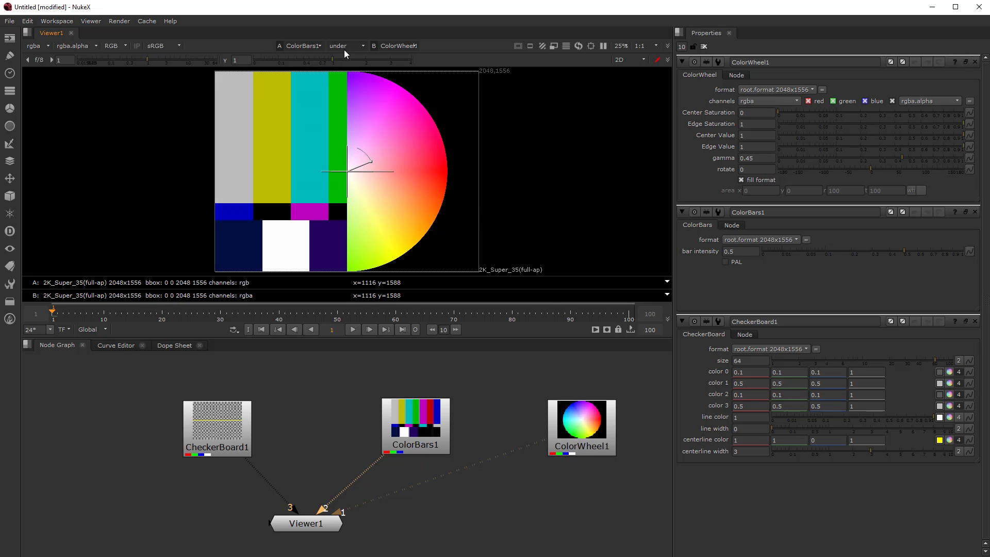
Step: Switch the viewer comparison blend to over and back to under
click(356, 48)
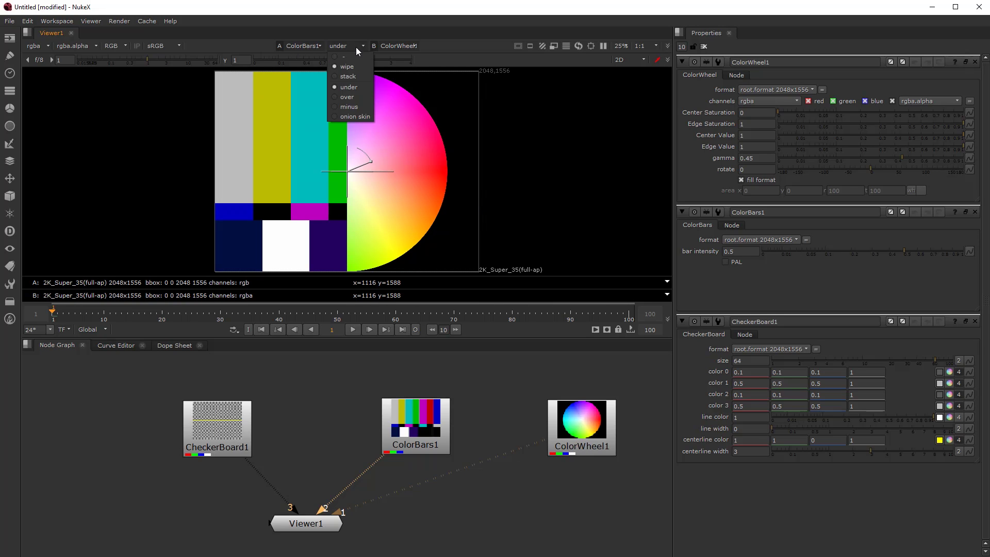
click(356, 96)
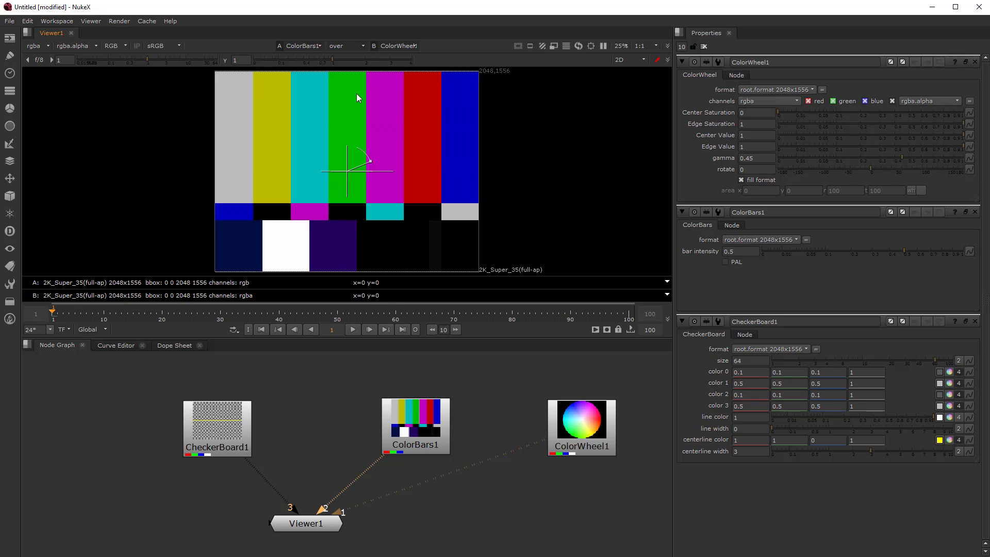
click(349, 45)
click(353, 88)
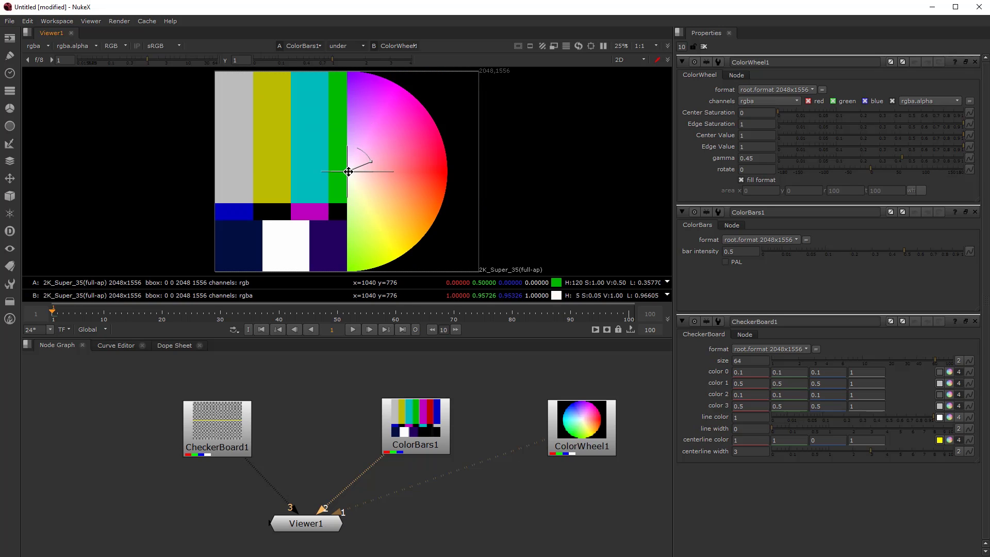
Step: Move and rotate the wipe handle until the split runs diagonally, and turn the viewer comparison off
drag(390, 168, 375, 137)
drag(354, 172, 338, 149)
drag(332, 183, 426, 103)
mouse_move(377, 160)
mouse_down()
mouse_move(212, 287)
mouse_move(493, 59)
mouse_move(209, 294)
mouse_move(379, 177)
mouse_up()
click(362, 45)
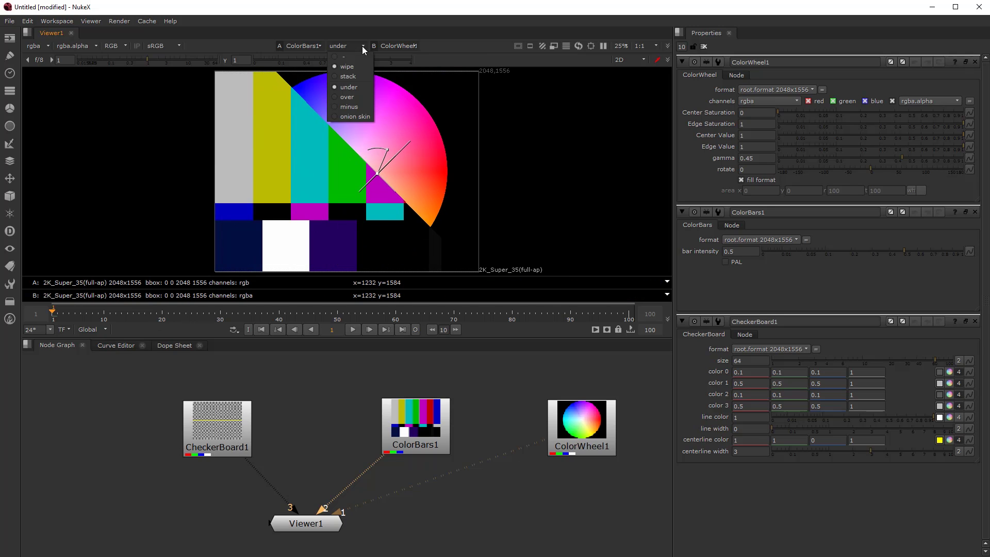
click(361, 56)
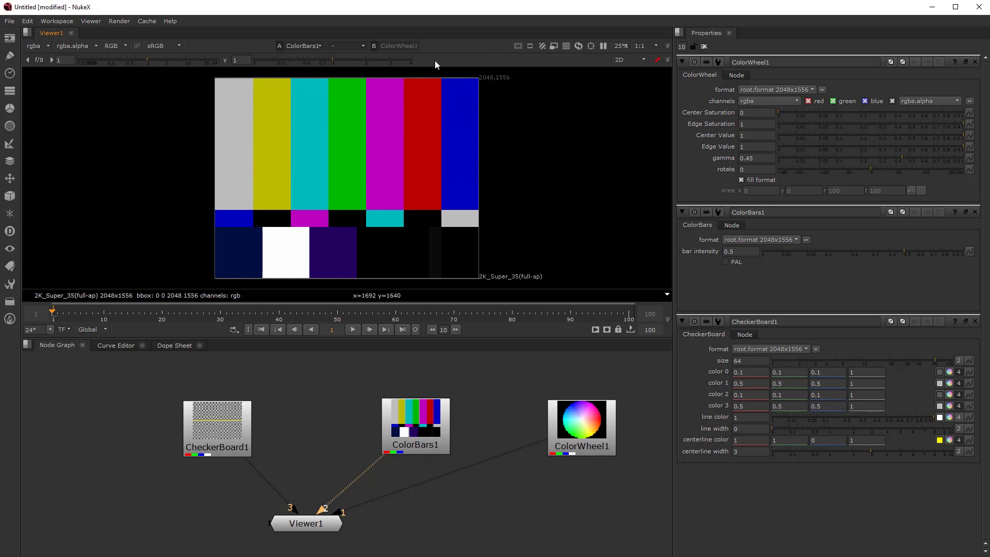
Step: Show the title safe guide over the colour bars and hide it again
click(519, 46)
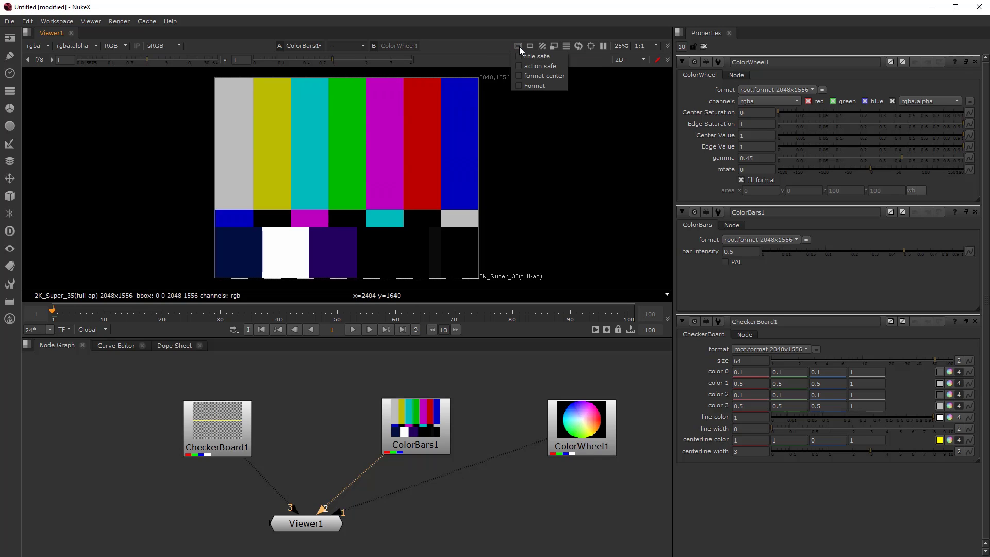
click(547, 64)
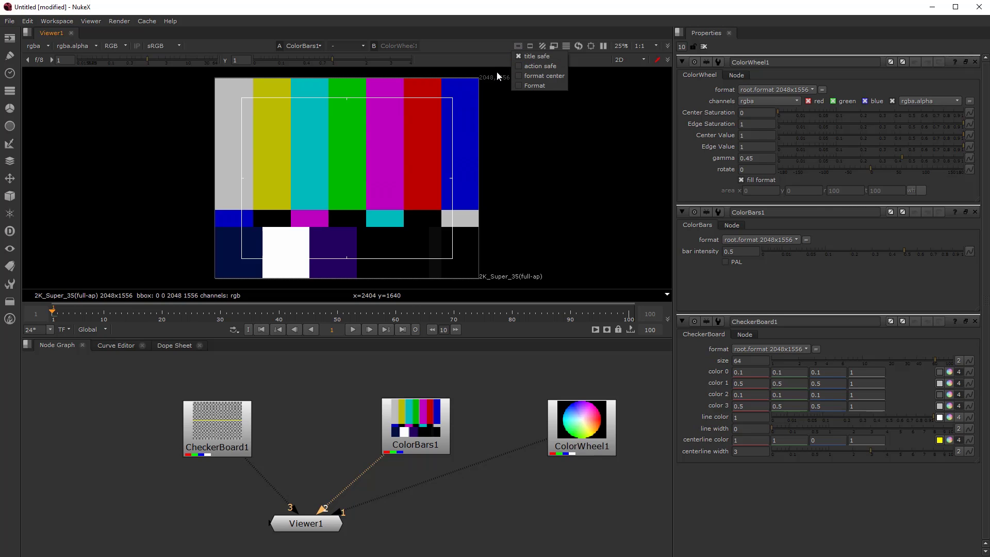
click(521, 56)
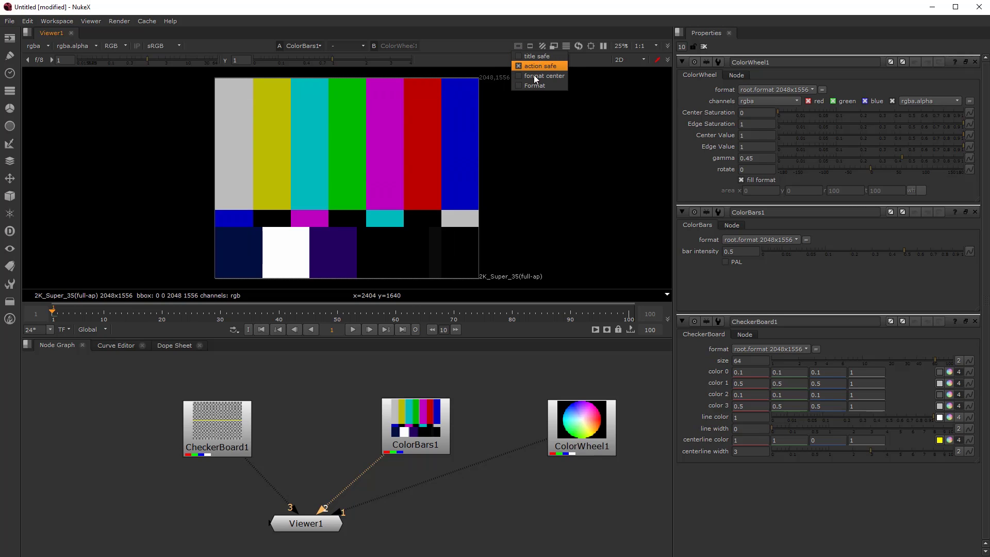
click(524, 13)
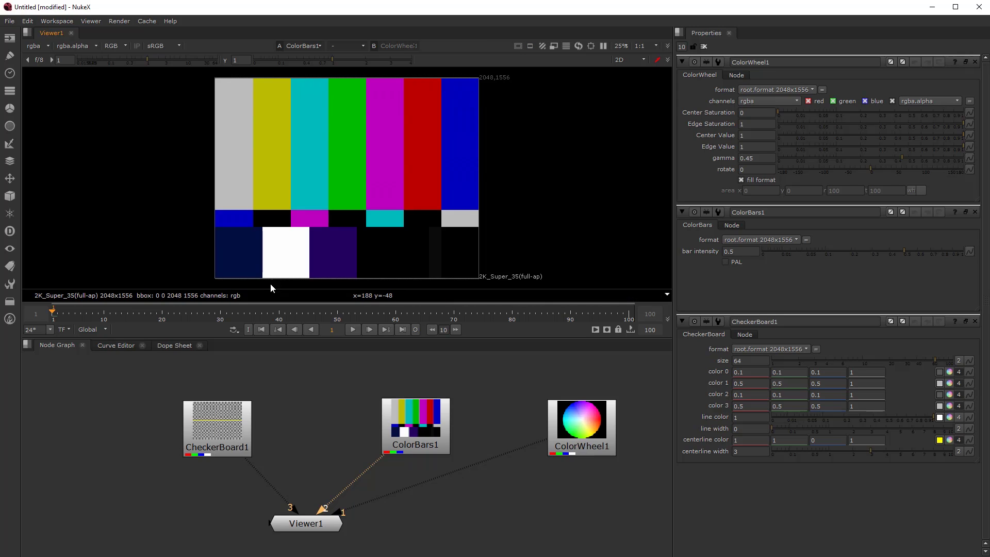
Step: Test the viewer's exposure warning with a raised gain, then reset the gain and return to no warnings
click(543, 48)
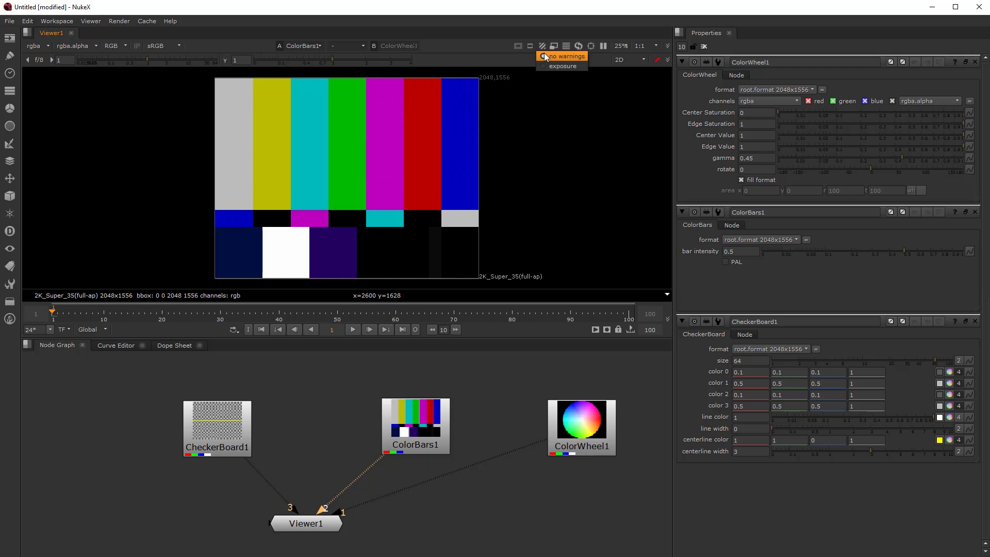
click(556, 65)
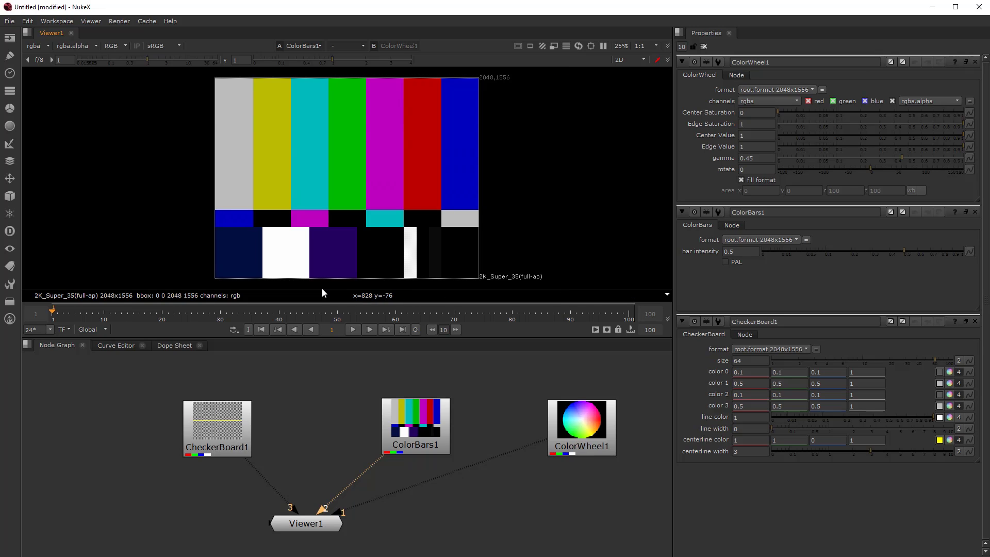
drag(152, 57, 196, 58)
click(47, 58)
click(544, 45)
click(552, 56)
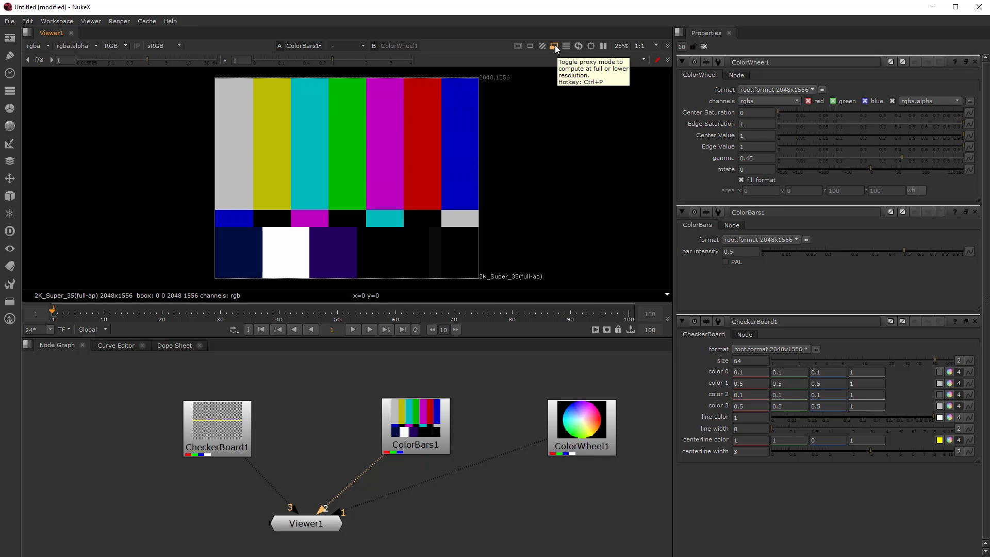
Step: Turn on proxy mode, inspect the colour bars close up and from afar, and turn proxy mode off
click(555, 45)
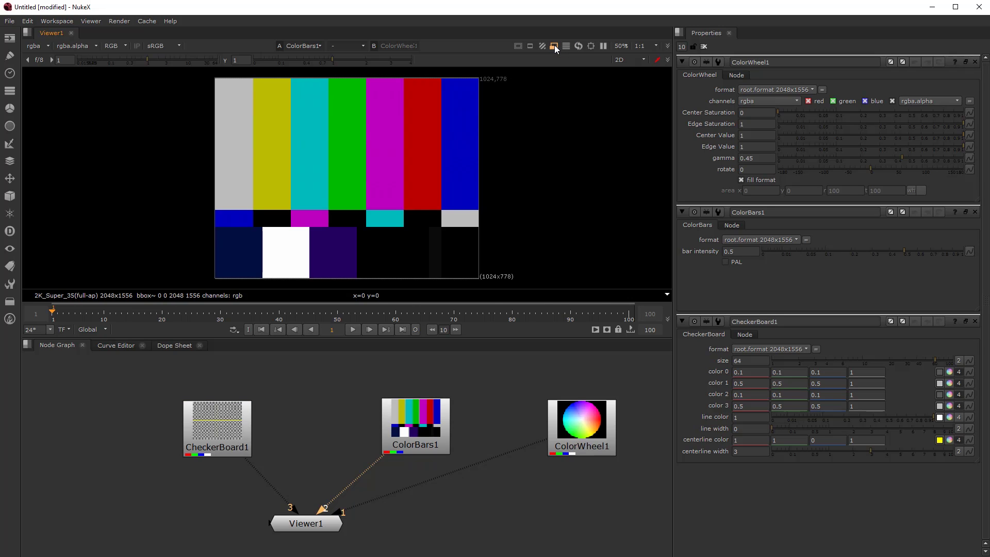
scroll(416, 218, up, 5)
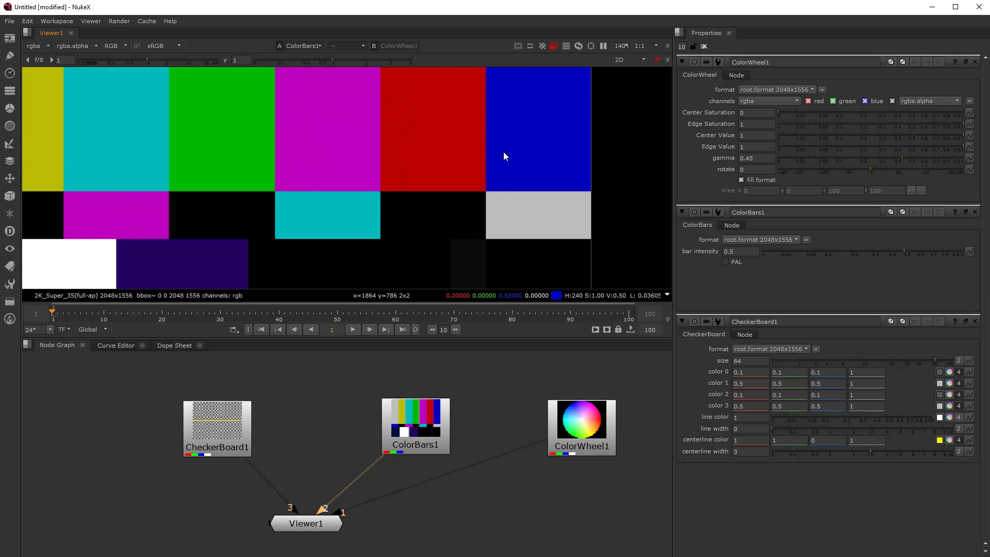
scroll(499, 231, up, 6)
scroll(522, 206, down, 11)
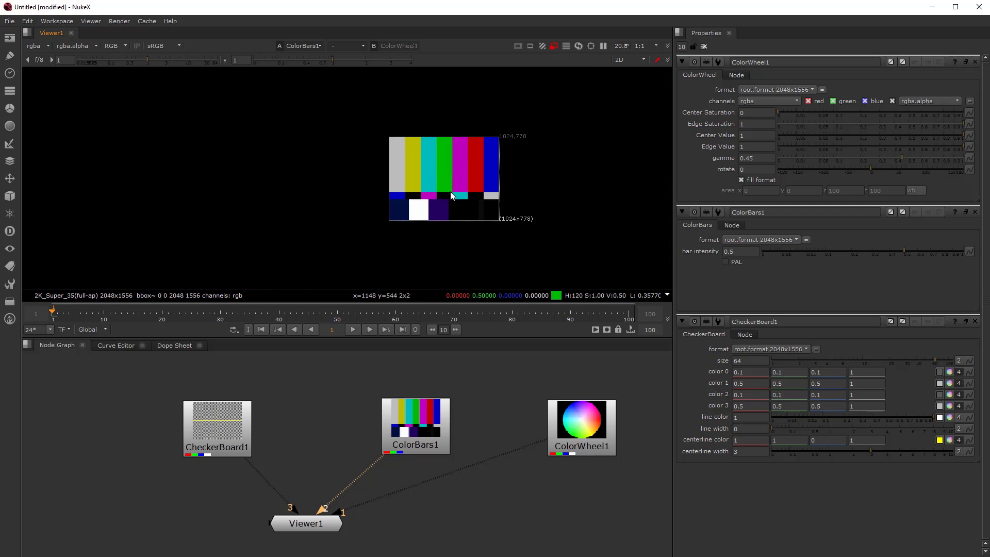
scroll(450, 191, up, 2)
click(555, 46)
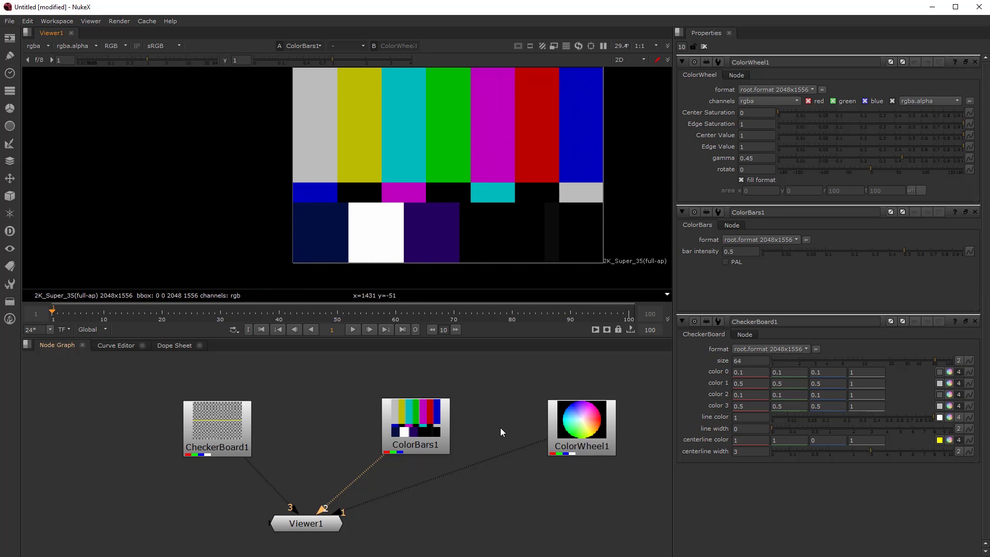
Step: View ColorWheel1 through viewer input 1 and examine the individual pixels along the wheel's red edge
click(579, 435)
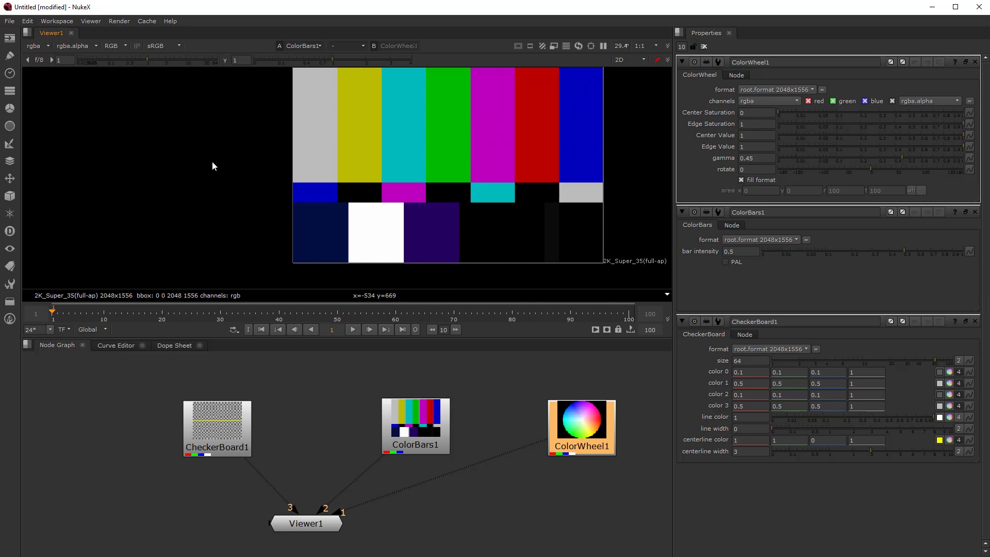
key(1)
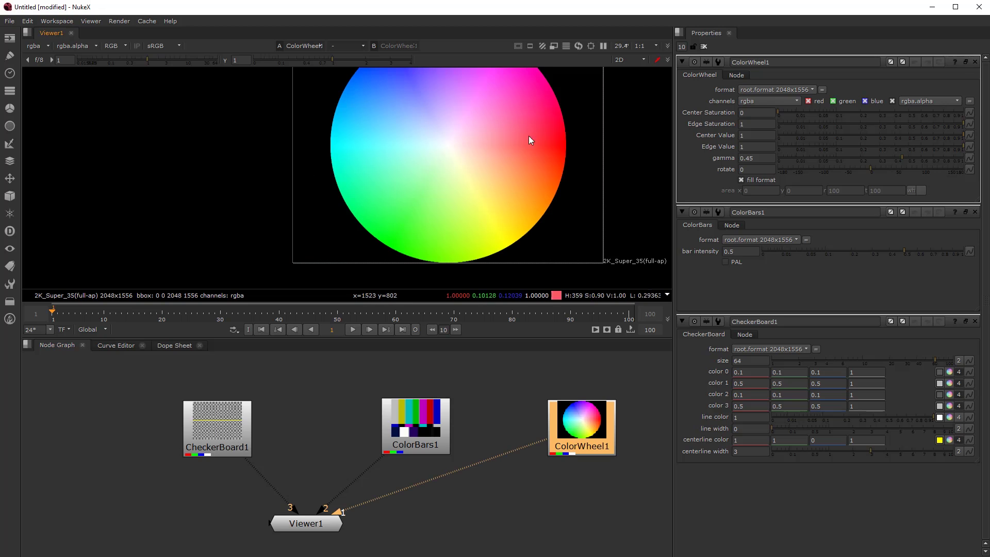
scroll(580, 93, up, 10)
scroll(565, 121, up, 7)
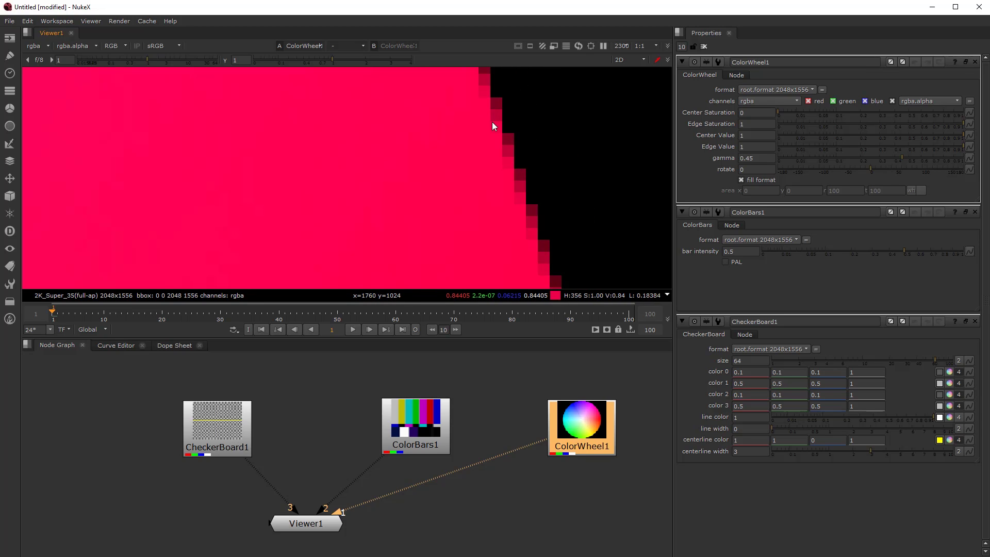
scroll(533, 187, up, 2)
scroll(532, 181, down, 5)
scroll(532, 179, up, 4)
scroll(531, 178, down, 2)
scroll(531, 178, up, 2)
click(656, 45)
click(656, 45)
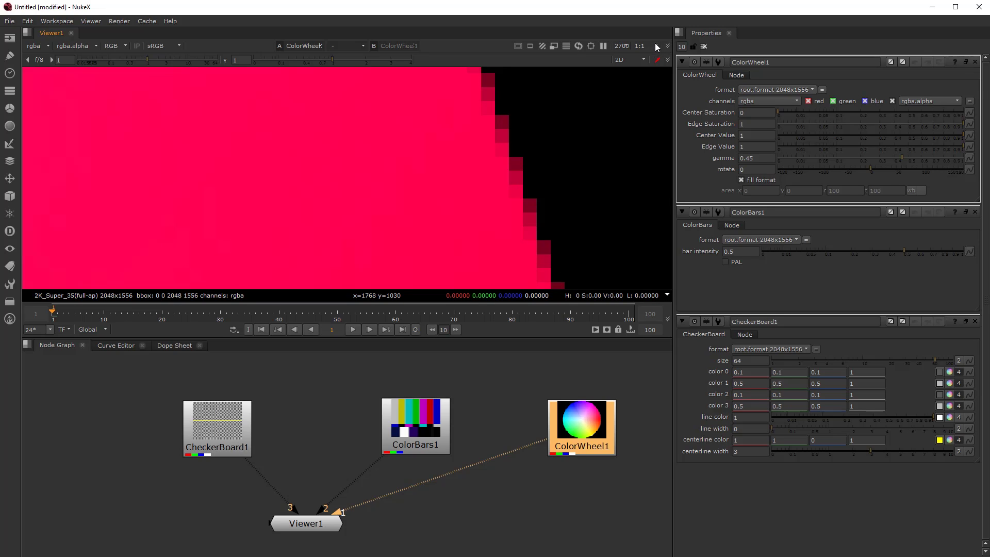
Step: Toggle proxy mode on, off and on again to compare the wheel's edge at both resolutions
click(554, 47)
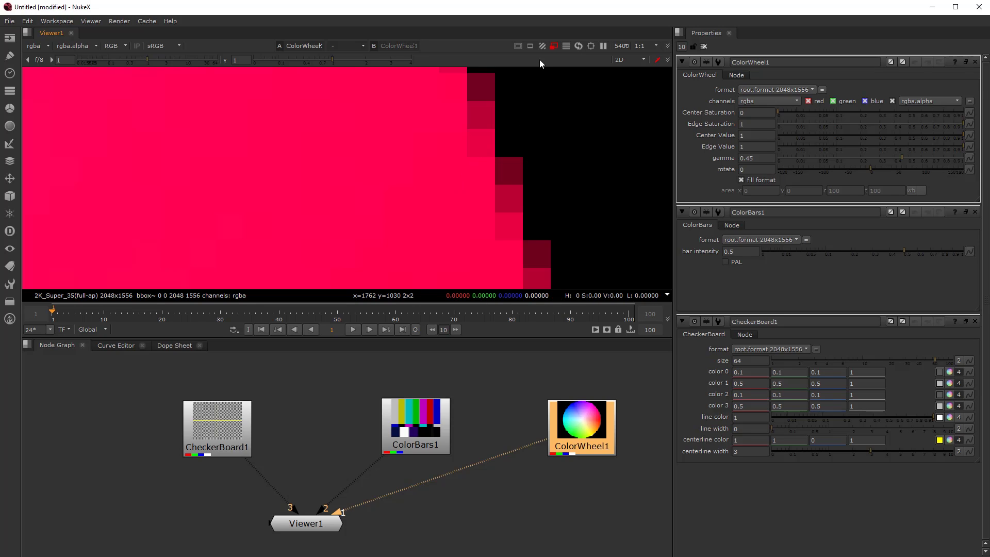
click(554, 46)
click(552, 45)
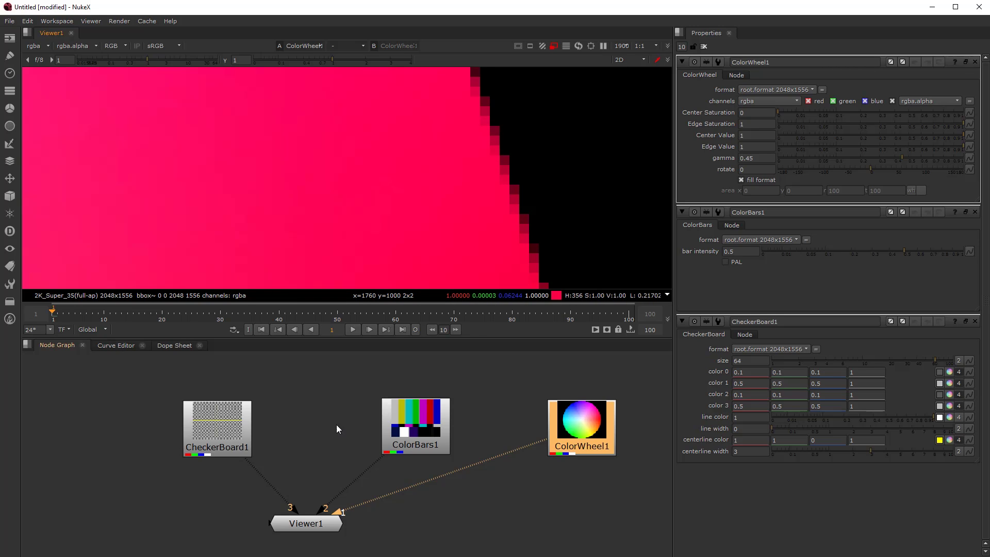
Step: Open the project settings, set the proxy scale to 0.1, and toggle proxy mode off and on to compare
click(317, 419)
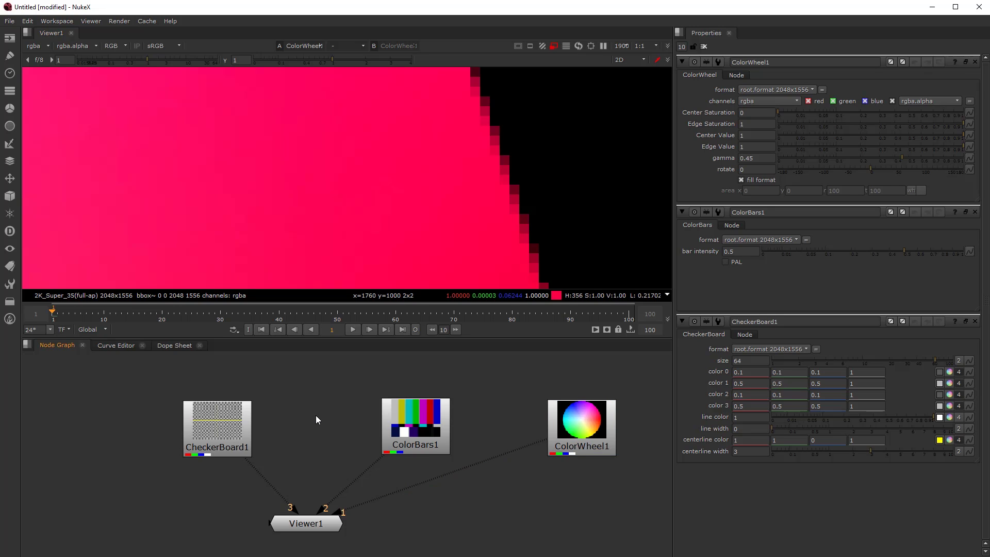
key(s)
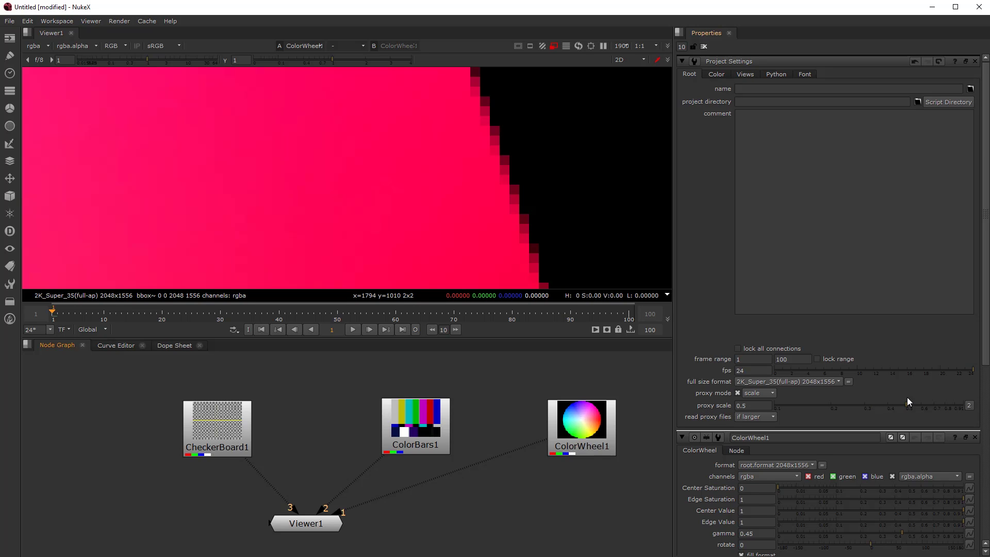
click(744, 406)
text(1)
key(Return)
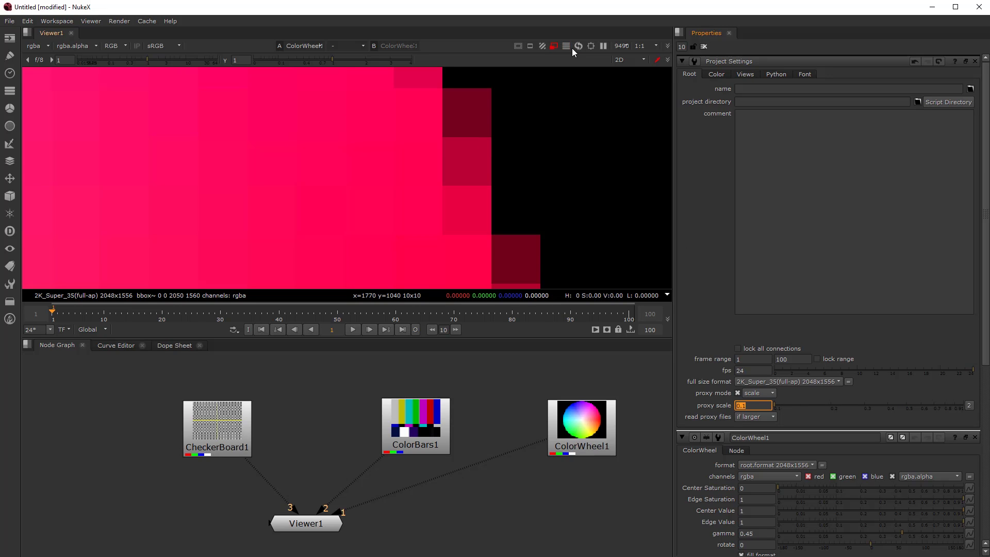
click(553, 46)
click(553, 46)
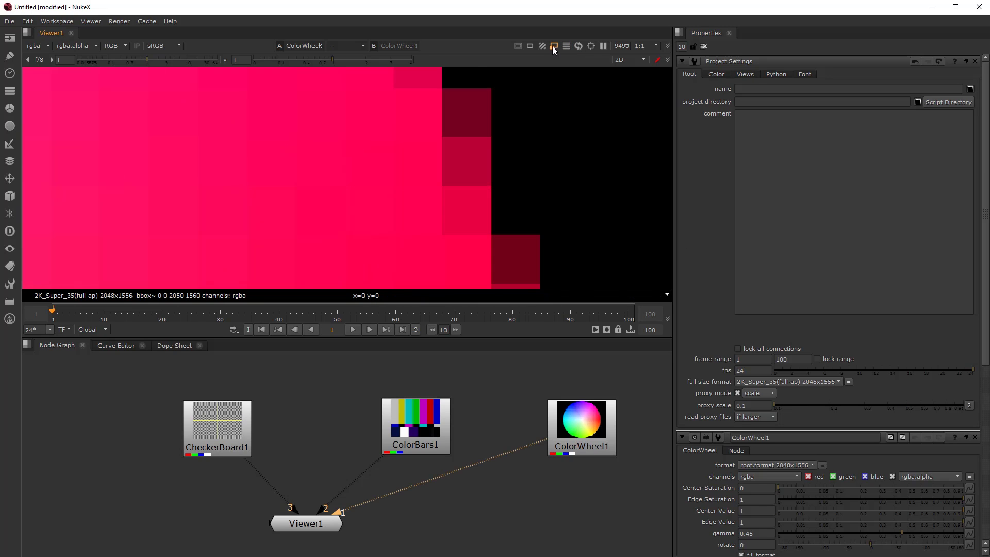
Step: Raise the proxy scale to 0.5 and set it to 0.75
drag(785, 404, 907, 406)
double_click(769, 405)
text(.7)
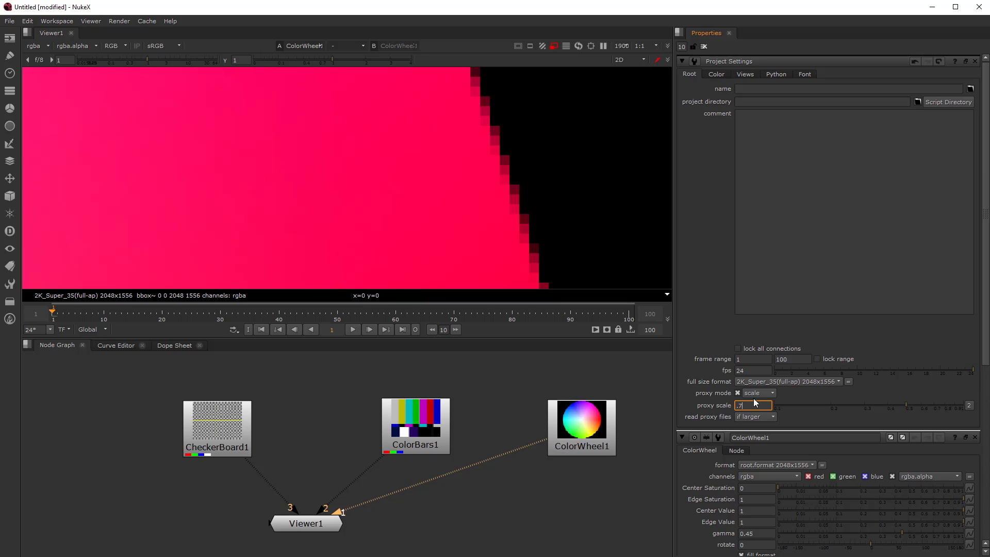
text(5)
click(751, 371)
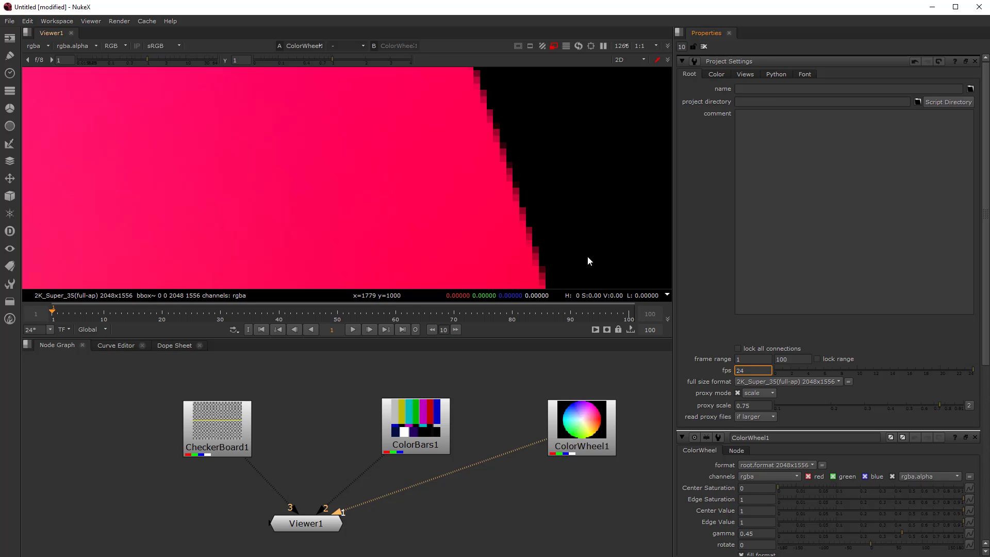
Step: Turn proxy mode off and open the properties of ColorBars1 and CheckerBoard1
click(553, 46)
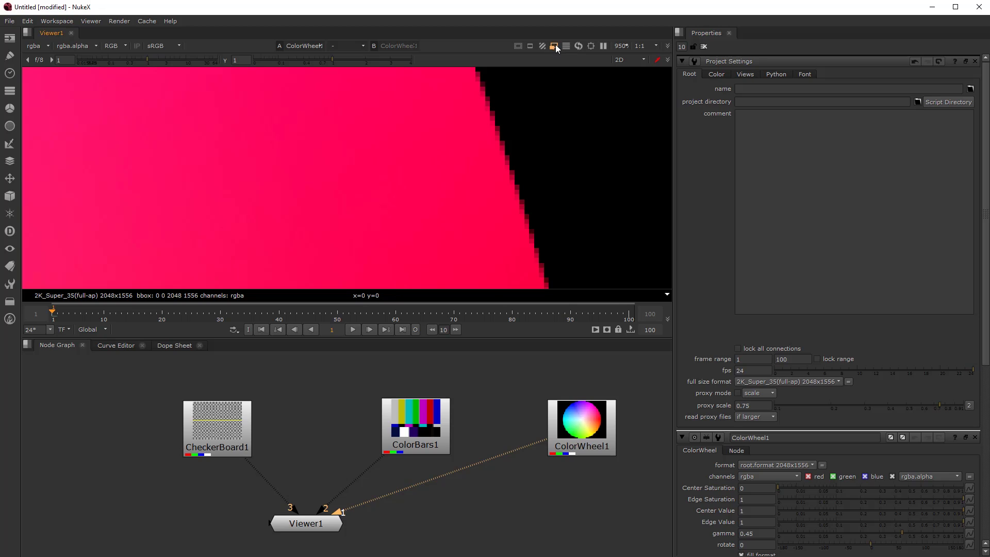
click(426, 435)
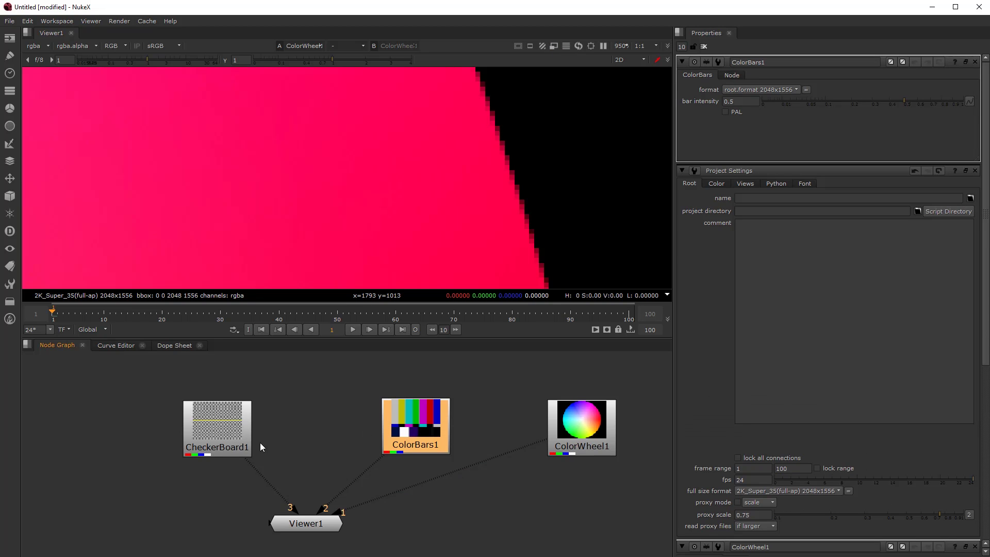
click(220, 443)
scroll(829, 234, down, 2)
scroll(801, 278, up, 2)
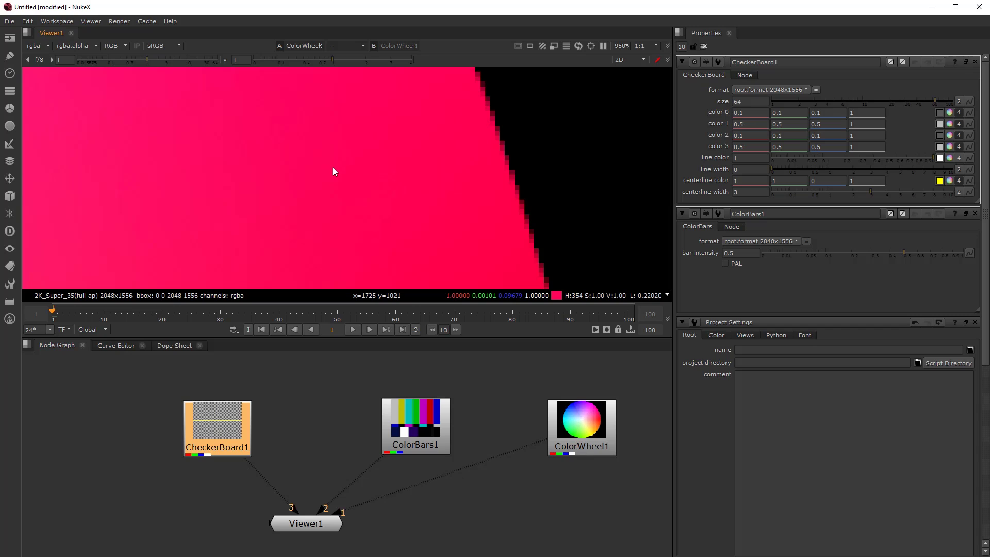
Step: View CheckerBoard1 through viewer input 3 and get a closer look at its squares
key(3)
scroll(341, 165, down, 4)
scroll(354, 149, up, 2)
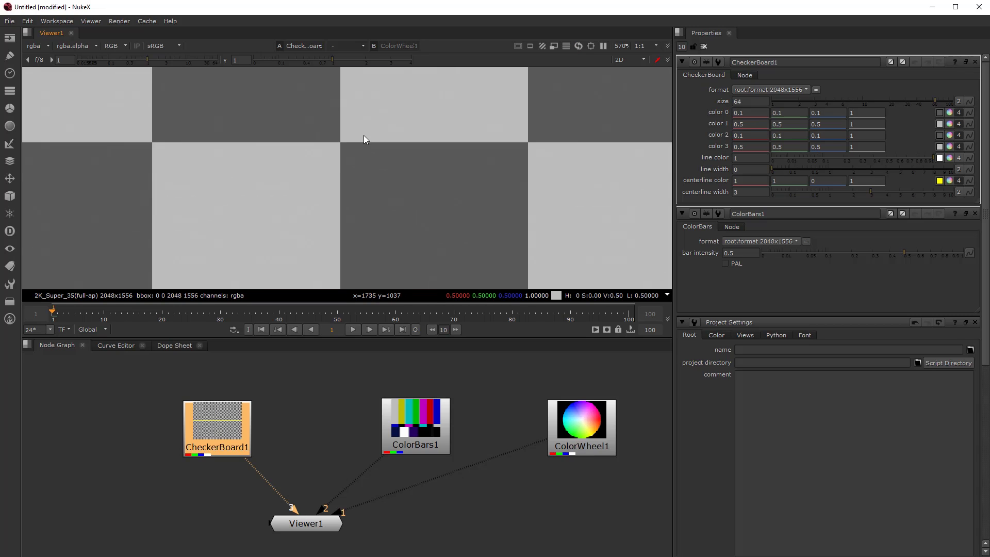
middle_drag(364, 137, 369, 176)
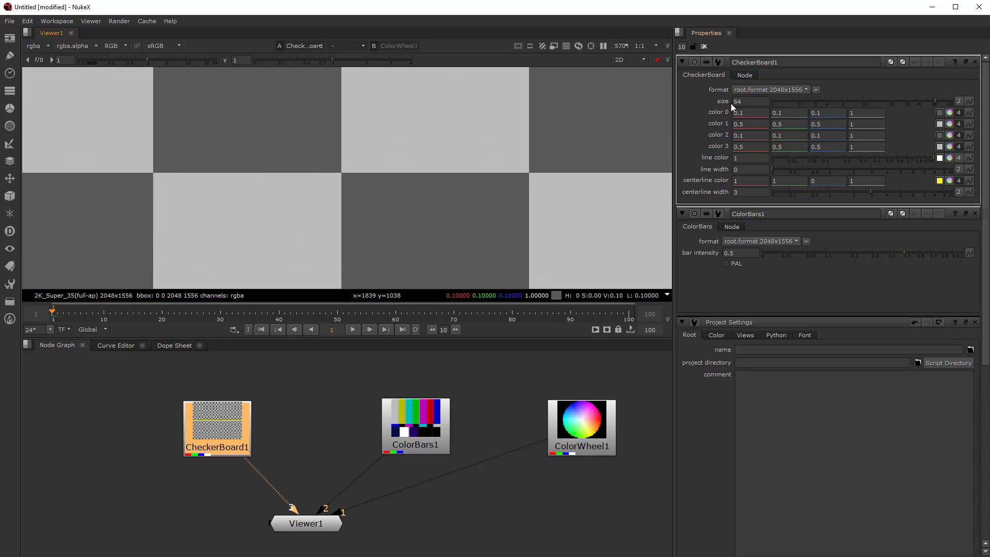
Step: Reduce the checkerboard's size to 14.8 and inspect the finer pattern up close and as a whole frame
drag(924, 102, 877, 101)
scroll(454, 169, down, 10)
scroll(440, 172, up, 8)
scroll(313, 206, down, 4)
scroll(305, 205, up, 6)
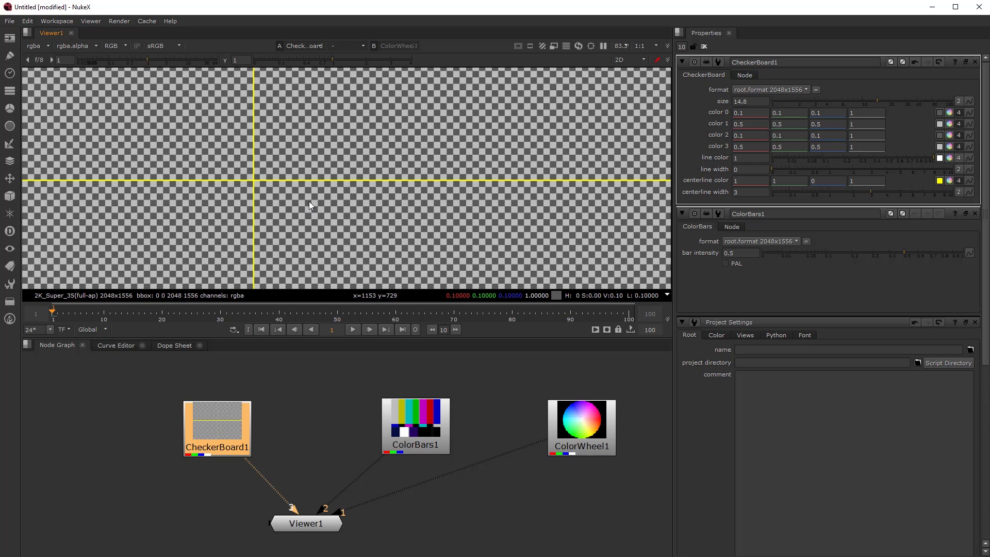
key(f)
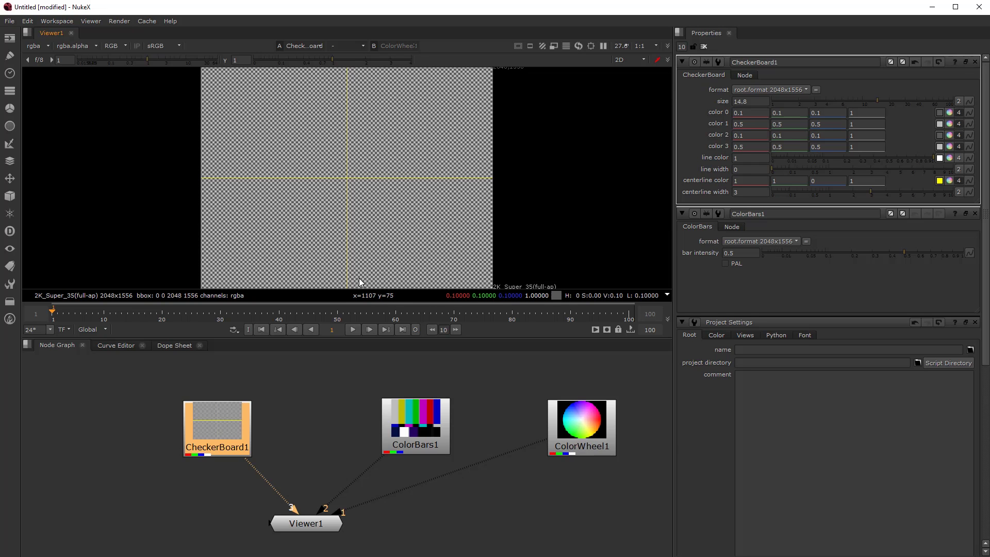
key(minus)
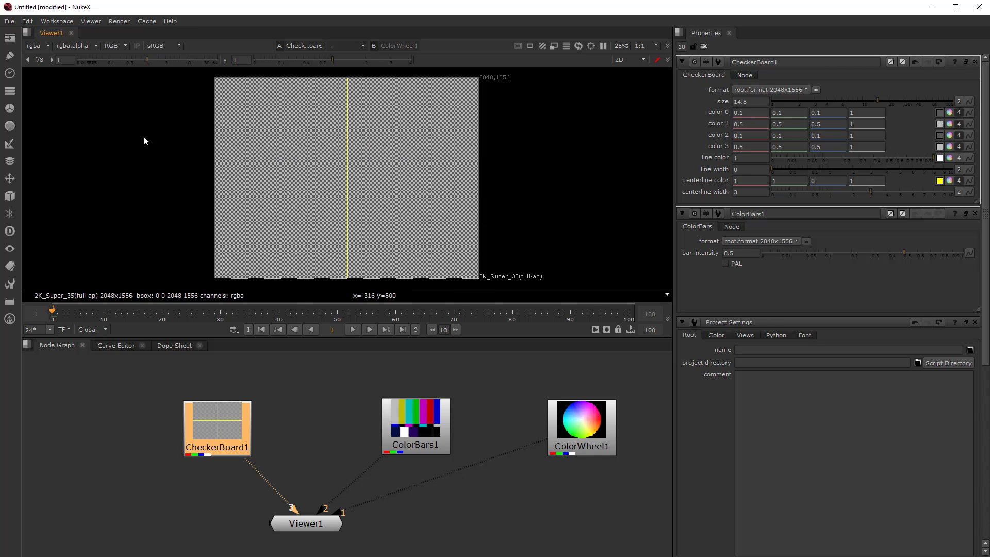
Step: Set the checkerboard's size to 100 and raise the red channel of color 0 to 0.85
drag(870, 100, 973, 105)
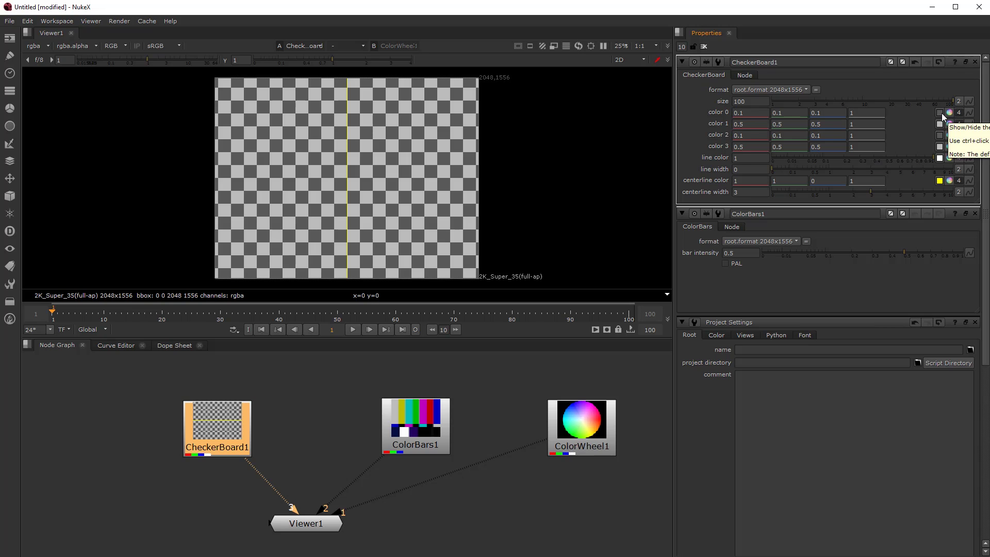
click(950, 113)
drag(893, 127, 921, 123)
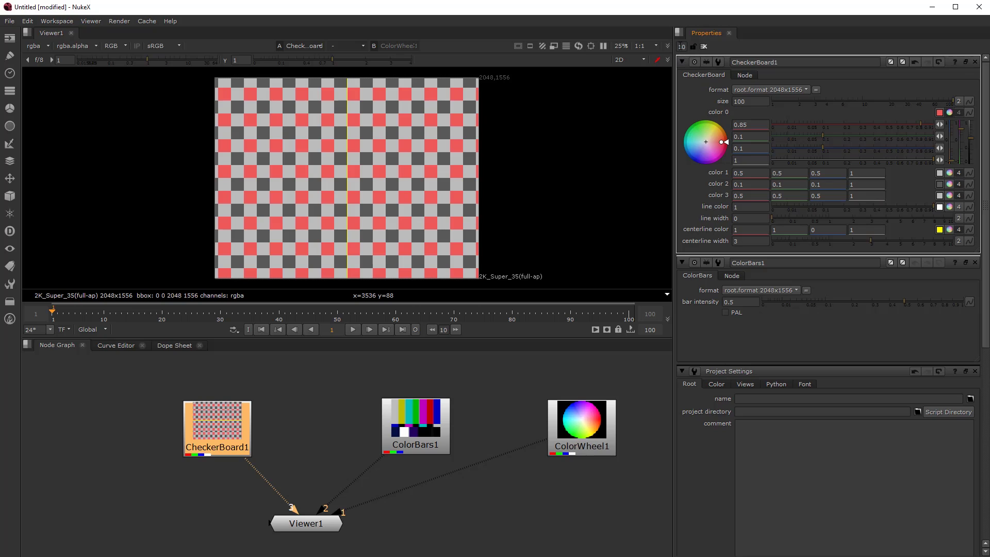
Step: Limit the number of open node property panels to 1
click(682, 47)
double_click(682, 46)
text(1)
key(Return)
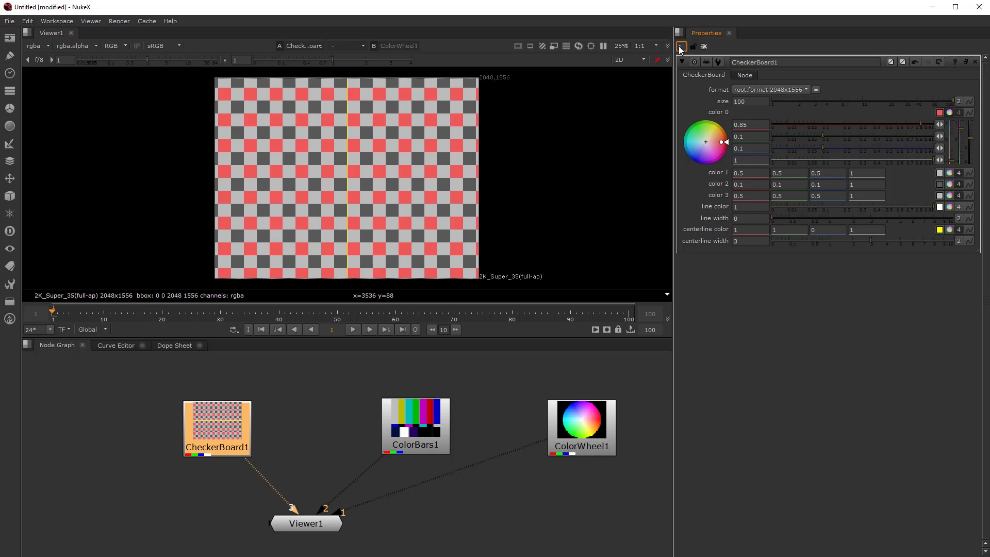
Step: Open the properties of ColorBars1, CheckerBoard1 and ColorWheel1 one after another to check the single-panel limit
click(415, 423)
double_click(415, 423)
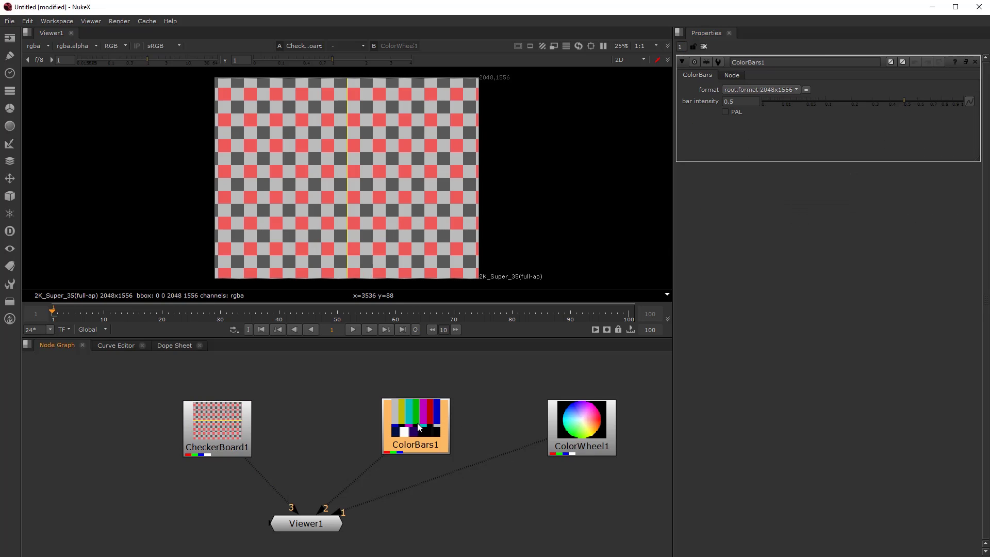
double_click(230, 434)
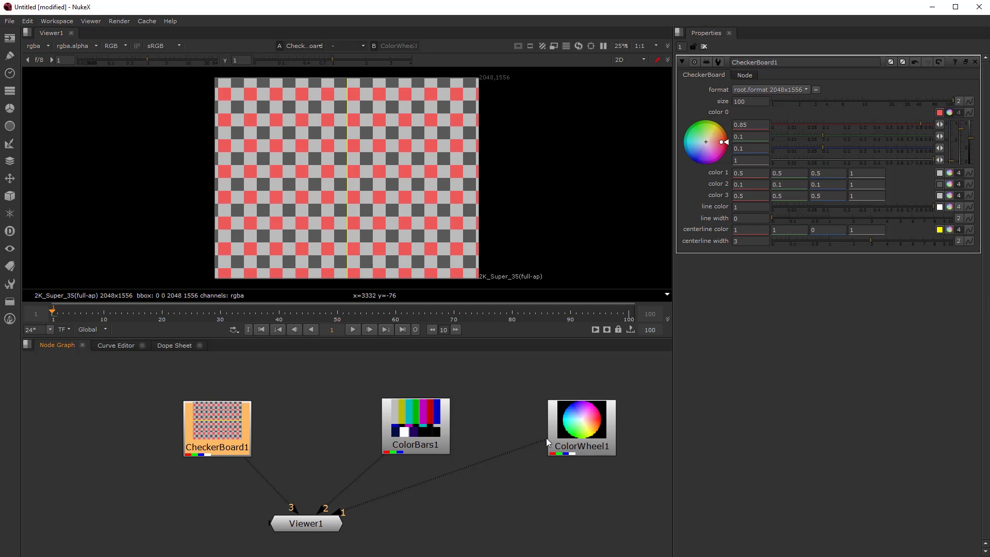
double_click(593, 420)
click(450, 424)
double_click(449, 424)
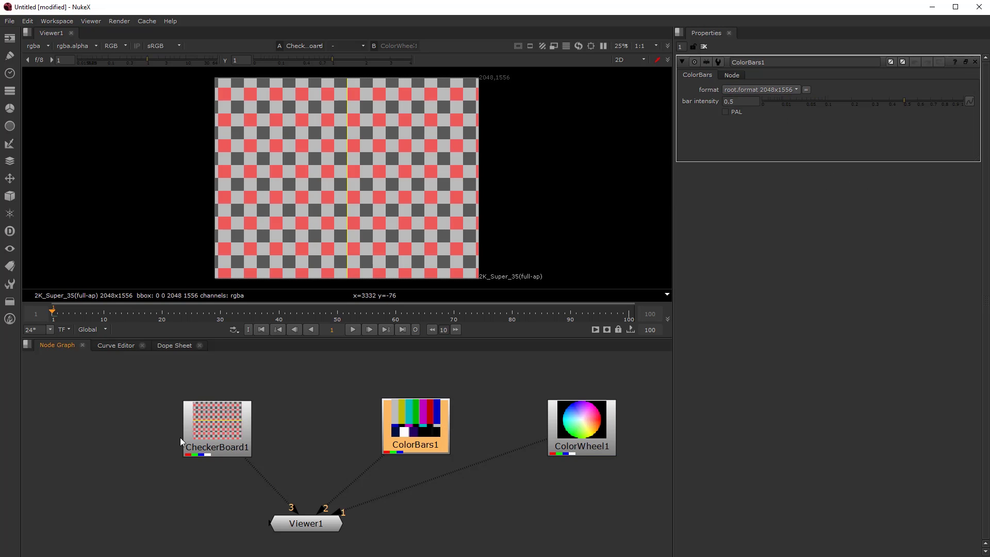
double_click(213, 427)
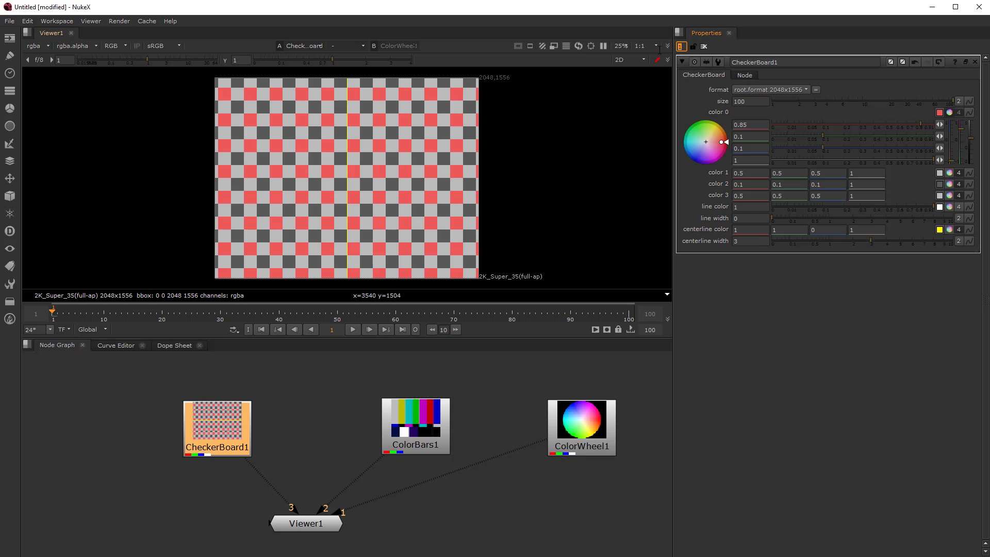
Step: Raise the open property panel limit to 3 and open ColorBars1, CheckerBoard1 and ColorWheel1 together
double_click(435, 419)
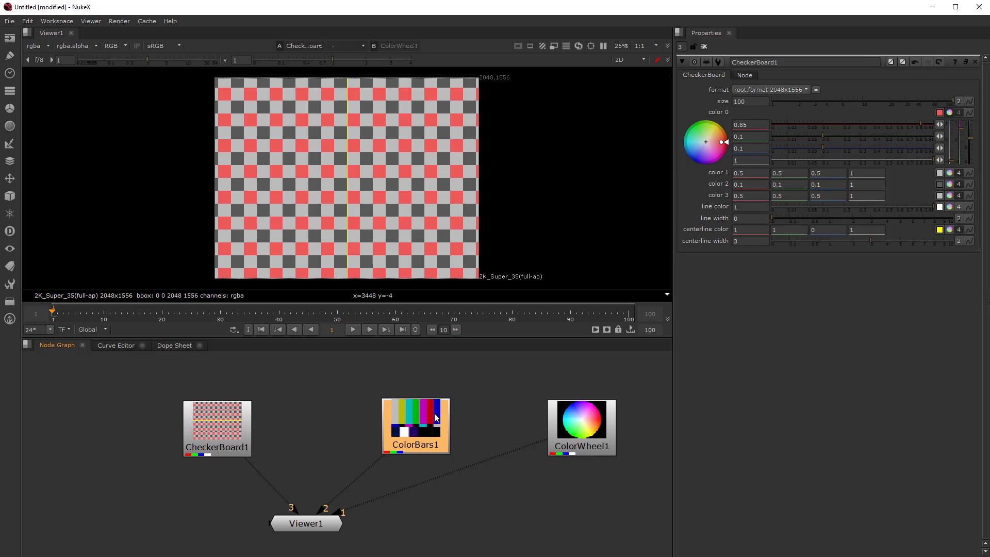
double_click(214, 419)
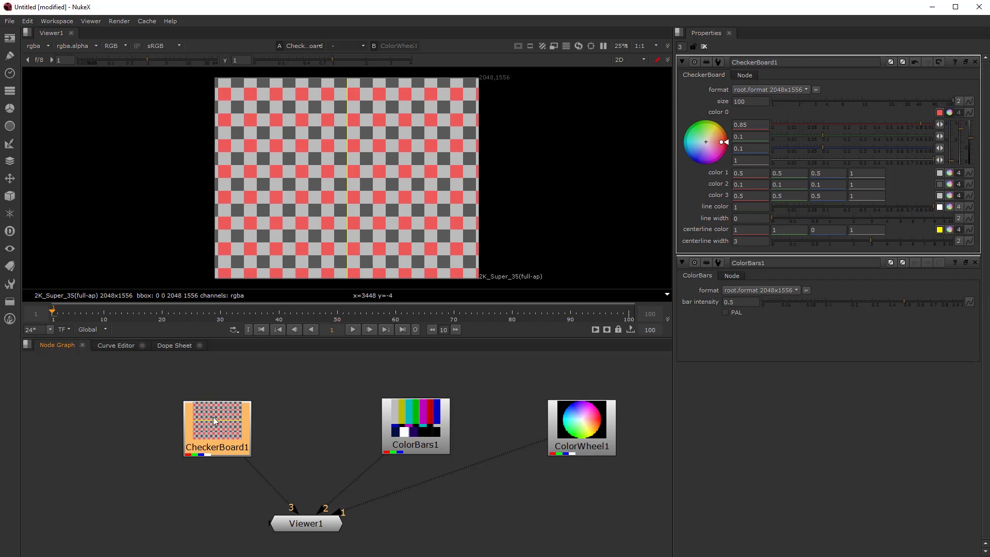
double_click(613, 425)
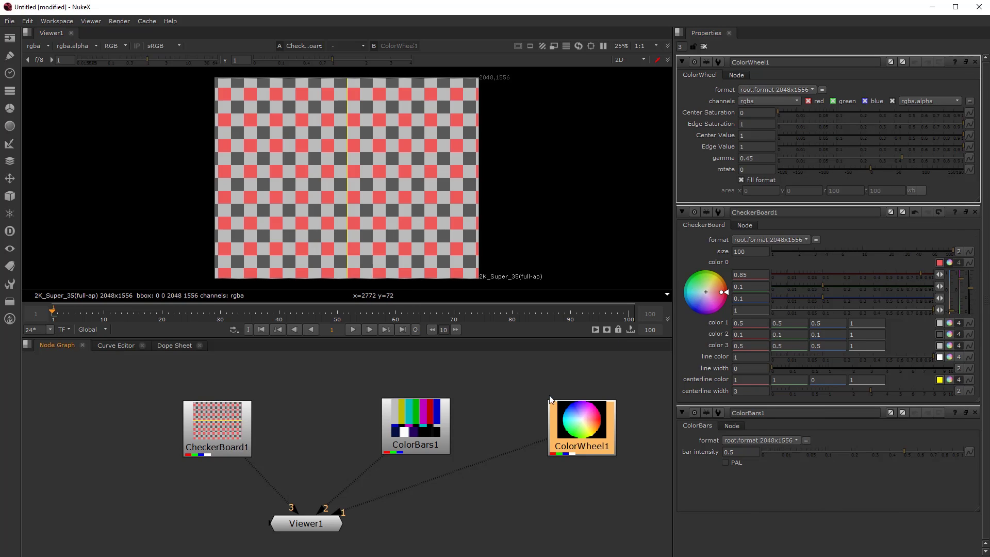
Step: Set the open property panel limit back to 1 and deselect the nodes
drag(685, 47, 647, 48)
text(1)
click(335, 413)
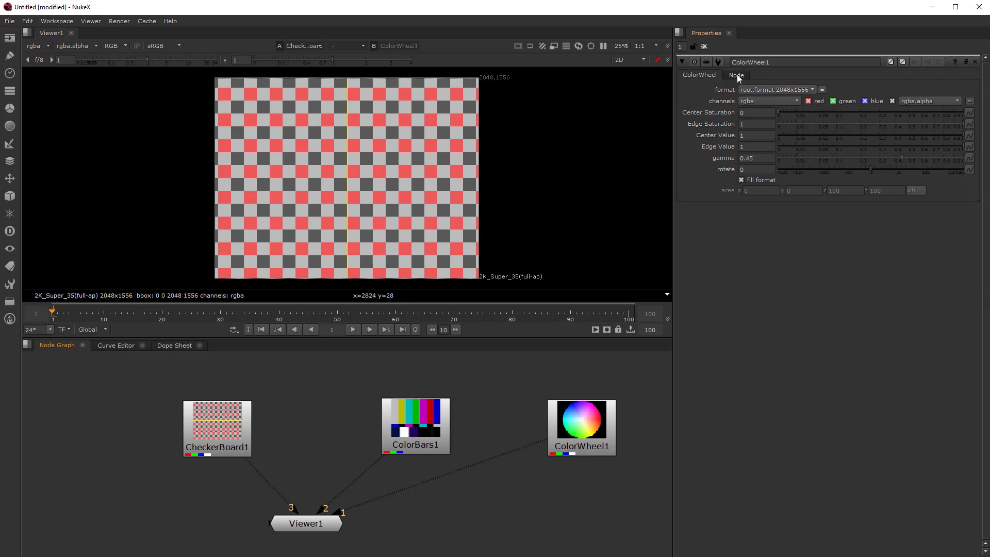
Step: Set ColorWheel1's Center Value to 0.305 and Center Saturation to 0.355 while viewing it through input 1
click(763, 198)
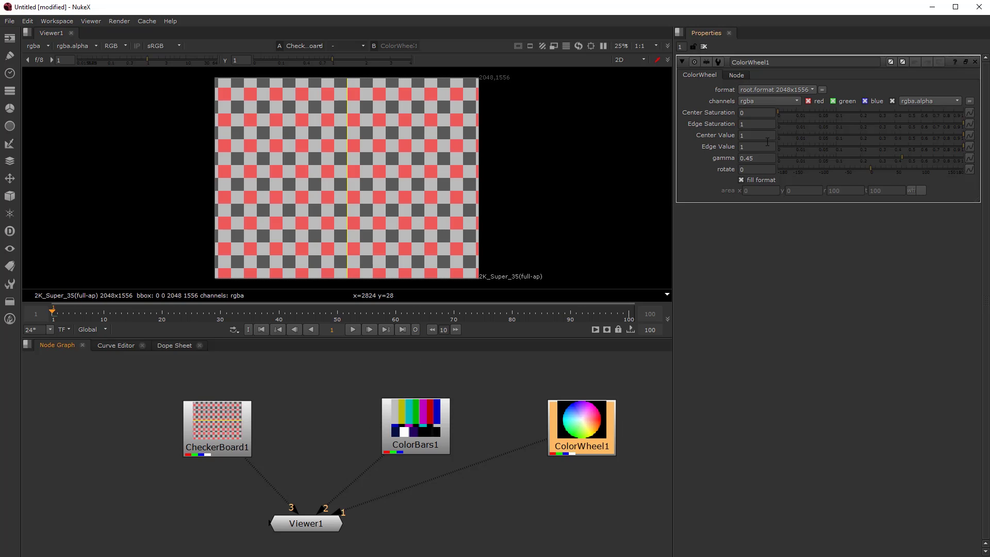
drag(823, 133, 880, 133)
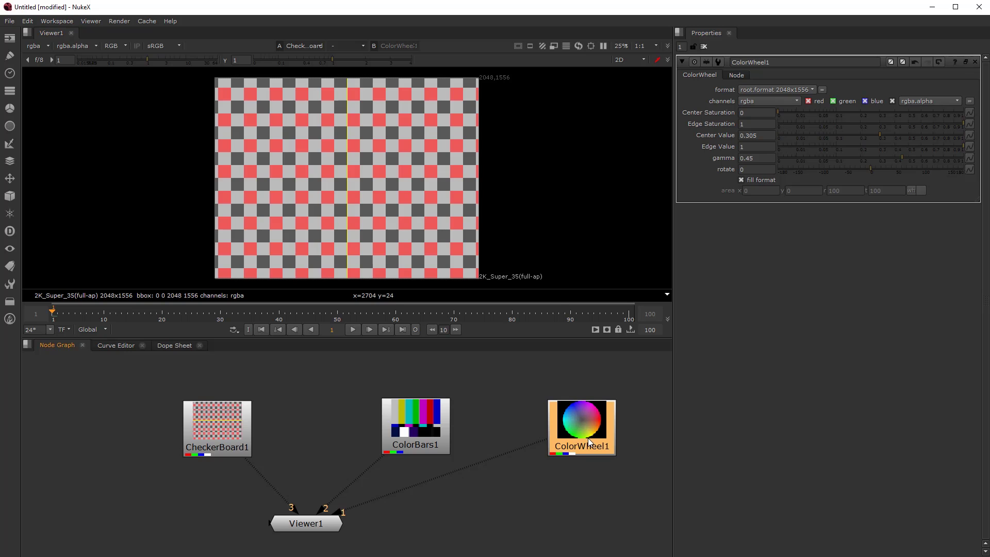
key(1)
drag(828, 124, 964, 124)
drag(825, 112, 888, 114)
Step: Move Viewer1 beneath ColorBars1 in the node graph
scroll(266, 515, down, 3)
scroll(266, 515, up, 1)
drag(266, 513, 316, 496)
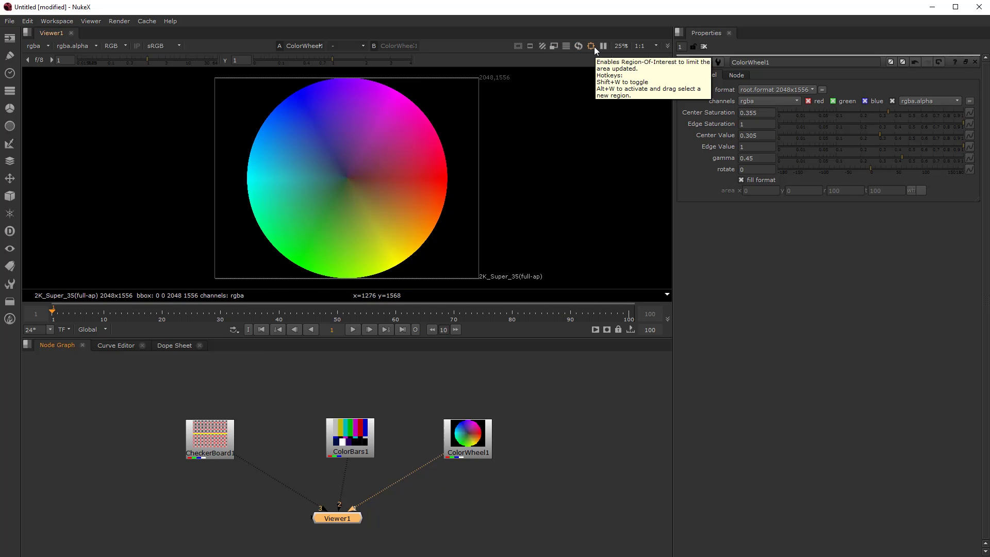
Step: Lower the viewer's display resolution to 1:2 and 1:4 while examining the pixels along the wheel's magenta edge
key(equal)
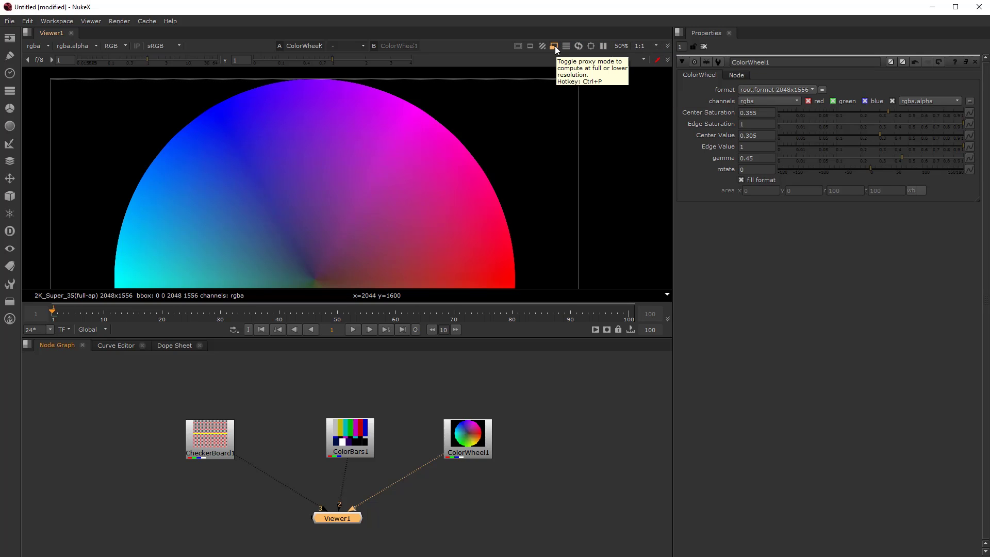
scroll(478, 149, up, 5)
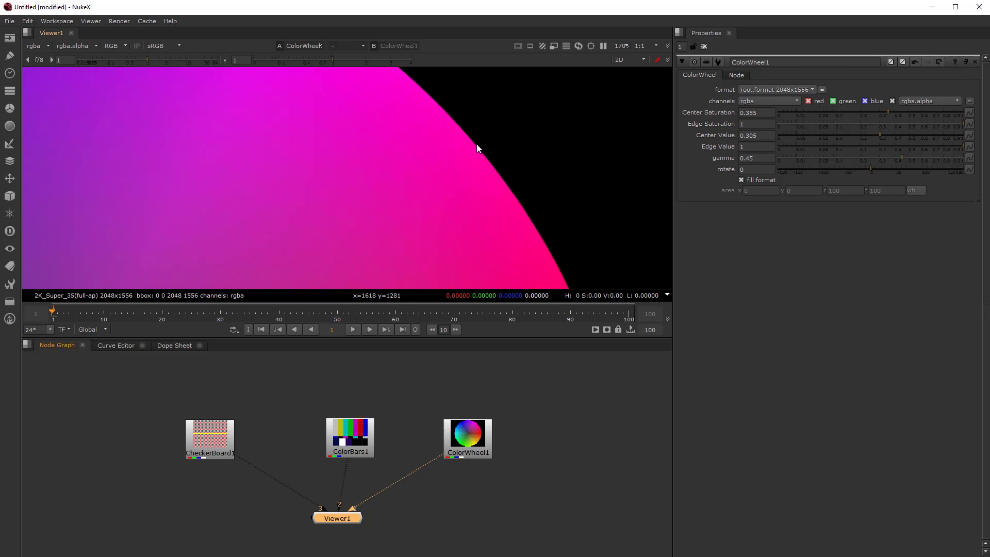
scroll(477, 148, up, 8)
click(657, 46)
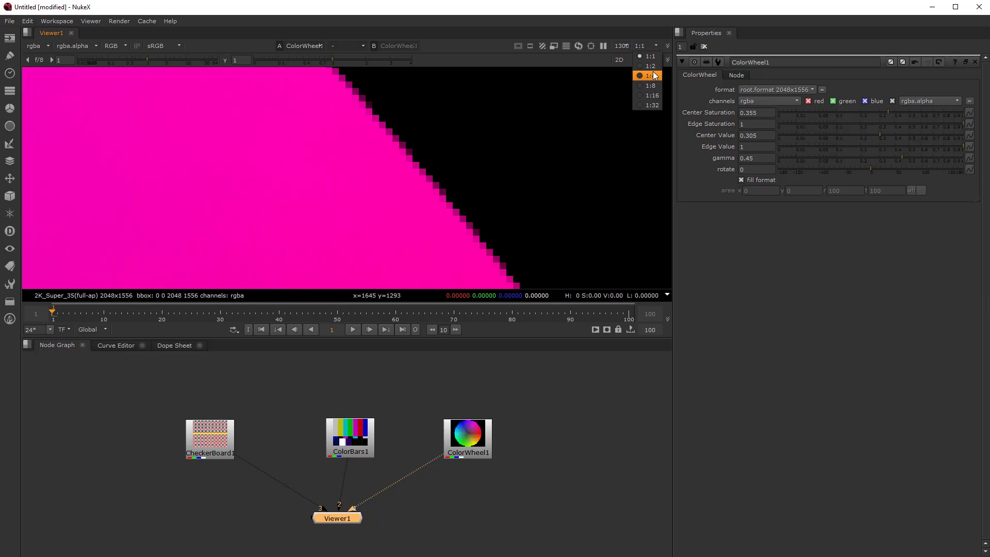
click(653, 74)
click(656, 45)
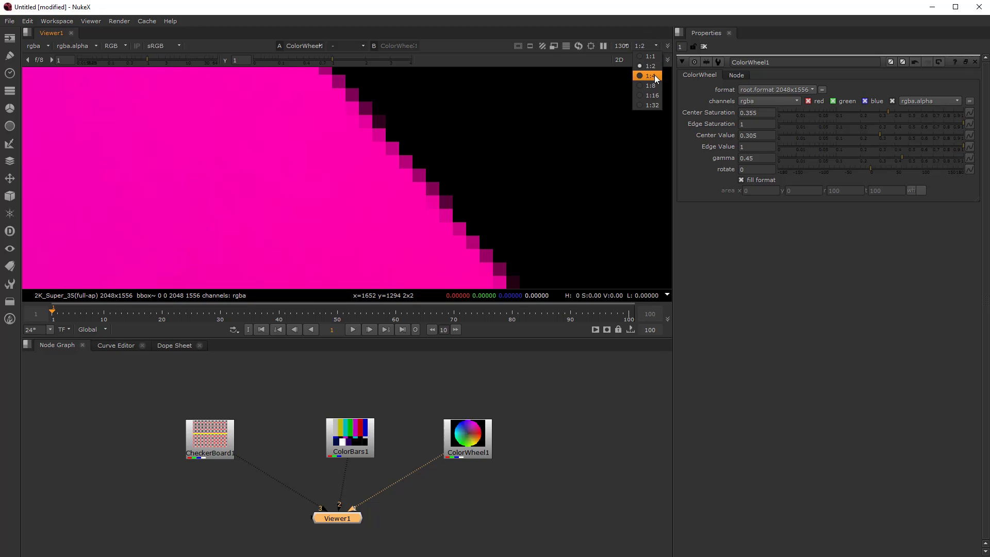
click(655, 75)
Step: Lower the viewer's display resolution to 1:32 and toggle proxy mode on and off to compare the wheel
click(655, 46)
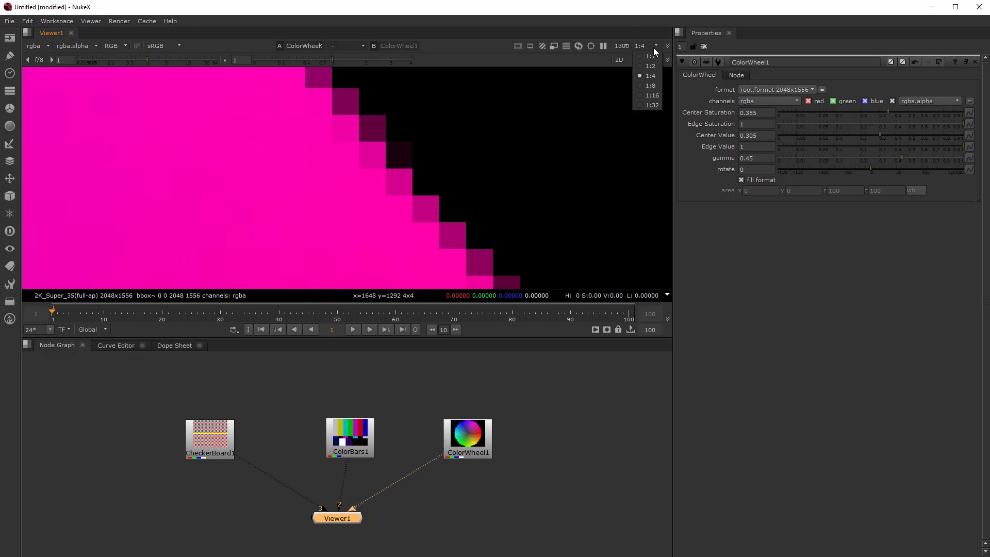
click(652, 105)
scroll(444, 187, down, 10)
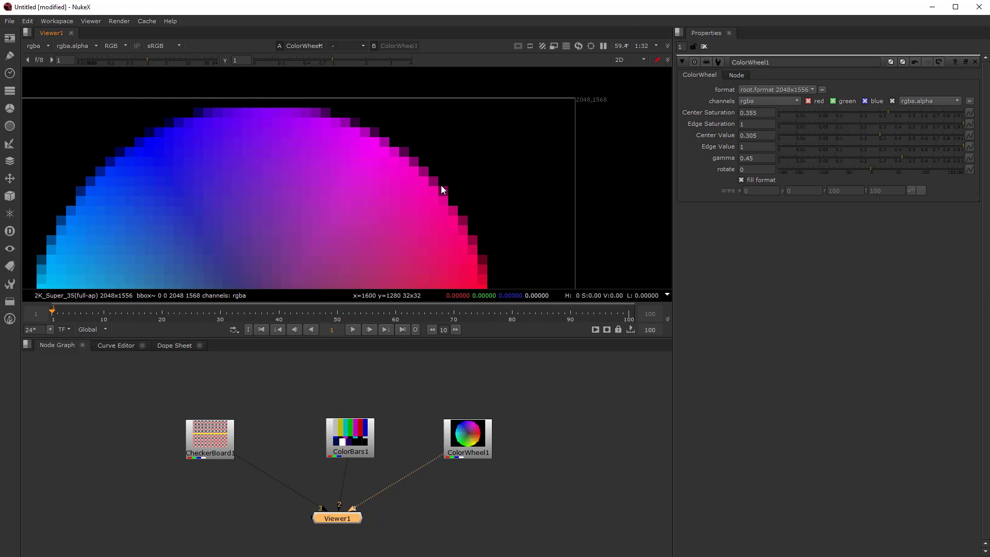
scroll(438, 190, down, 1)
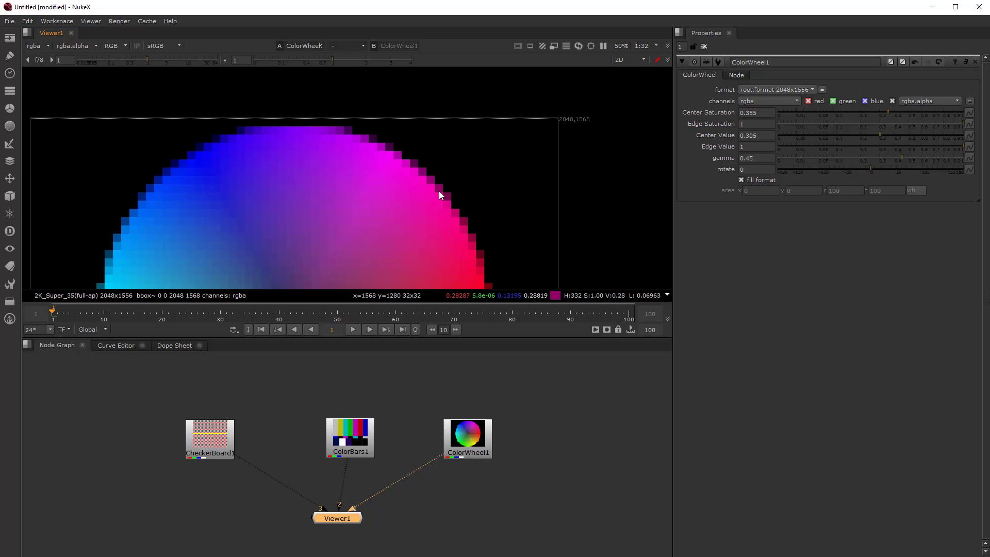
scroll(462, 230, up, 1)
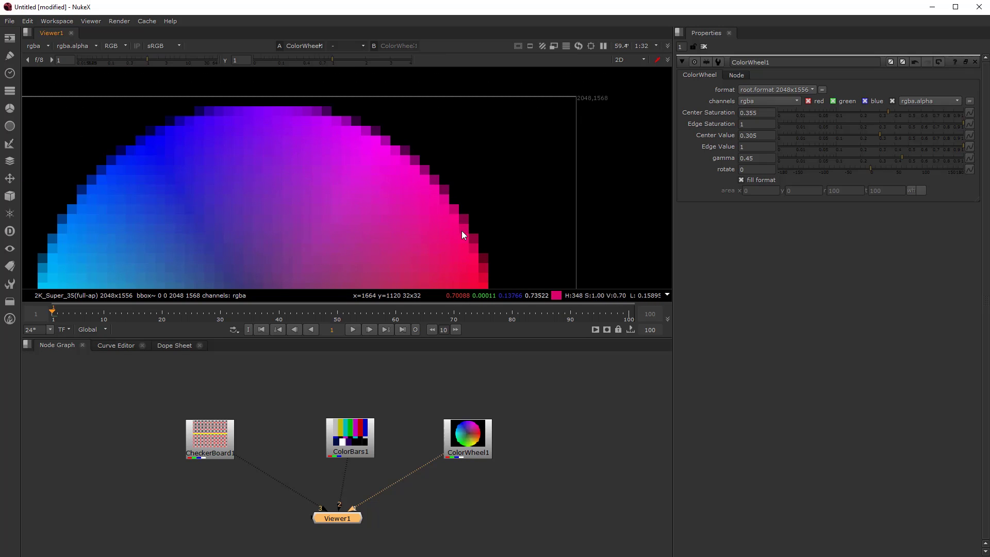
click(554, 46)
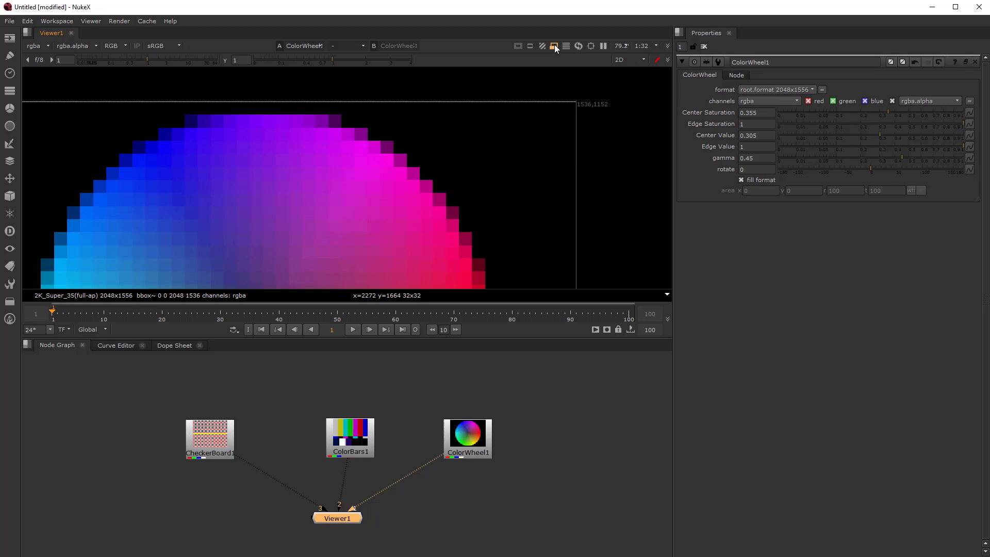
click(553, 45)
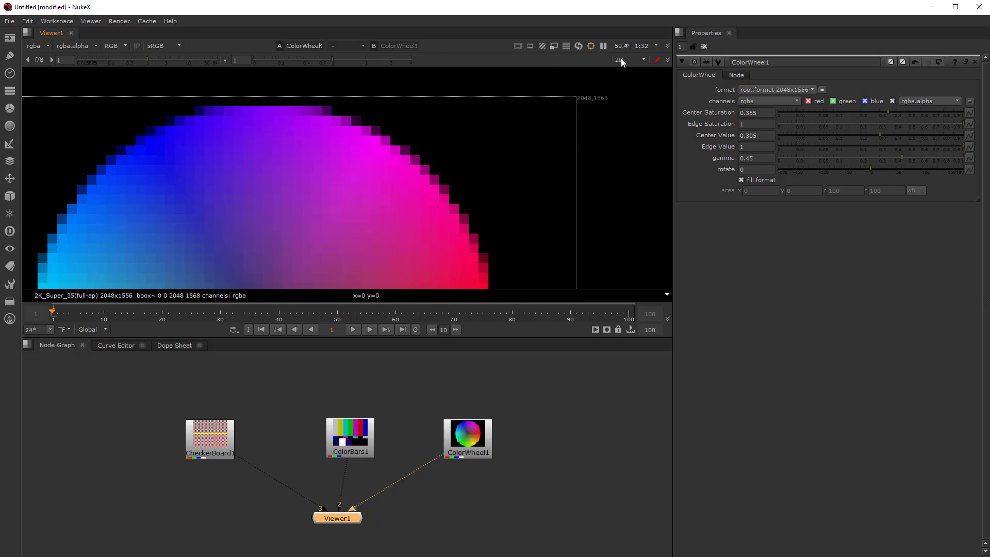
Step: Restore the viewer's display resolution to 1:1, compare it with 1:2, and return to 1:1
click(653, 46)
click(651, 57)
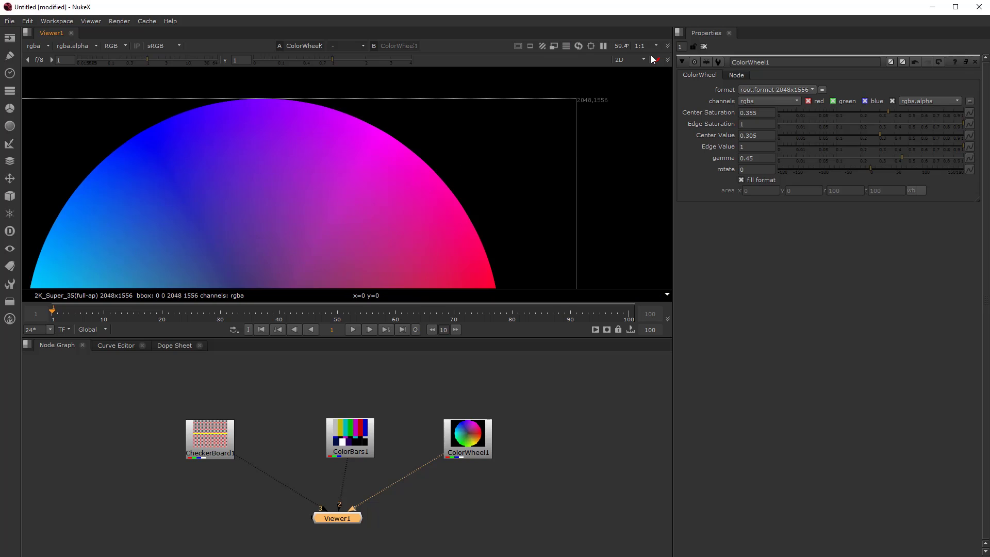
click(647, 45)
click(650, 66)
click(646, 45)
click(647, 58)
Step: Pause the viewer, raise its gain to 3.8 as a test, and reset the gain
click(603, 46)
drag(203, 61, 202, 64)
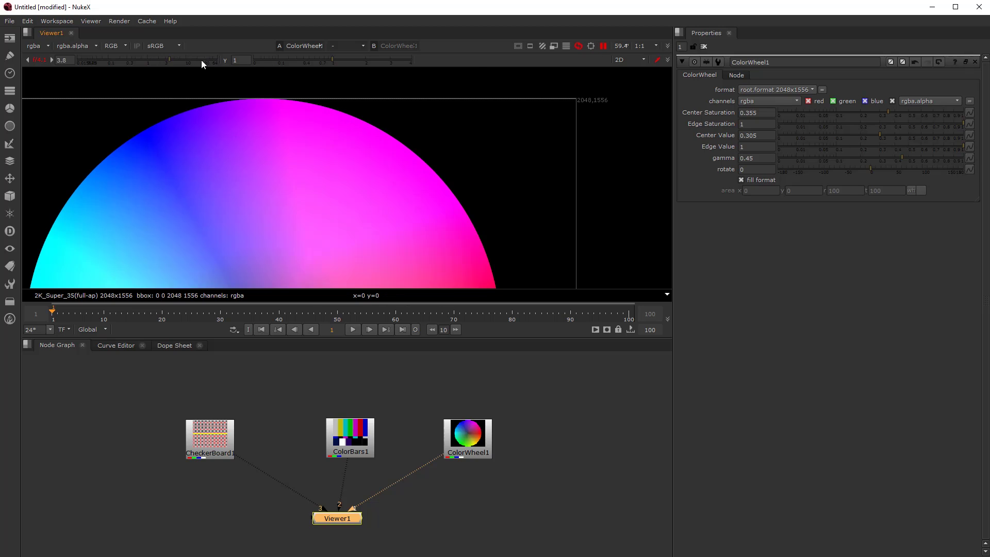
click(38, 62)
Step: Raise the viewer's gamma and lower it to 0
drag(333, 60, 402, 56)
click(412, 60)
drag(251, 60, 194, 60)
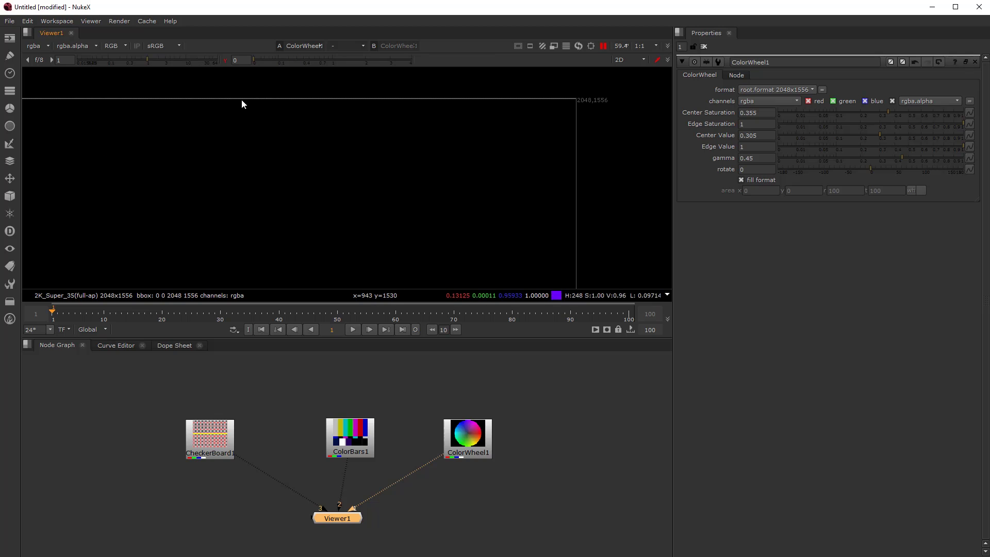
Step: Reset the viewer's gamma to 1
click(224, 60)
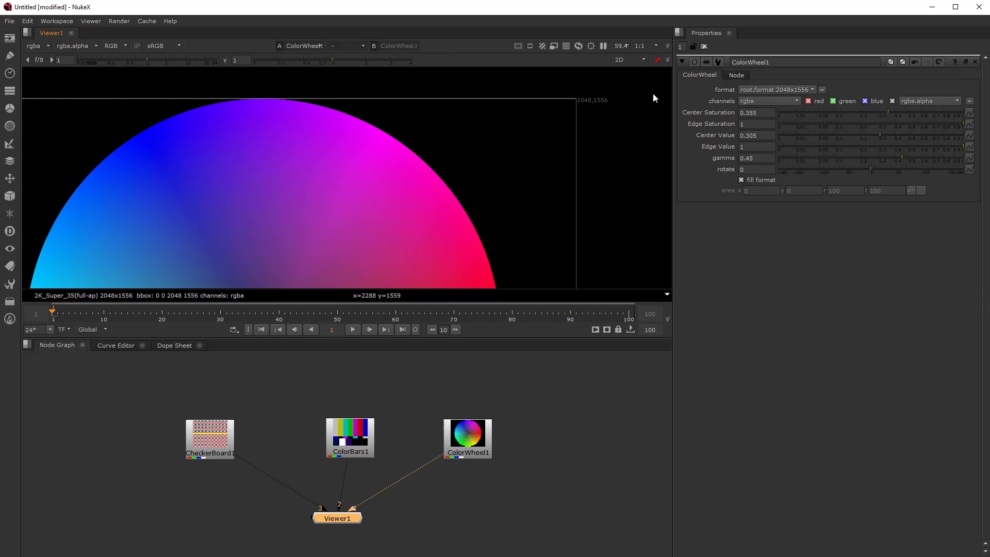
click(658, 61)
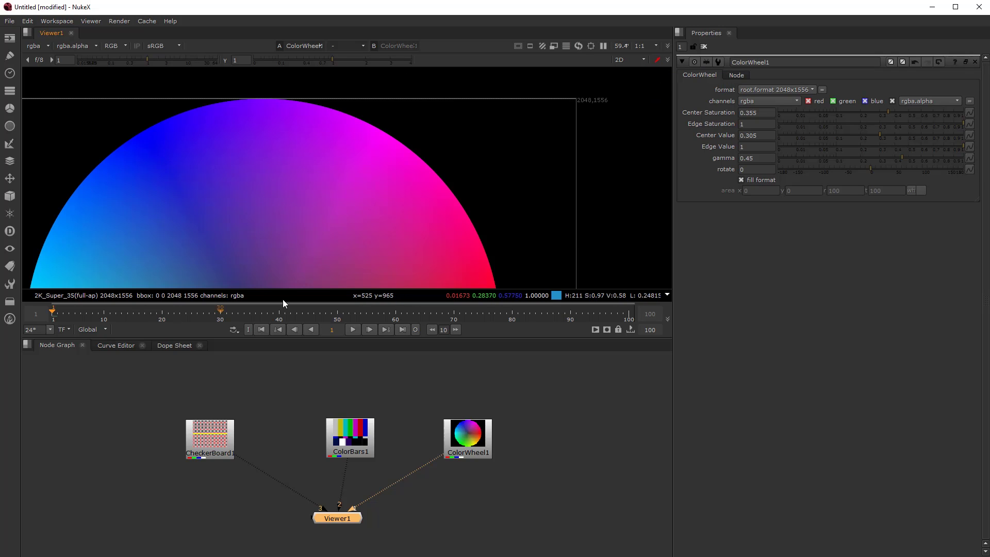
Step: Scrub back and forth through the timeline, play it briefly, and leave the playhead at frame 29
drag(86, 319, 116, 319)
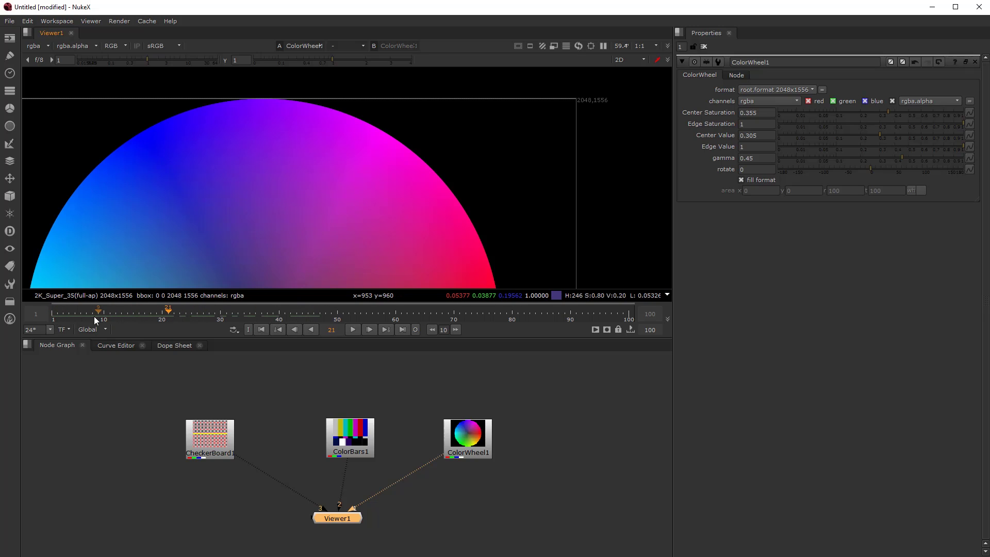
drag(131, 313, 80, 319)
drag(140, 312, 160, 330)
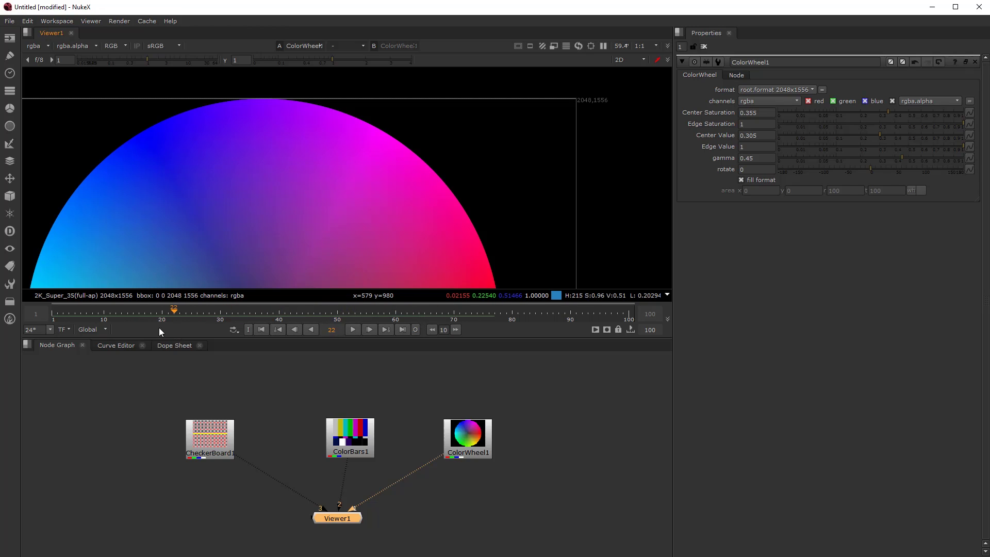
drag(416, 310, 330, 322)
click(353, 330)
click(414, 312)
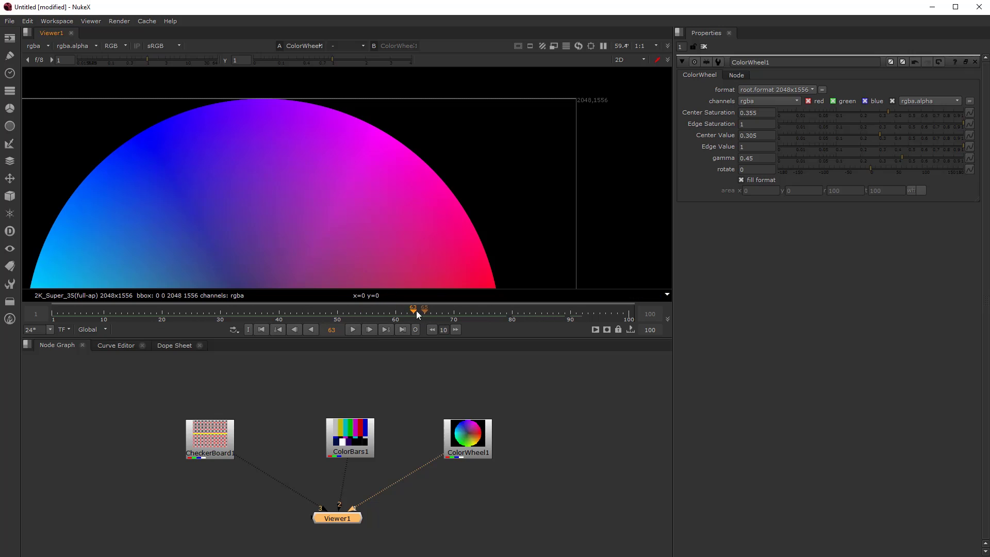
drag(280, 318, 215, 322)
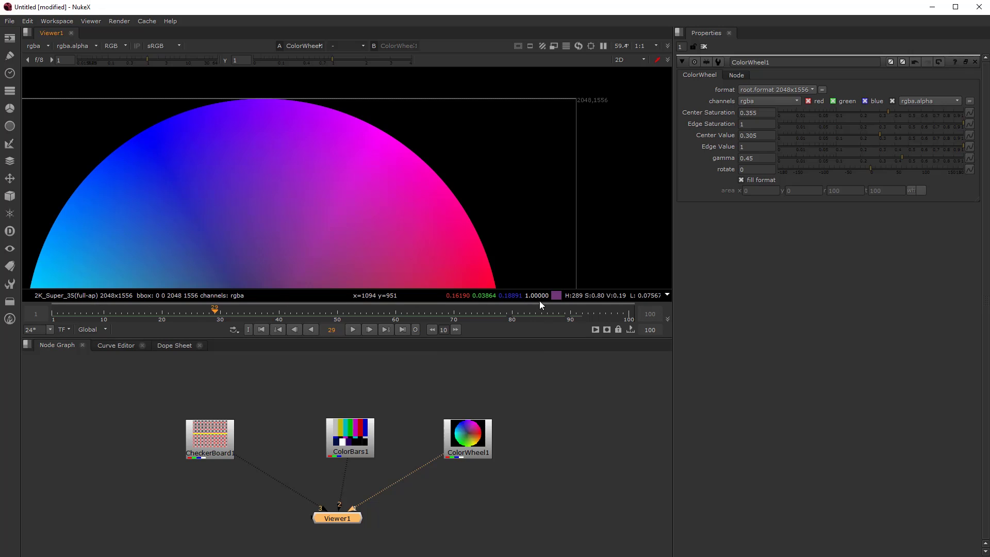
Step: Fit the whole color wheel in the viewer and move the three generator nodes farther above Viewer1 in the node graph
scroll(309, 211, down, 5)
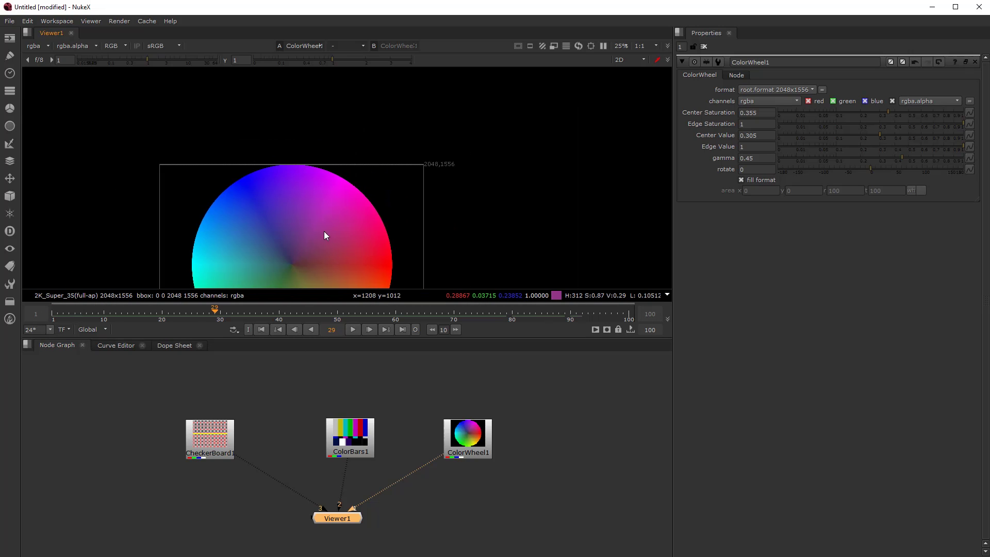
middle_drag(319, 237, 363, 175)
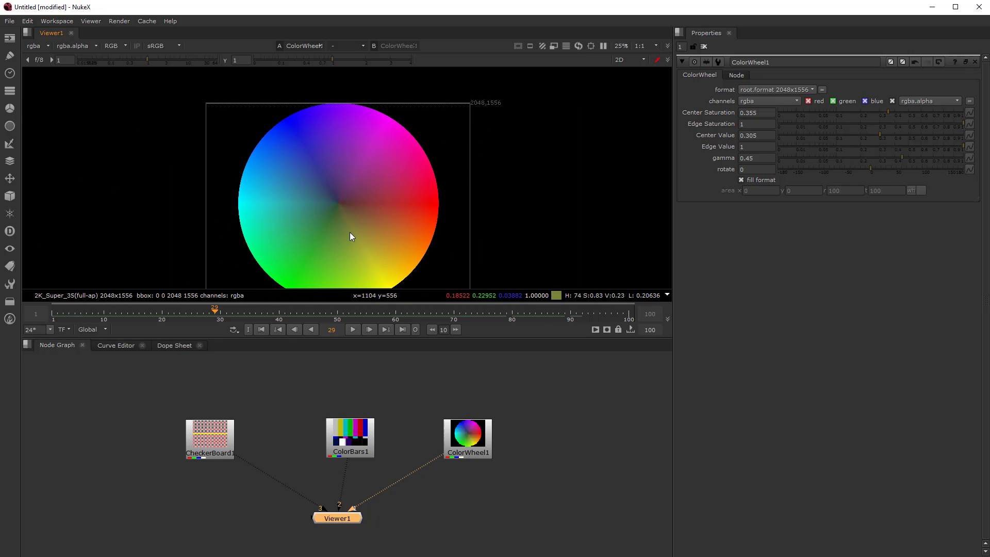
middle_drag(349, 232, 355, 214)
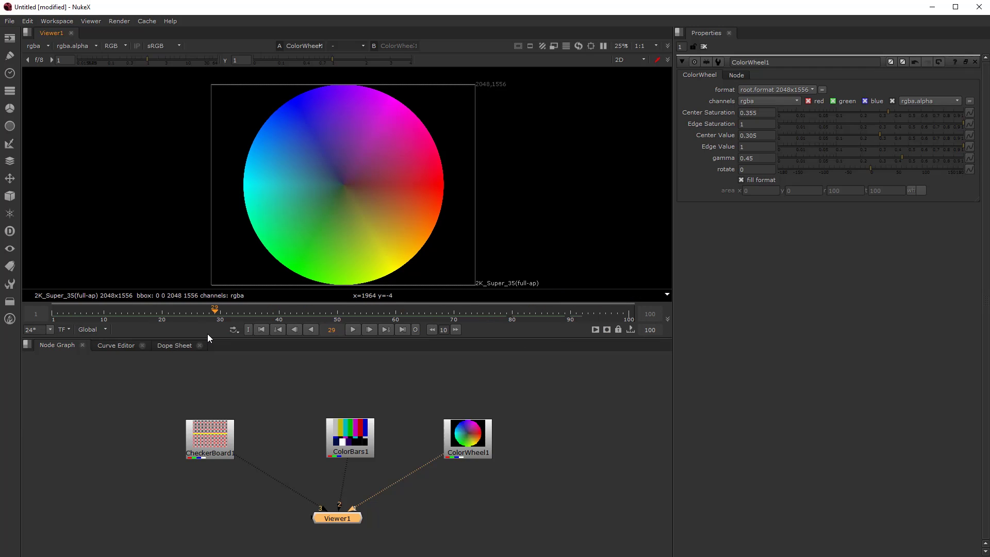
scroll(311, 192, down, 1)
scroll(310, 193, up, 1)
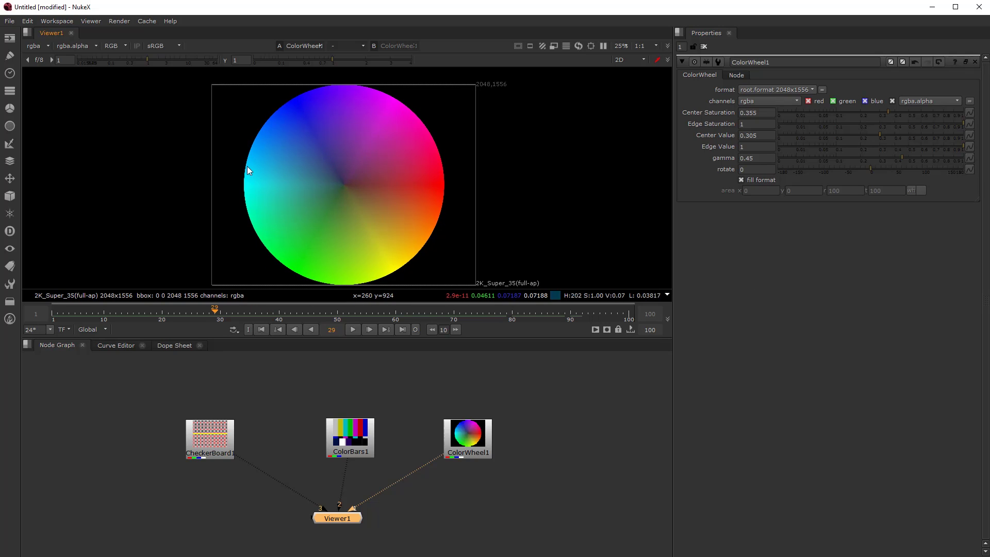
drag(219, 454, 220, 416)
drag(354, 443, 345, 406)
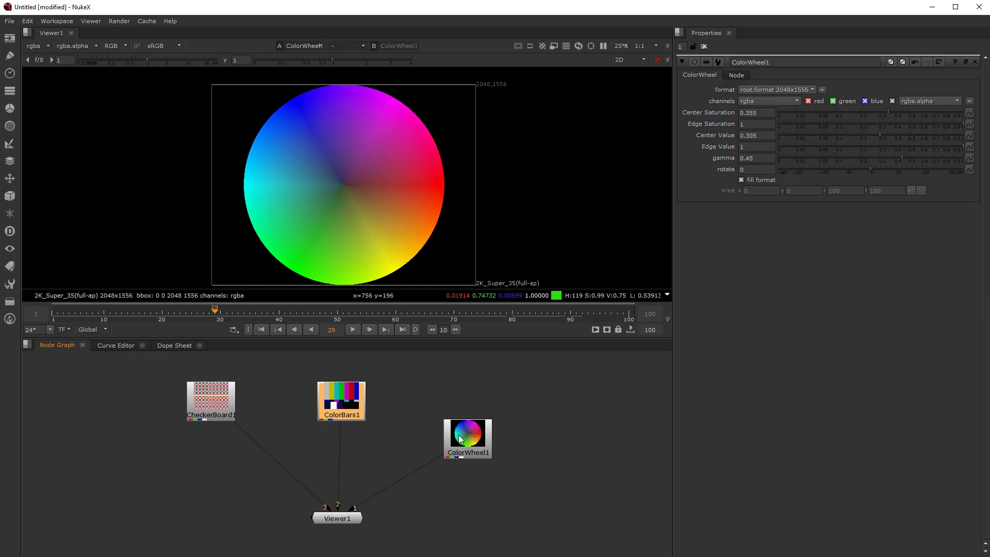
drag(462, 439, 478, 399)
scroll(363, 487, up, 2)
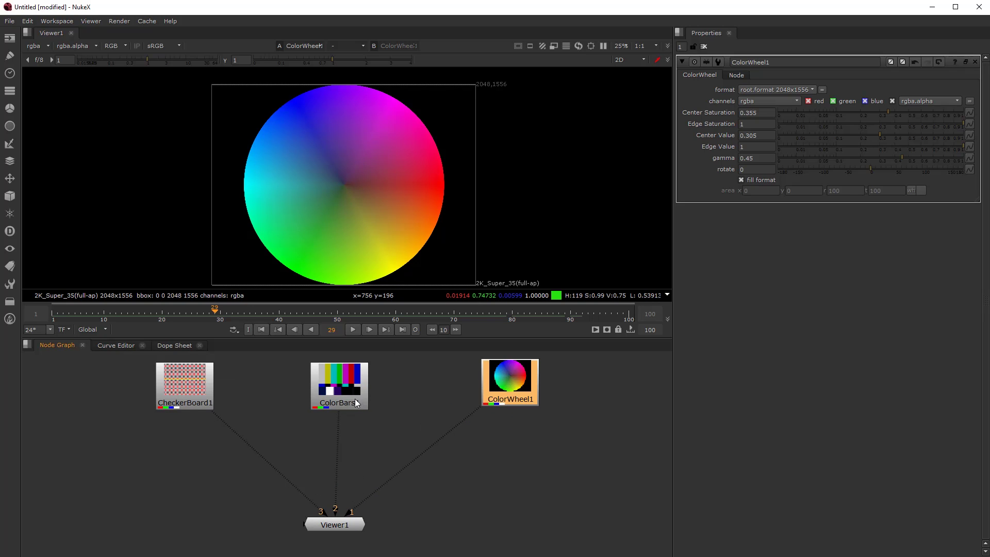
drag(355, 403, 357, 399)
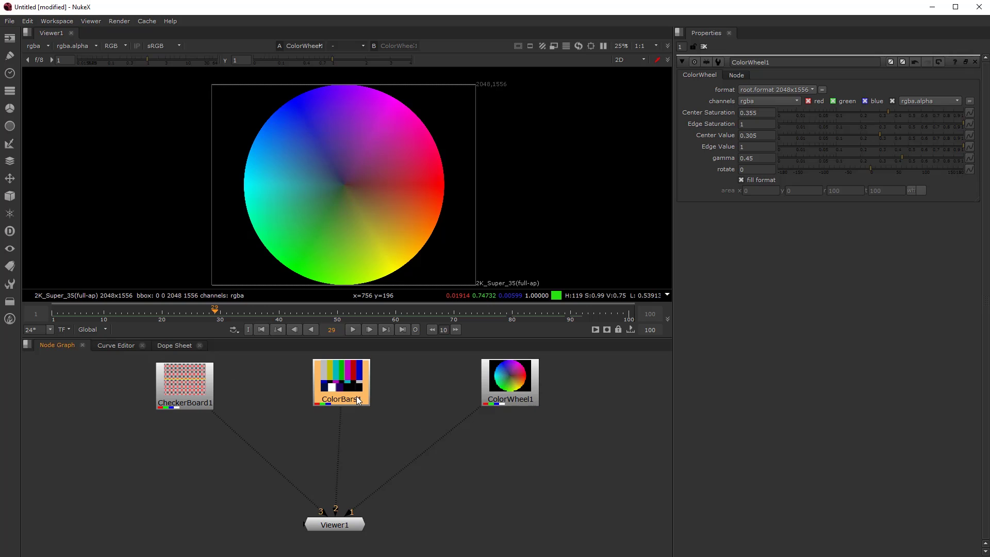
Step: Add a Grade node directly after ColorBars1 and set its gain to 2.42
click(11, 39)
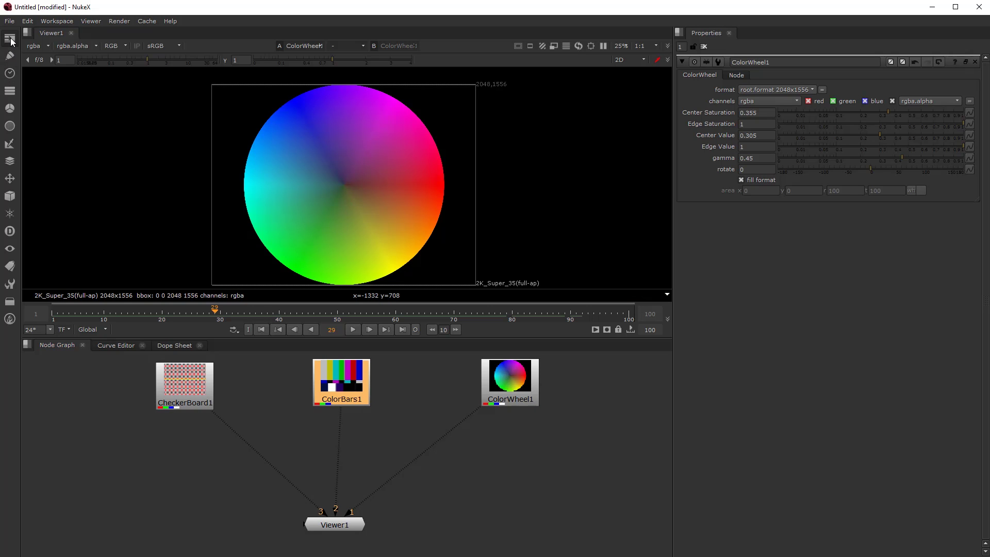
click(9, 91)
click(10, 108)
click(10, 109)
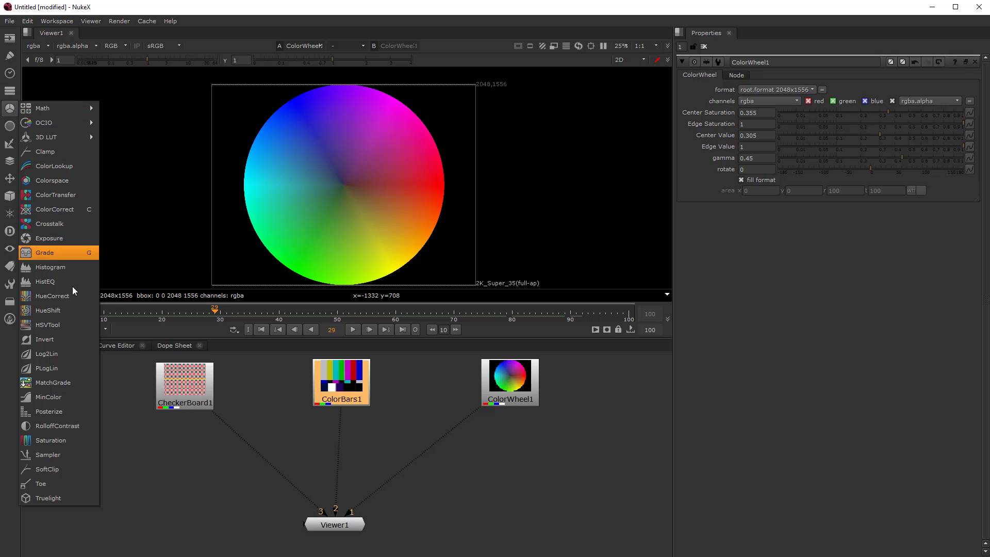
click(327, 393)
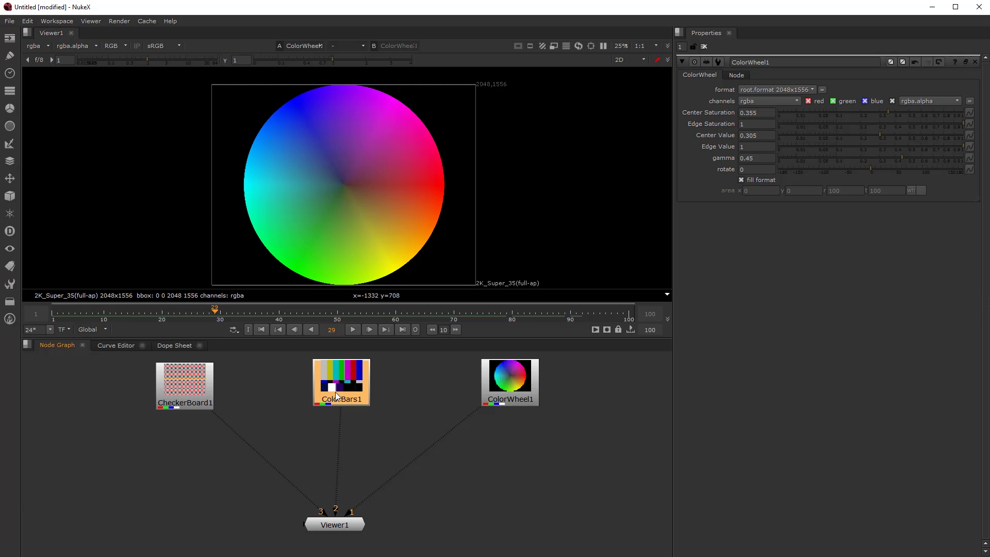
key(g)
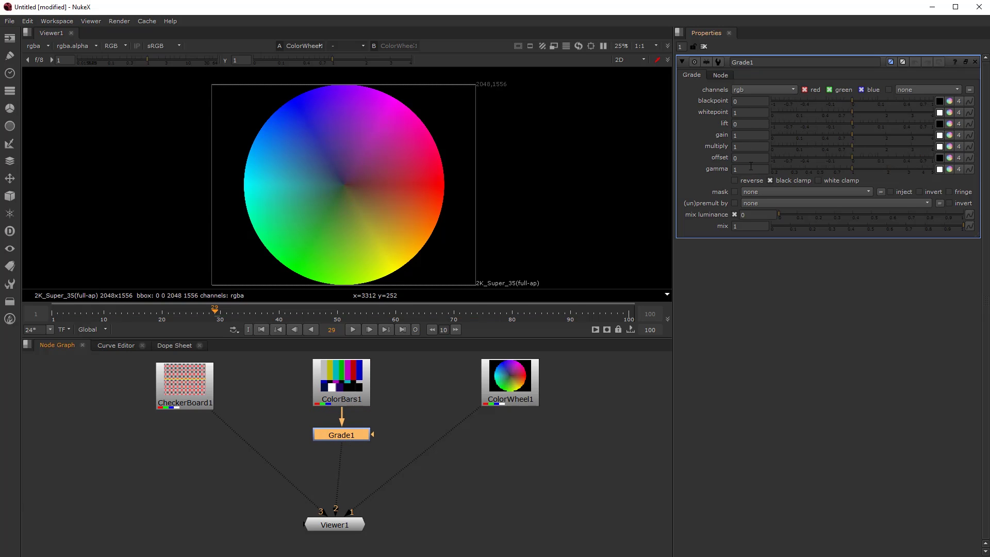
drag(852, 133, 898, 137)
Step: Move Viewer1 aside and view ColorBars1 followed by Grade1 through the viewer's first input to compare them
drag(355, 517, 457, 514)
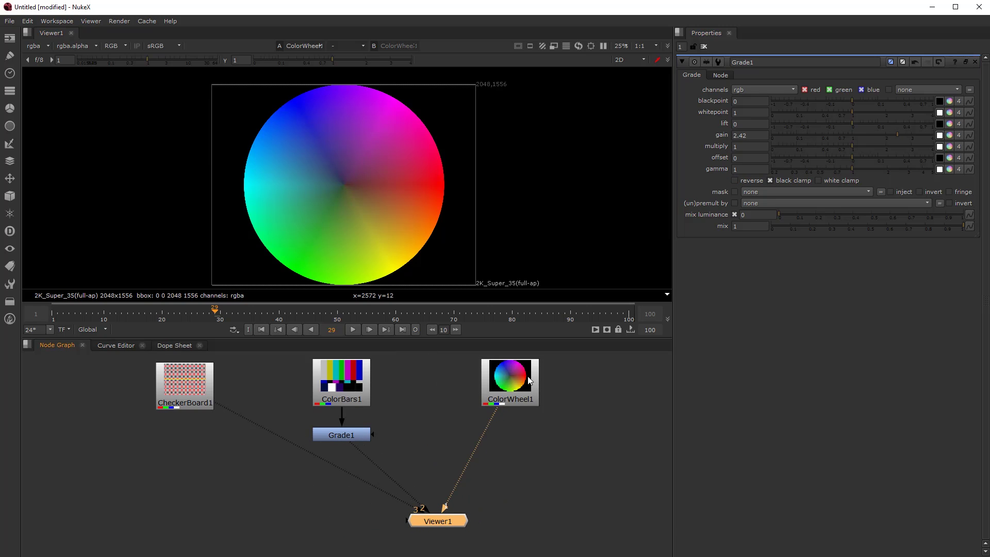
click(341, 388)
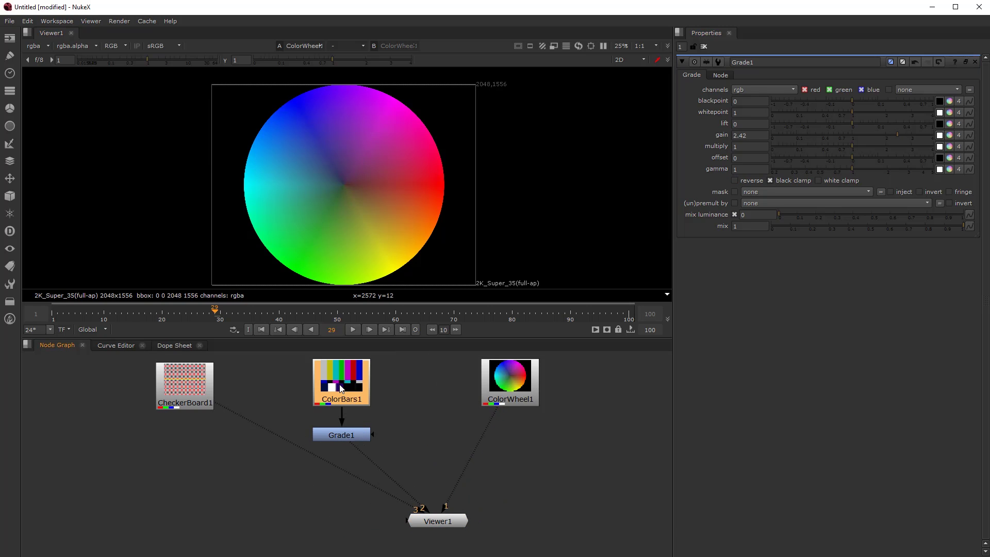
drag(349, 387, 420, 516)
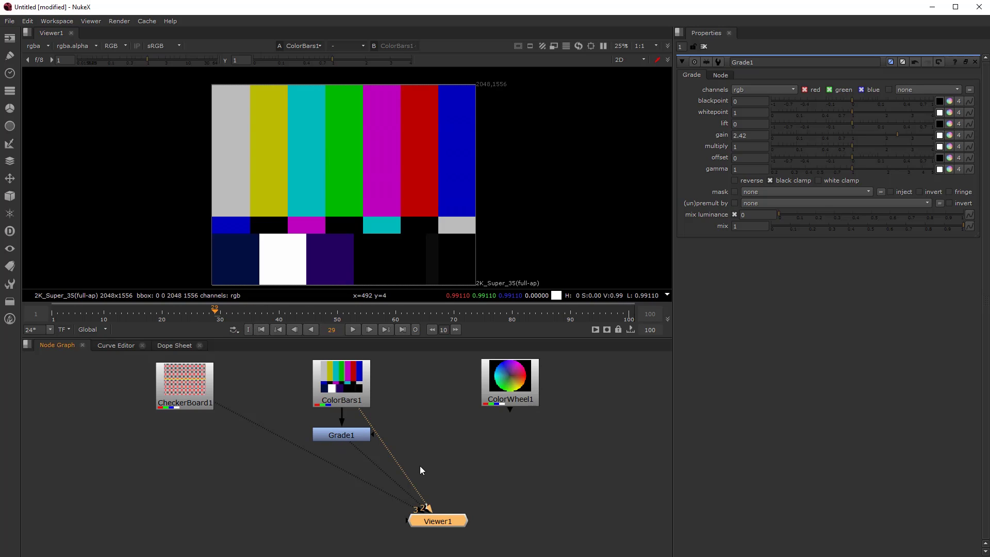
click(353, 437)
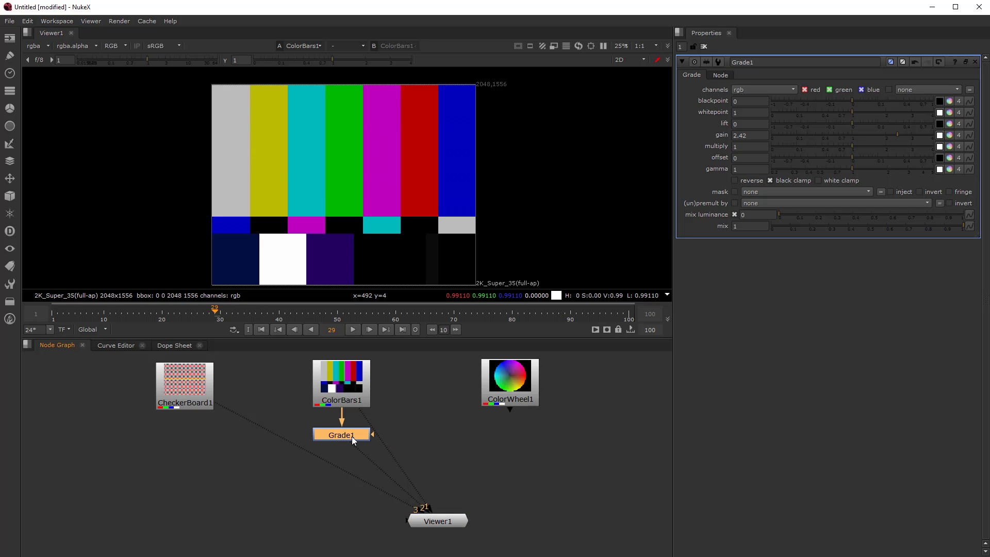
key(1)
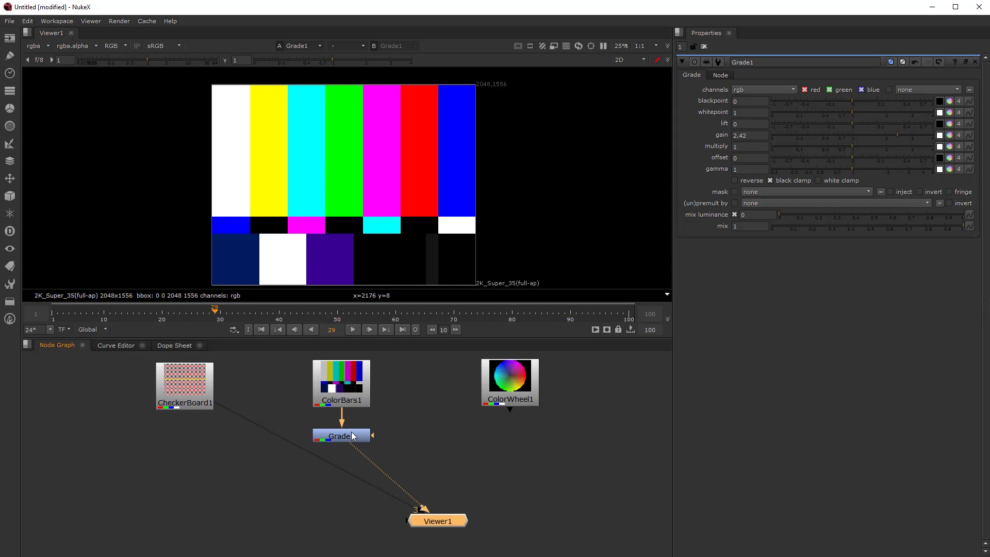
Step: Set Grade1's blackpoint to -0.05, whitepoint to 0.51, lift to -0.001, multiply to 0.23 and gamma to 0.52
click(353, 437)
mouse_move(840, 129)
mouse_down()
mouse_move(788, 134)
mouse_move(849, 134)
mouse_move(854, 105)
mouse_move(836, 100)
mouse_move(905, 98)
mouse_move(840, 118)
mouse_move(781, 114)
mouse_move(881, 109)
mouse_move(843, 110)
mouse_up()
drag(819, 172, 810, 146)
drag(838, 98, 830, 112)
mouse_move(827, 168)
mouse_down()
mouse_move(874, 167)
mouse_move(819, 166)
mouse_up()
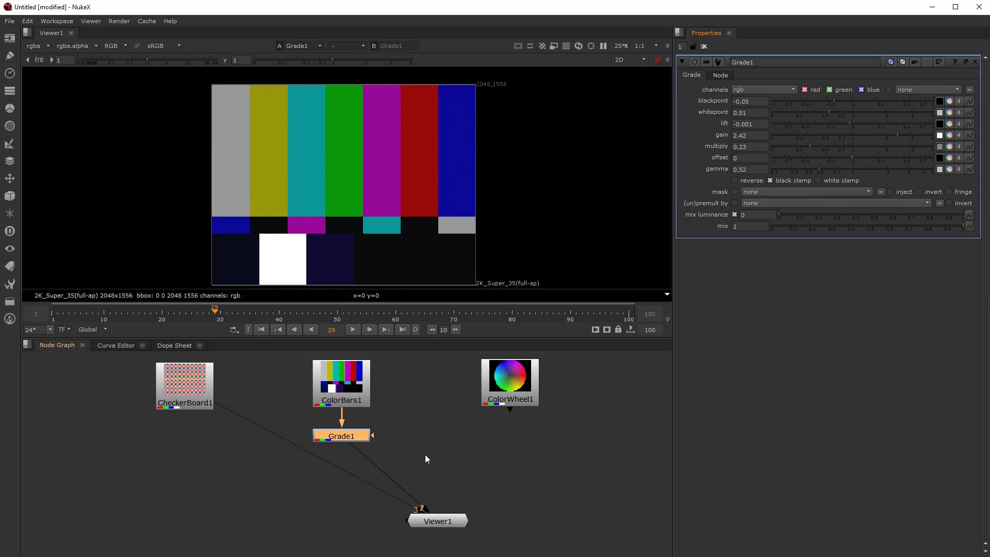
Step: Move Grade1 closer to ColorBars1 and add a Sharpen node after it
drag(355, 439, 352, 428)
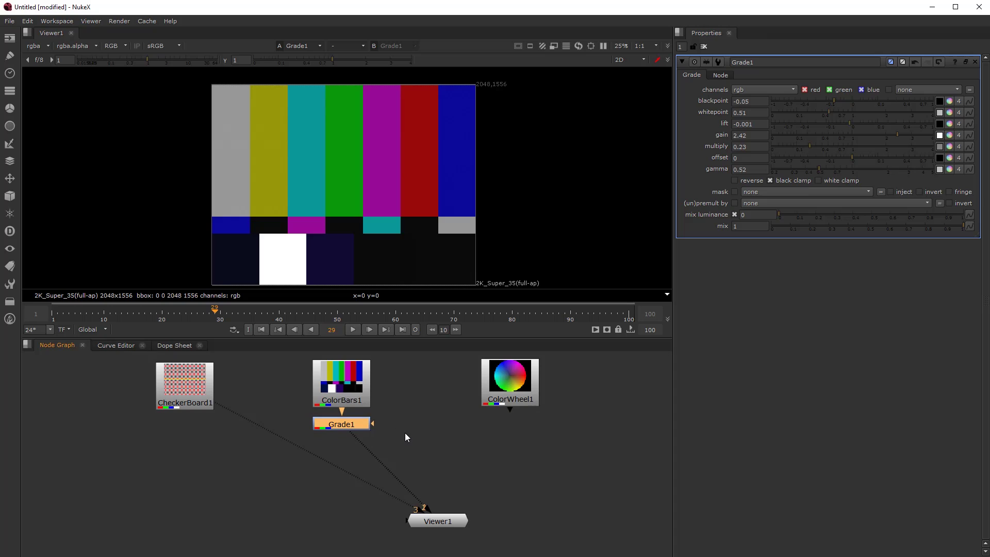
click(431, 451)
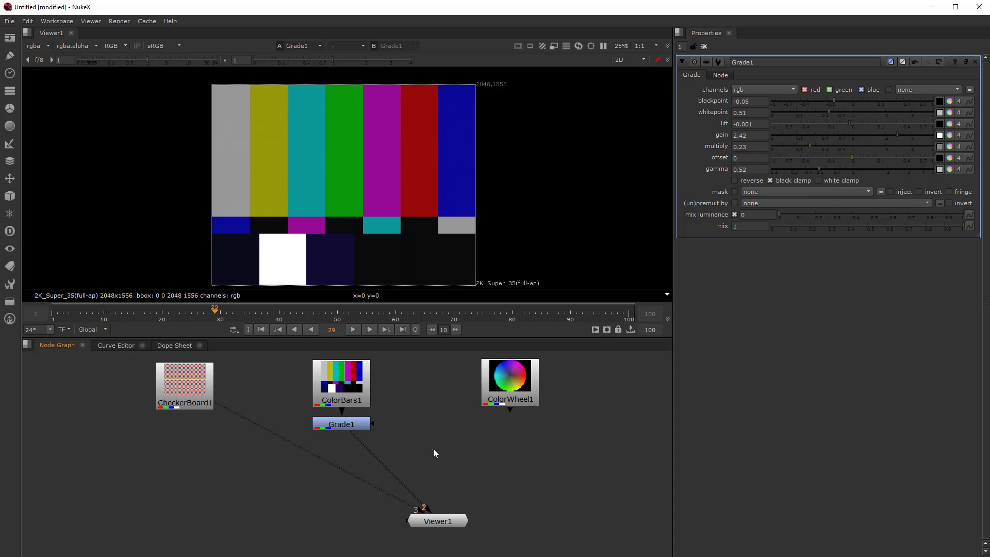
click(352, 423)
key(Tab)
text(shar)
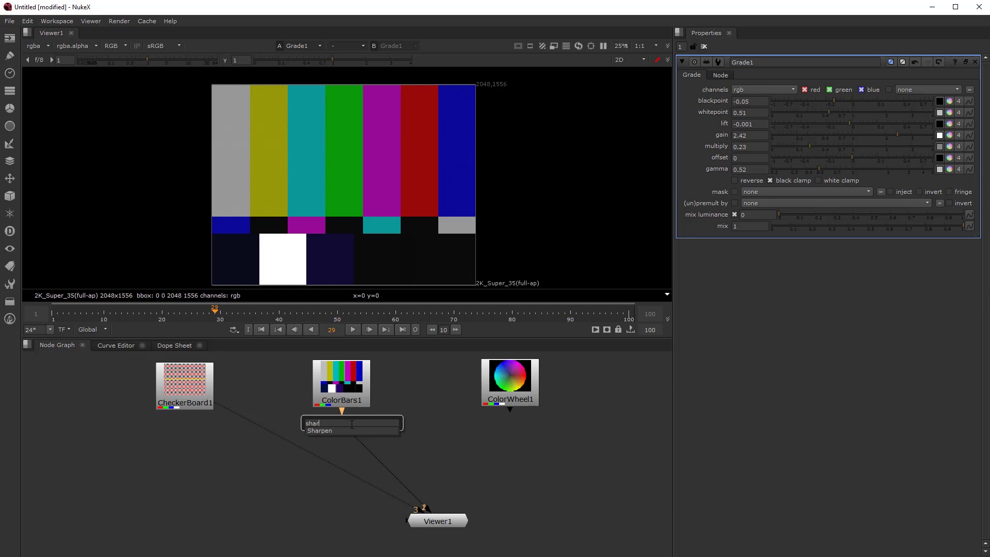
click(344, 431)
mouse_move(352, 437)
mouse_down()
mouse_move(354, 470)
mouse_move(354, 448)
mouse_up()
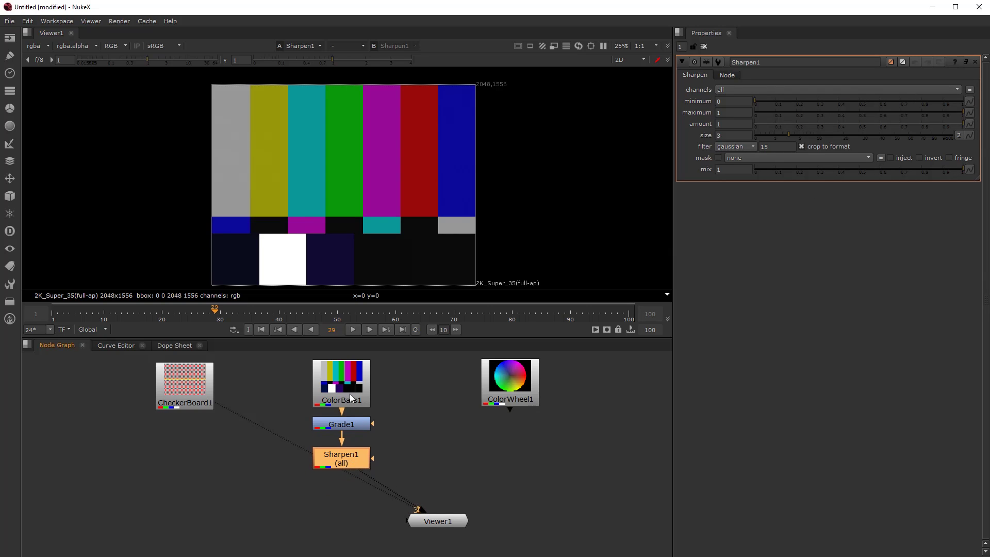
Step: Line up ColorBars1, Grade1 and Sharpen1 in a vertical chain and detach Viewer1 from its connected nodes
drag(351, 398, 352, 388)
drag(346, 421, 345, 416)
mouse_move(348, 461)
mouse_down()
mouse_move(380, 470)
mouse_move(442, 445)
mouse_move(331, 461)
mouse_move(346, 454)
mouse_up()
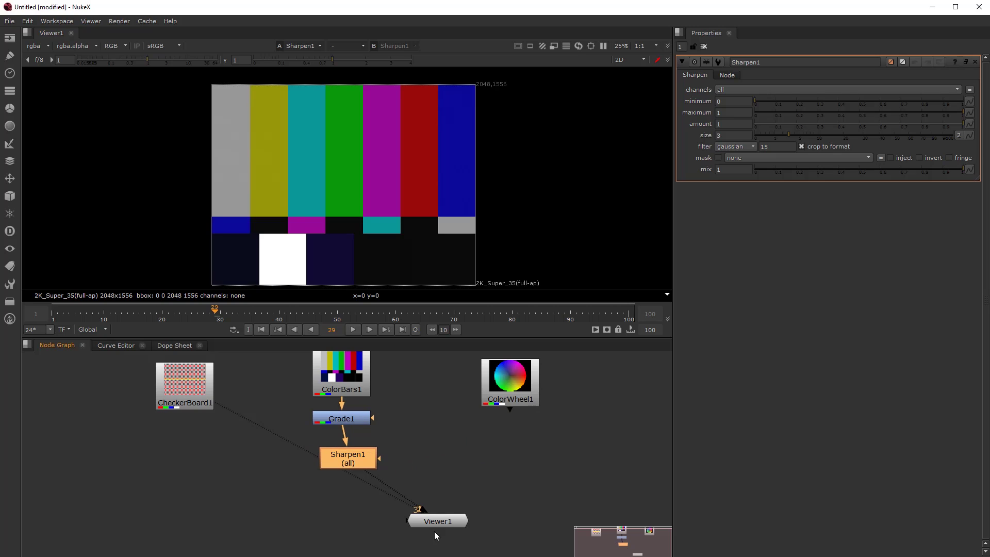
drag(398, 500, 445, 524)
drag(349, 468, 355, 473)
drag(354, 424, 353, 426)
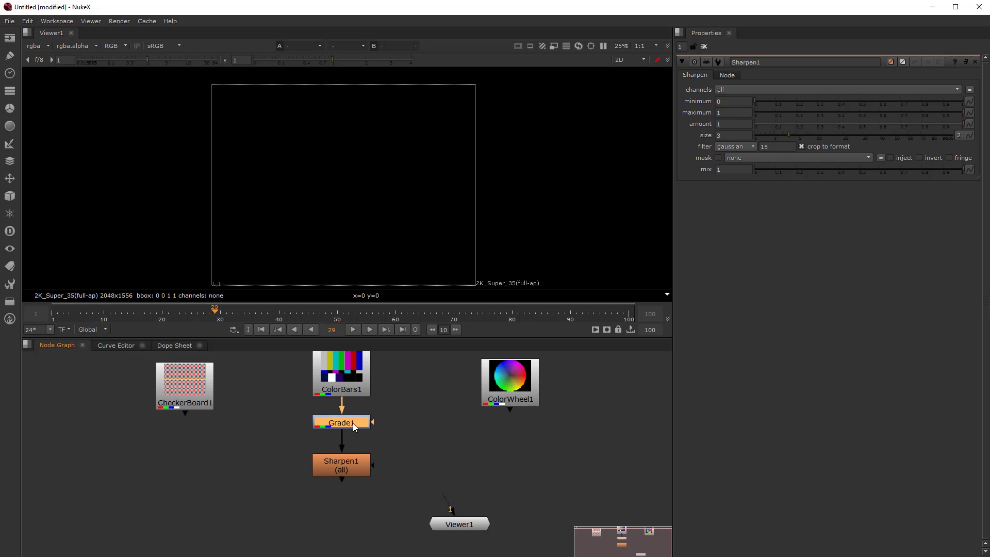
Step: Extract Grade1 from the chain and reinsert it between ColorBars1 and Sharpen1, repeating this a second time
ctrl+shift+drag(353, 423, 384, 428)
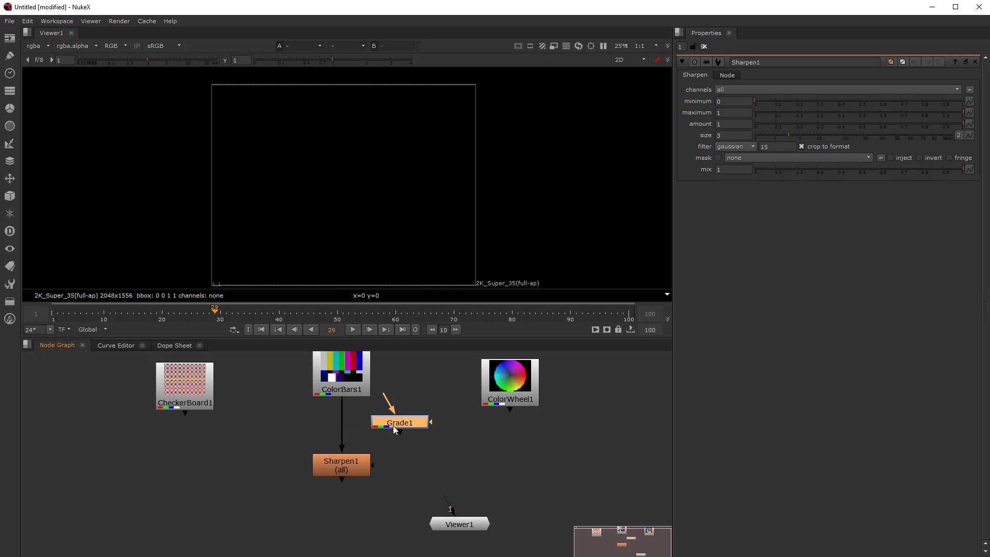
drag(397, 420, 365, 426)
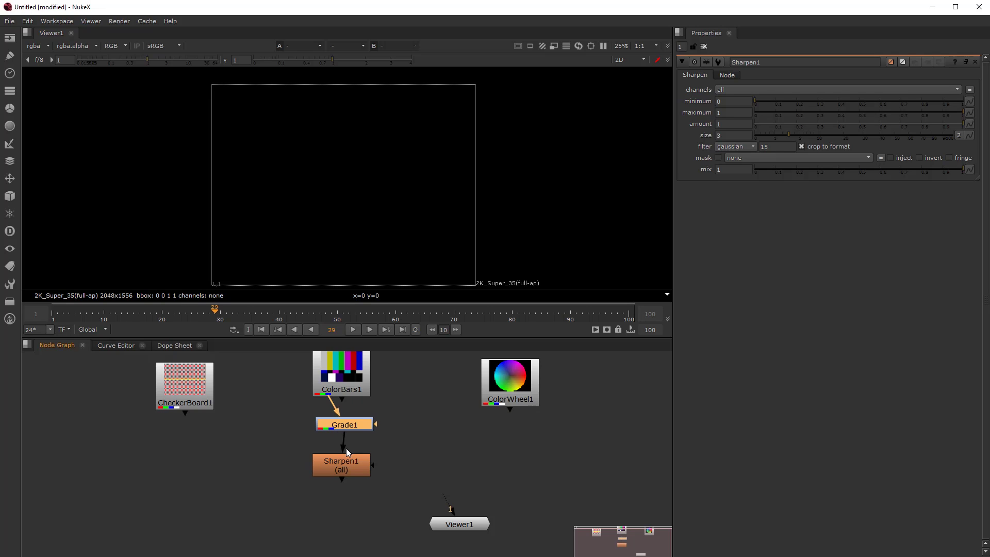
ctrl+shift+drag(353, 424, 460, 427)
drag(325, 434, 344, 400)
click(353, 465)
drag(425, 428, 316, 423)
Step: View Sharpen1 in the viewer and replace ColorBars1 with ColorWheel1 as Grade1's input
click(345, 462)
key(1)
click(345, 463)
drag(340, 379, 263, 375)
drag(338, 411, 329, 393)
drag(519, 382, 354, 364)
drag(330, 396, 343, 378)
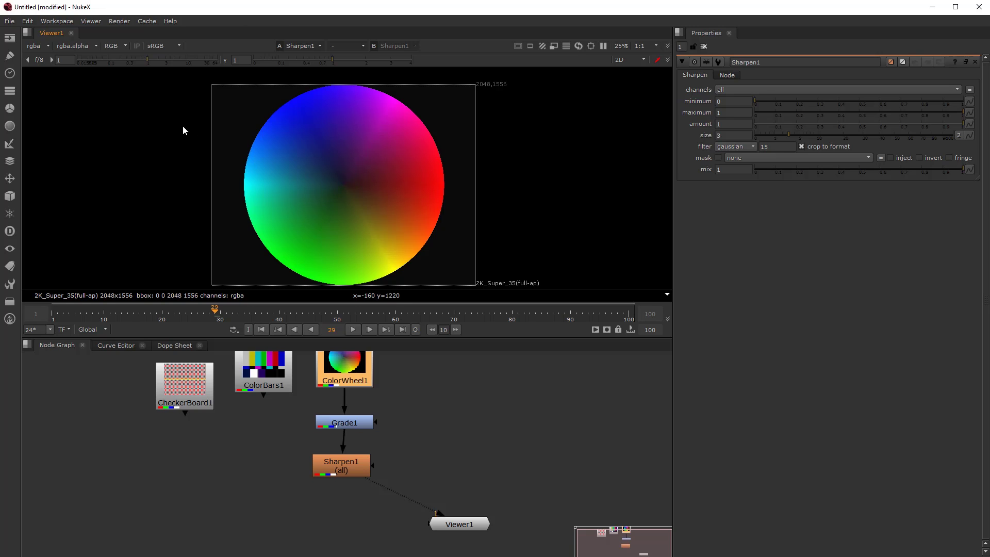
Step: Set Sharpen1's size to 100 and inspect its effect along the red edge of the color wheel
click(355, 469)
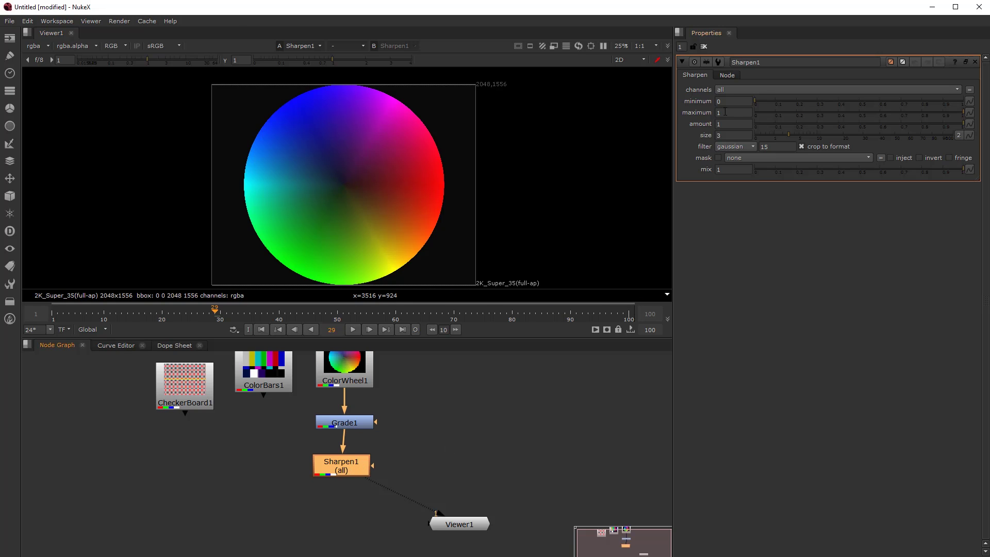
click(811, 135)
drag(874, 138, 954, 135)
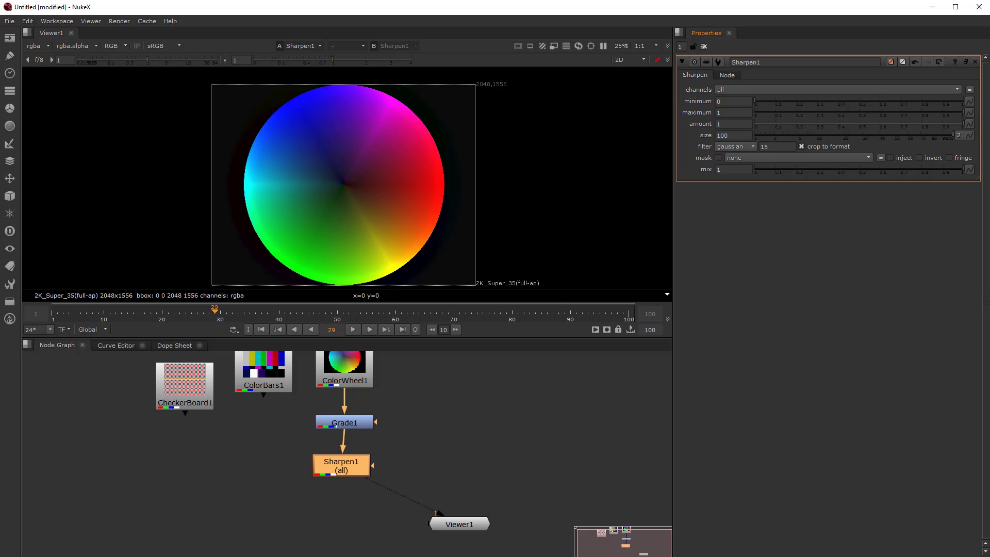
scroll(438, 168, up, 10)
scroll(522, 132, up, 5)
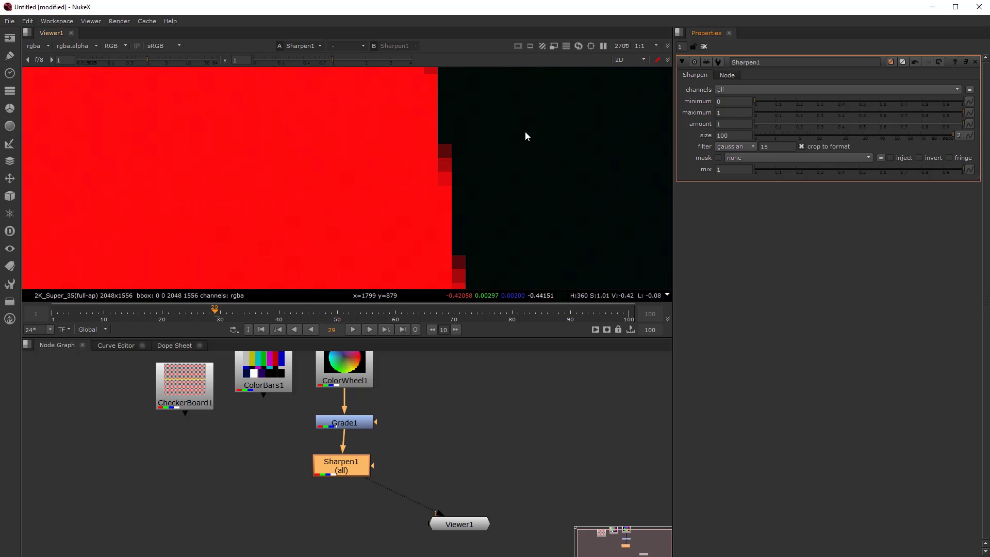
Step: Set Sharpen1's minimum to 0.42 and amount to 0.48, align it under Grade1, and toggle it off and on to compare
click(843, 101)
click(854, 124)
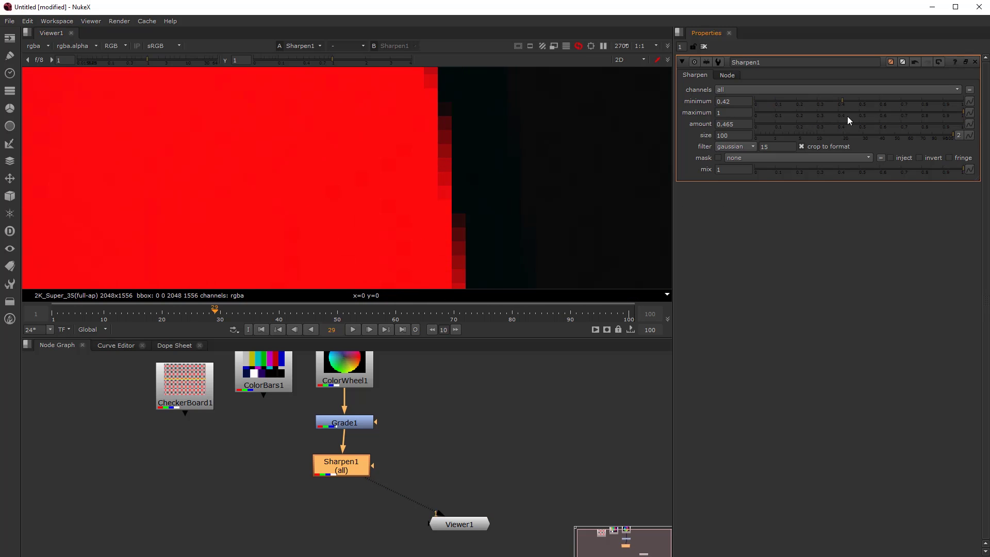
drag(339, 471, 340, 469)
key(d)
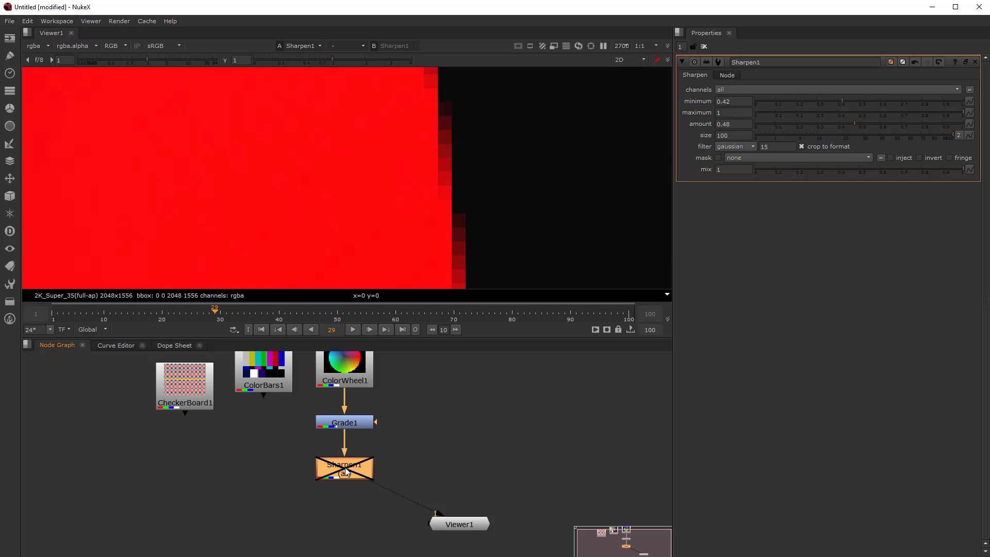
key(d)
key(d)
Step: Toggle Grade1 off and on repeatedly to compare the color wheel with and without the grade
click(347, 423)
key(d)
key(d)
key(d)
scroll(386, 209, down, 15)
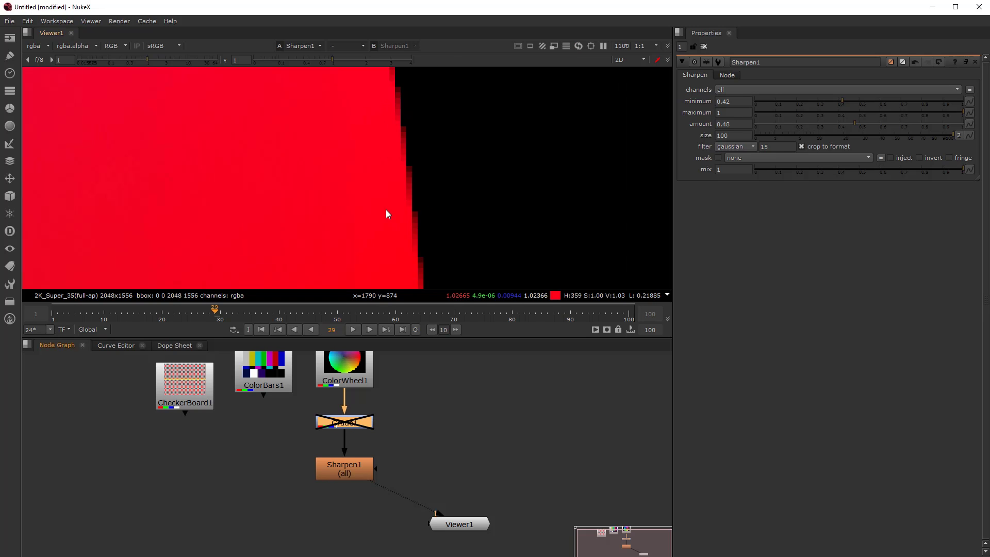
scroll(409, 207, up, 1)
key(d)
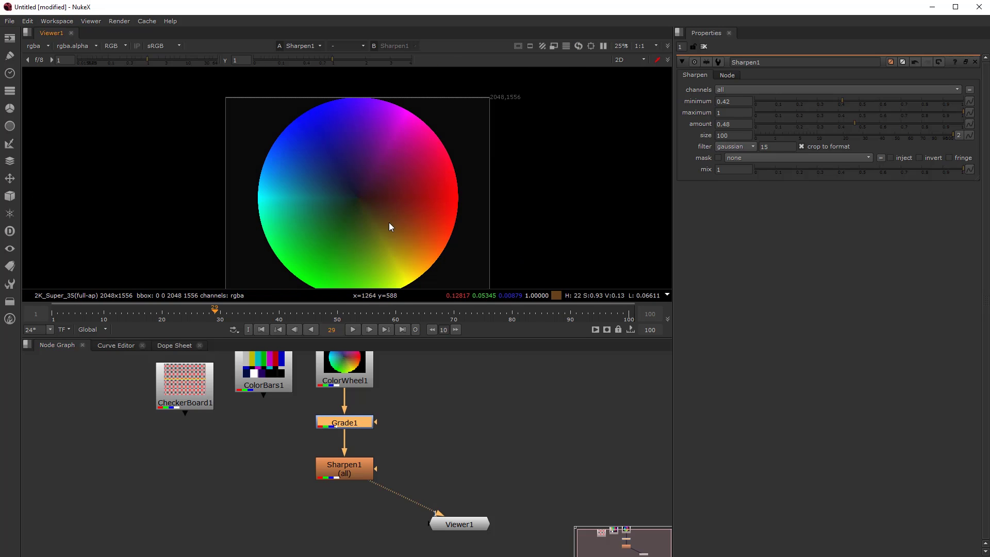
key(d)
key(d)
key(d)
Step: Select Grade1 and Sharpen1 together and toggle both off and on to compare their combined effect
drag(295, 406, 413, 523)
key(d)
key(d)
key(d)
key(d)
key(d)
key(d)
key(d)
key(d)
key(d)
key(d)
key(d)
key(d)
key(d)
Step: Move Viewer1 up beside Sharpen1 in the node graph
click(450, 504)
click(453, 526)
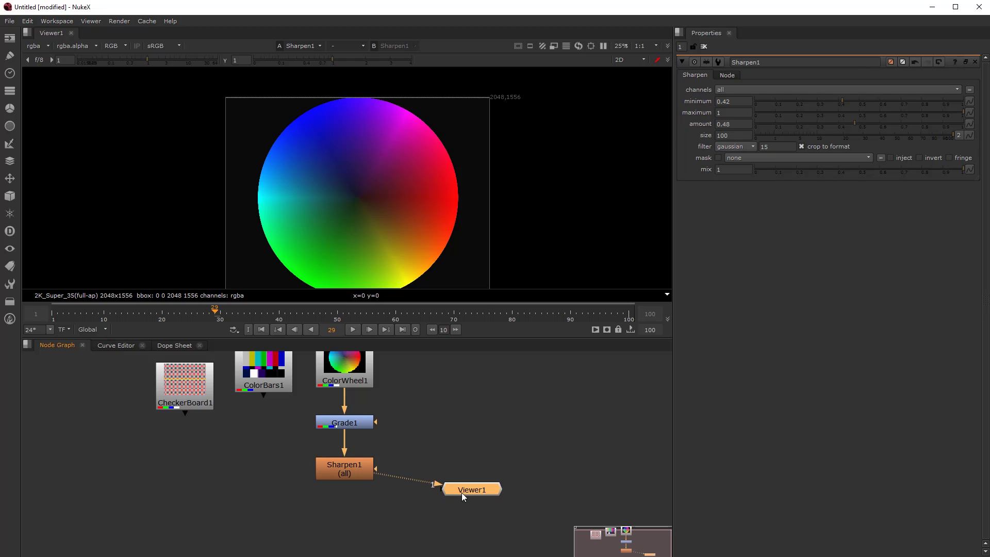
scroll(457, 498, up, 3)
scroll(436, 484, down, 3)
drag(505, 536, 503, 535)
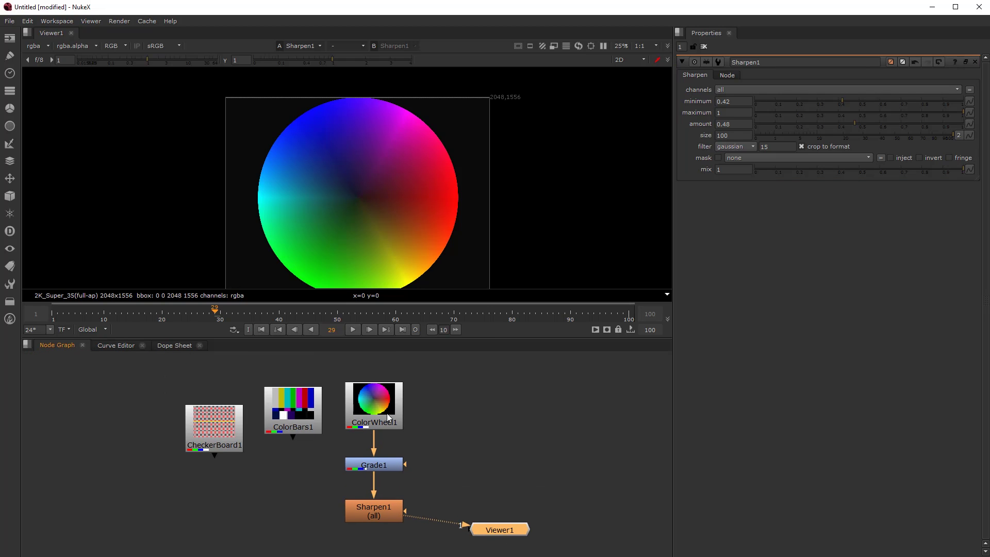
Step: Connect ColorWheel1 to viewer input 1 and Sharpen1 to viewer input 2
click(390, 418)
key(1)
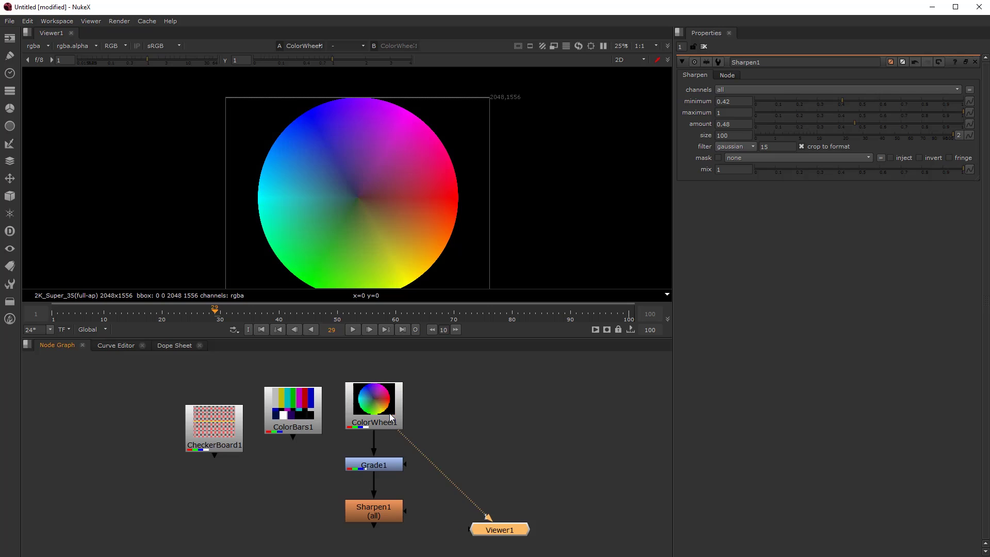
click(373, 509)
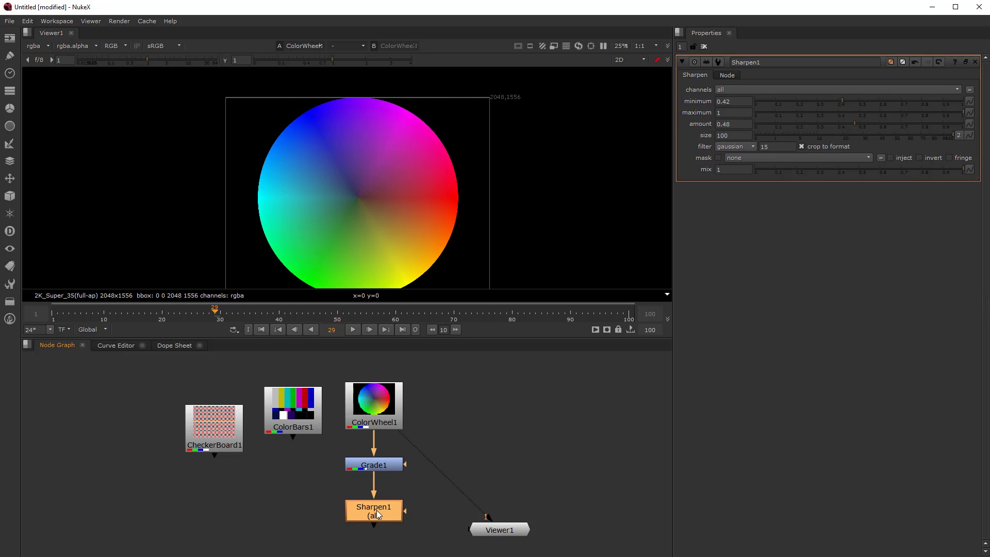
key(2)
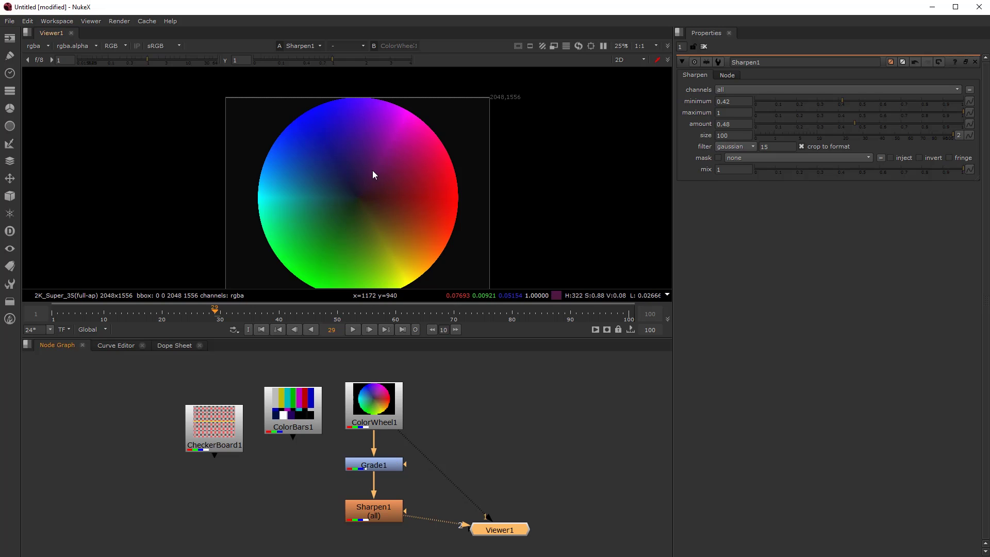
Step: Switch between viewer inputs 1 and 2 to compare the original color wheel with the sharpened result
key(1)
key(2)
key(1)
key(2)
key(1)
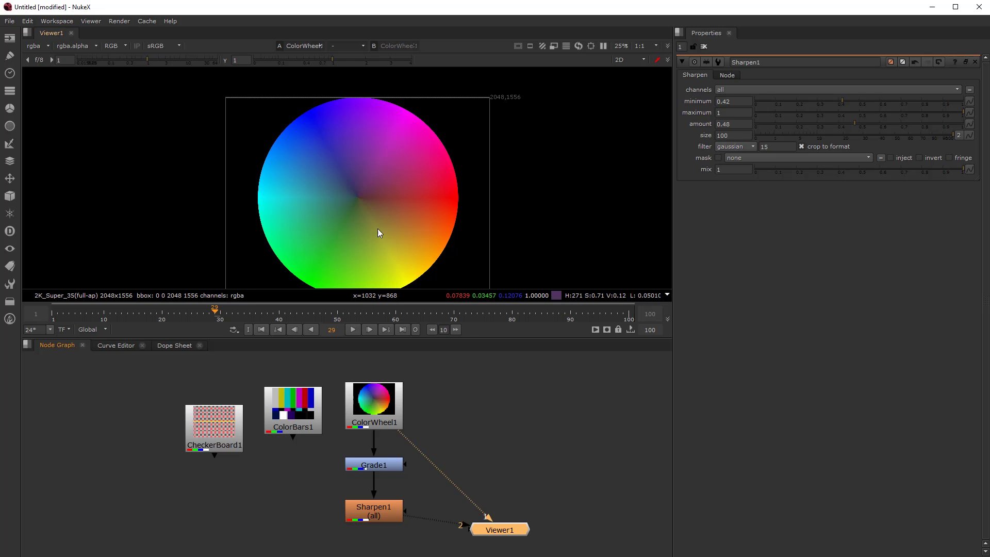
Step: Connect Grade1 to viewer input 2 and Sharpen1 to viewer input 3, keeping ColorWheel1 on input 1
click(378, 401)
click(366, 465)
key(2)
click(376, 512)
key(3)
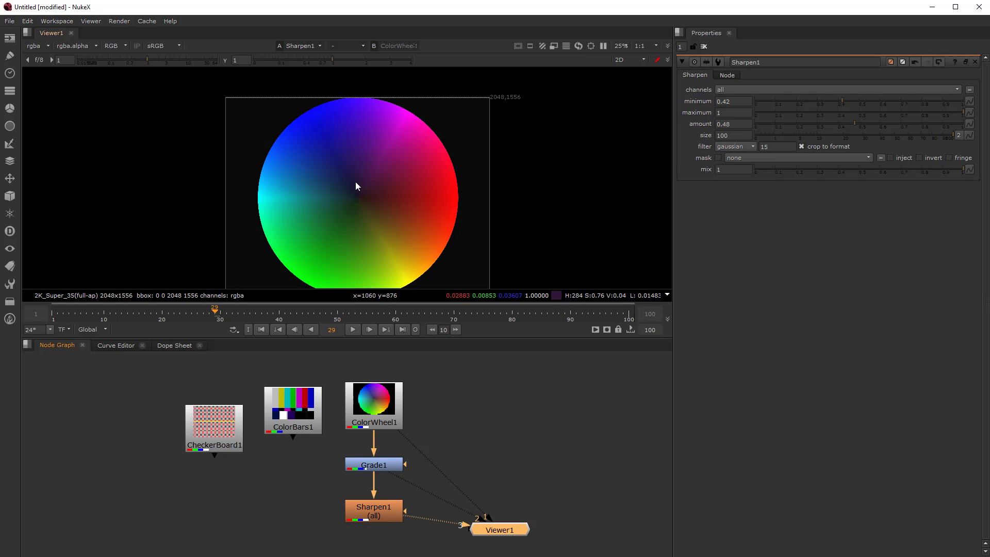
Step: Cycle through viewer inputs 1, 2 and 3 to compare ColorWheel1, Grade1 and Sharpen1
key(1)
key(2)
key(1)
key(2)
key(1)
key(2)
key(3)
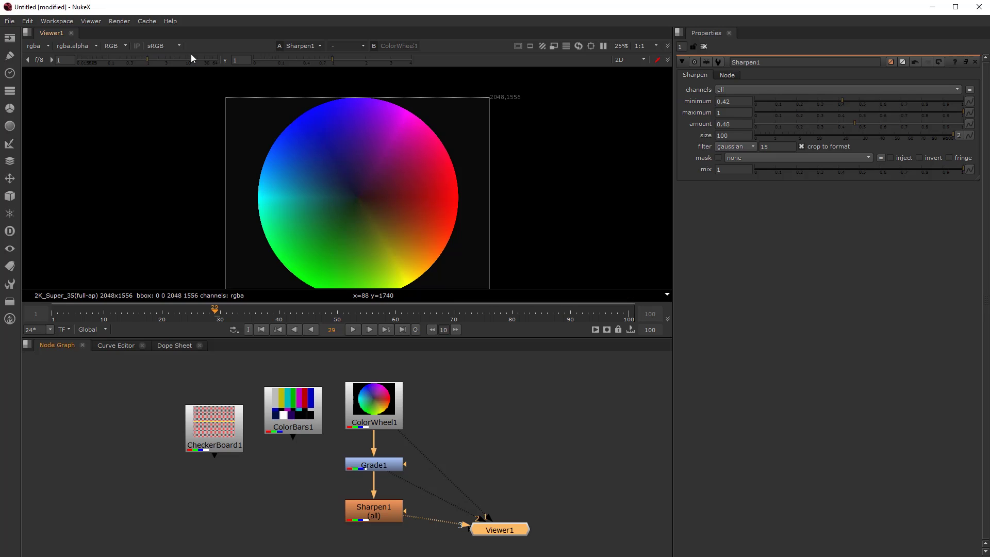
Step: Look at the Curve Editor and the Dope Sheet, and return to the Node Graph
click(120, 346)
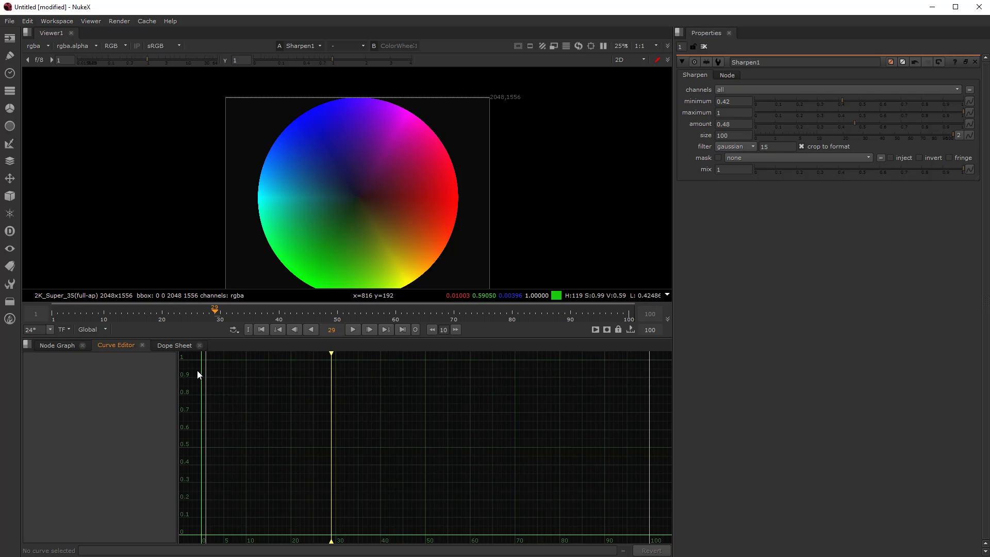
click(176, 346)
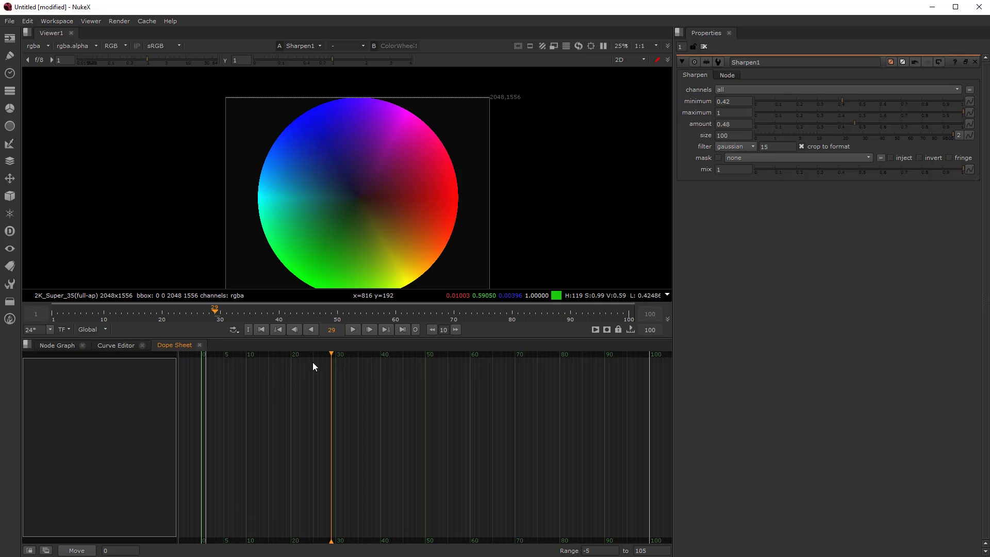
click(113, 346)
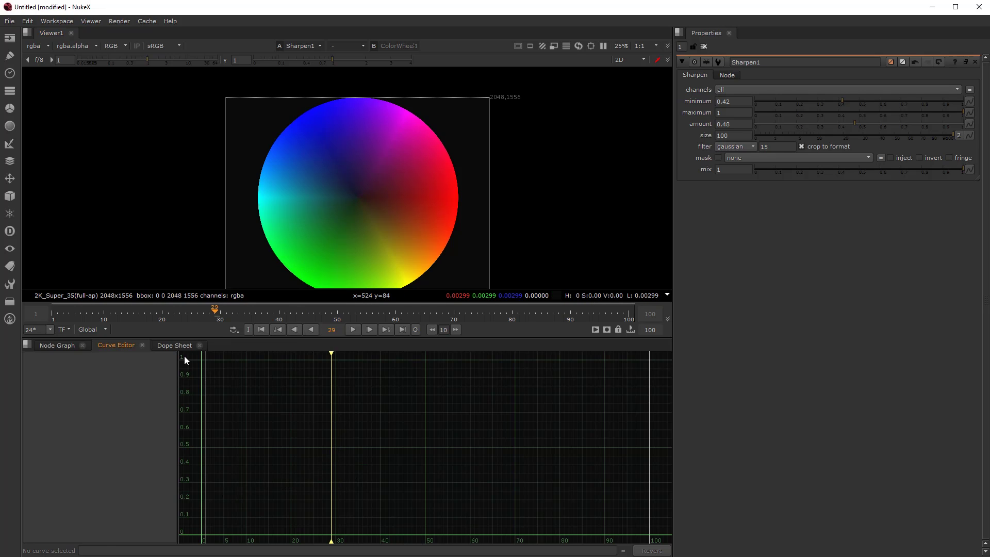
click(174, 345)
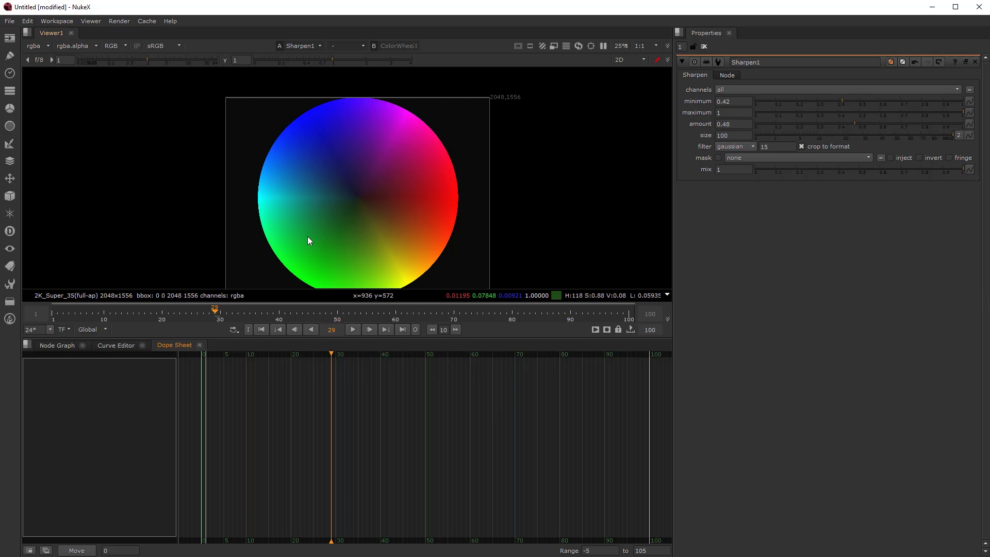
click(52, 347)
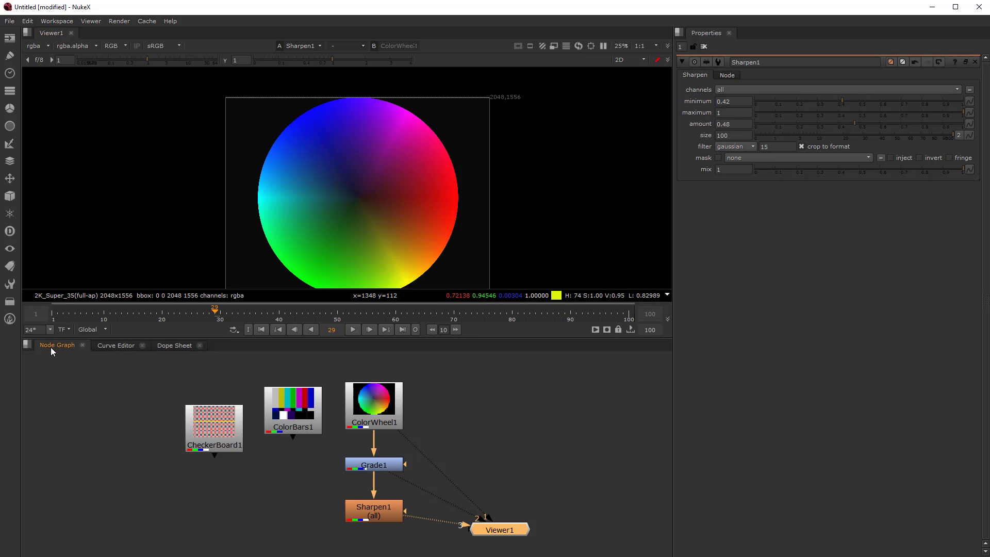
Step: Arrange CheckerBoard1 and ColorBars1 in a level row beside ColorWheel1 and fit the whole color wheel image in the viewer
drag(206, 433, 200, 417)
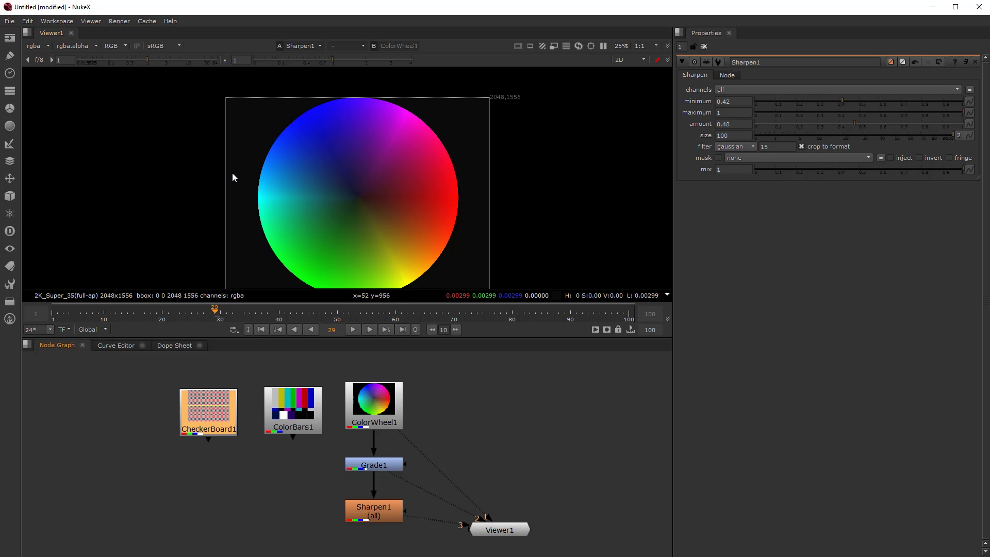
scroll(229, 171, down, 2)
scroll(243, 175, up, 1)
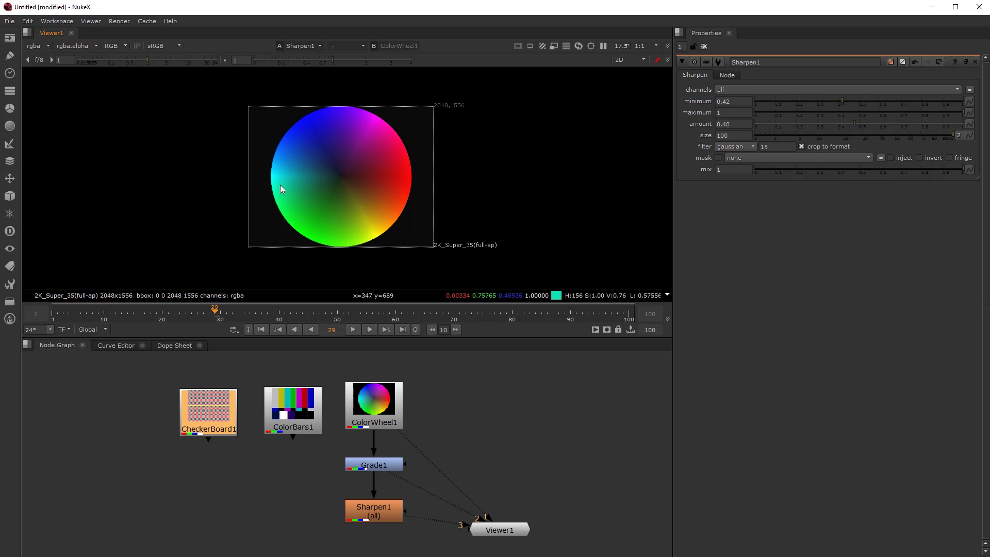
scroll(290, 181, up, 1)
scroll(290, 182, down, 1)
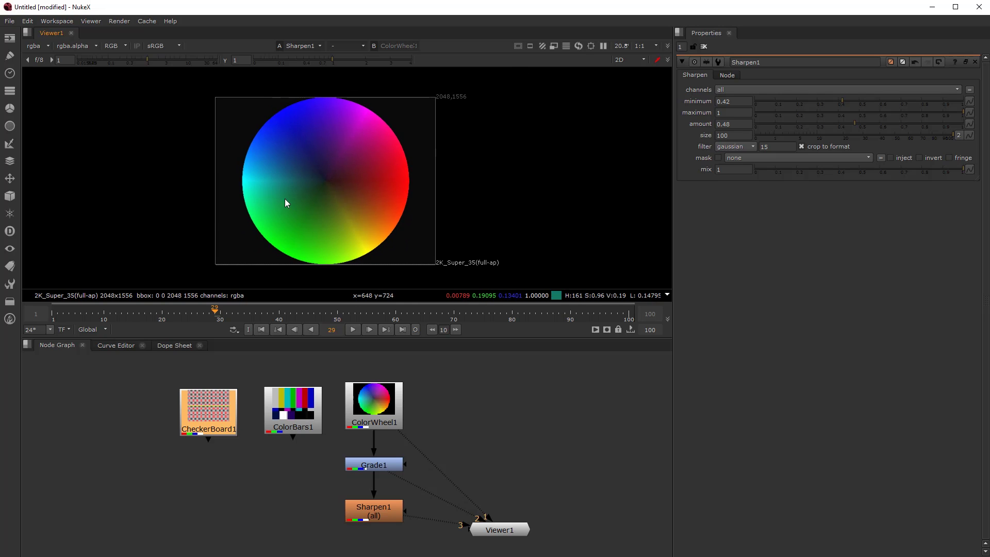
drag(214, 428, 215, 424)
drag(292, 421, 289, 415)
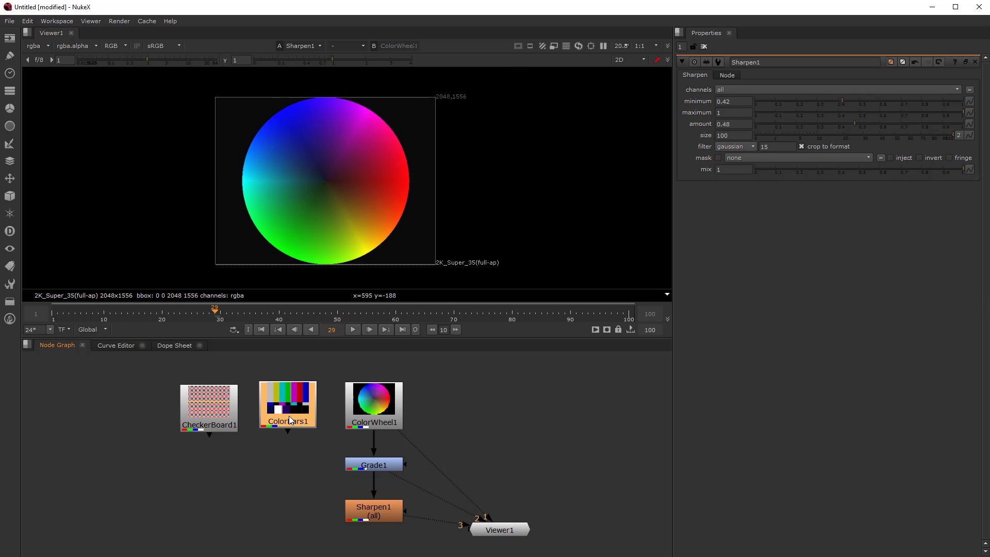
drag(227, 412, 226, 410)
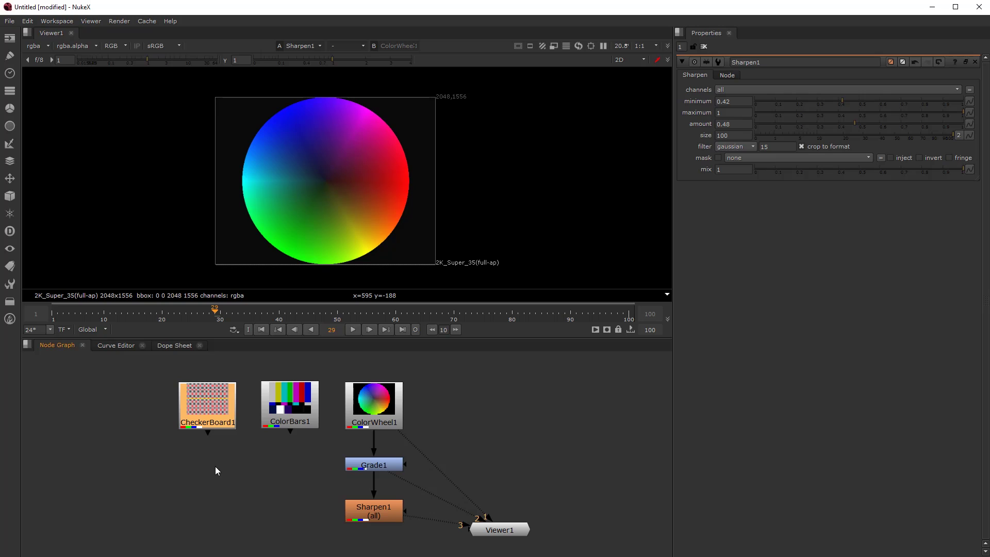
drag(209, 413, 206, 412)
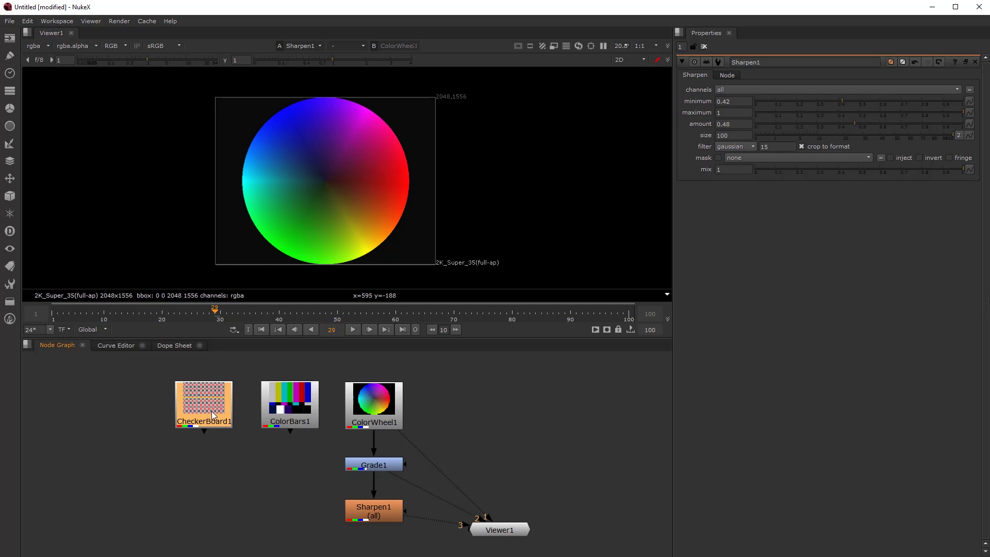